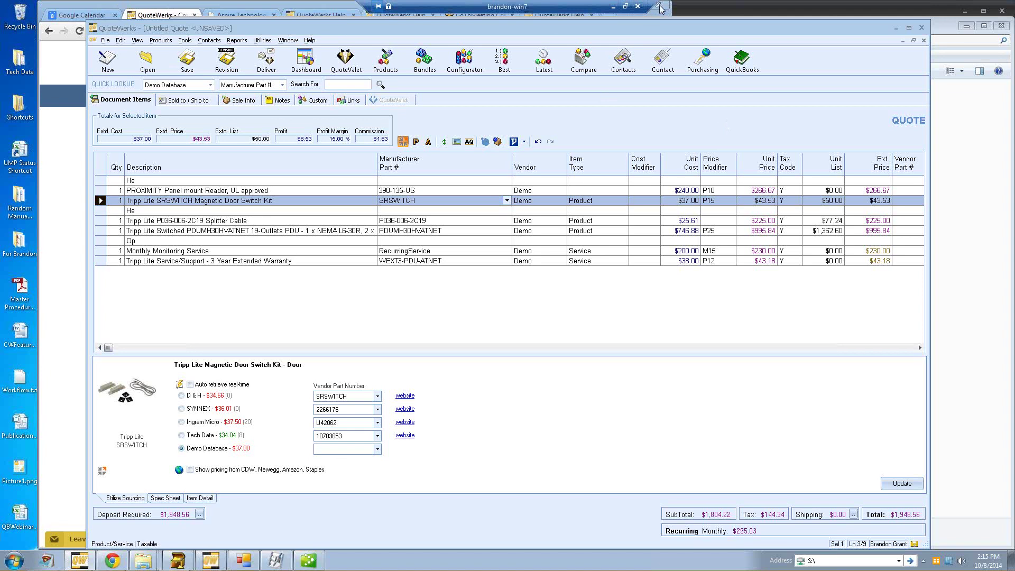
Switch to Chrome, load the QuoteWerks website and open its Support page
left_click(110, 561)
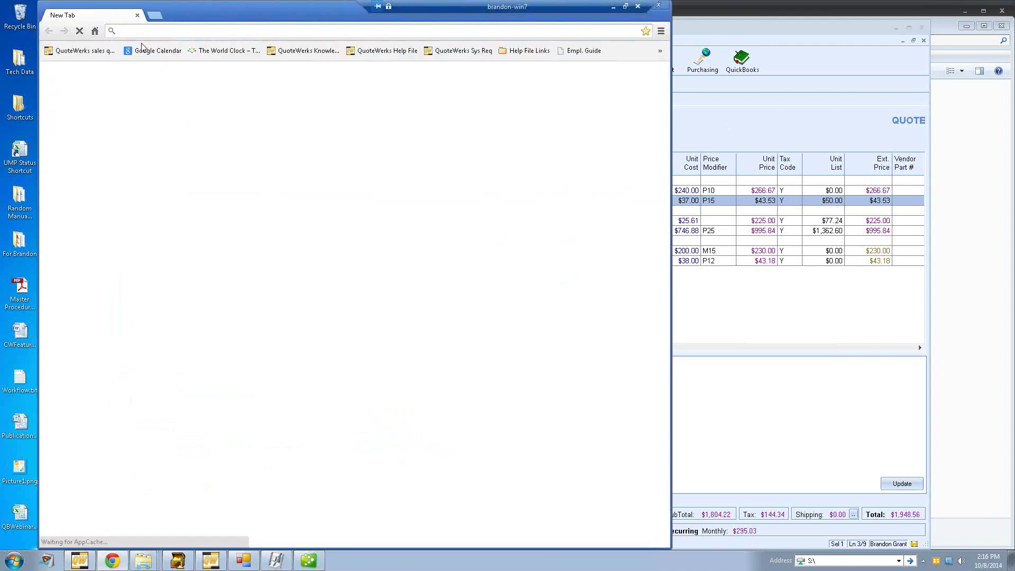
left_click(100, 50)
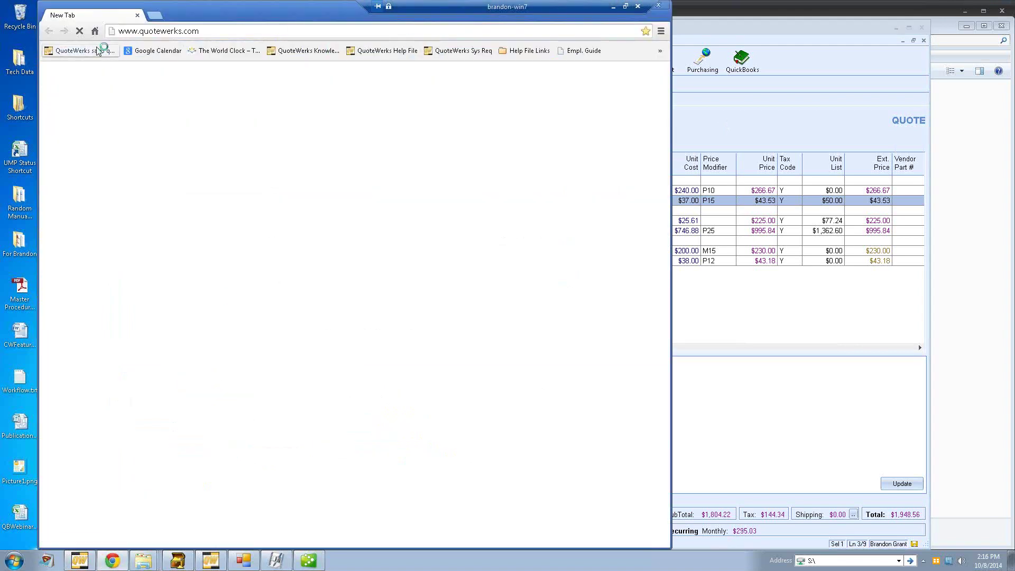
left_click_drag(191, 20, 154, 21)
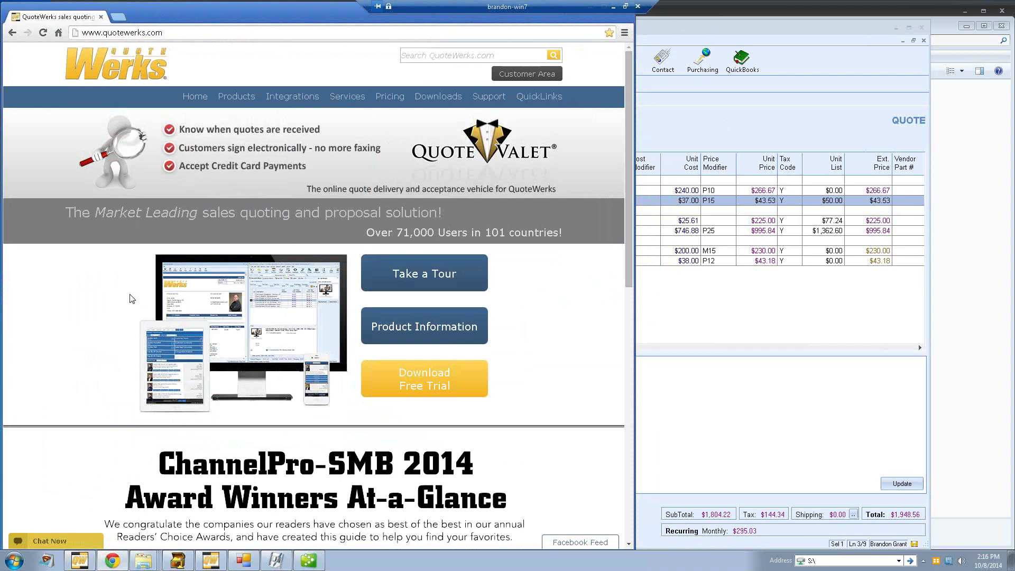
mouse_move(487, 100)
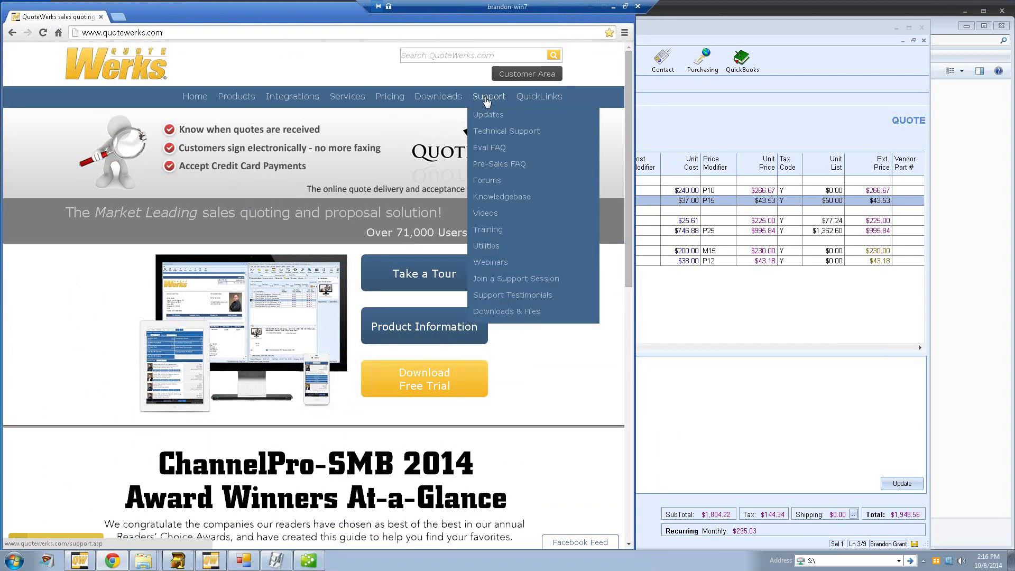
left_click(486, 99)
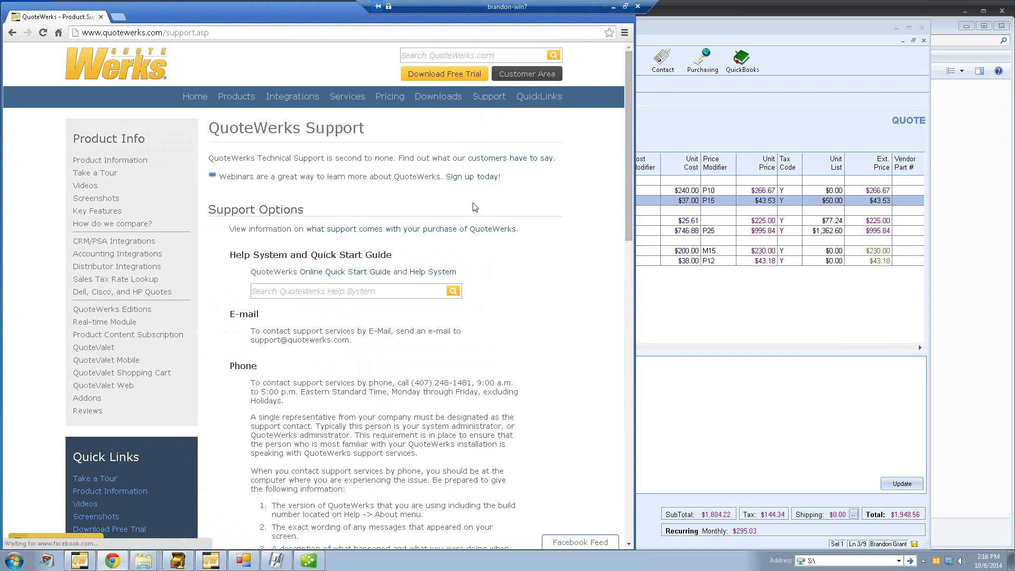
Open the QuoteWerks Help System in a separate tab, view its table of contents and return to the Support page
right_click(445, 275)
left_click(468, 278)
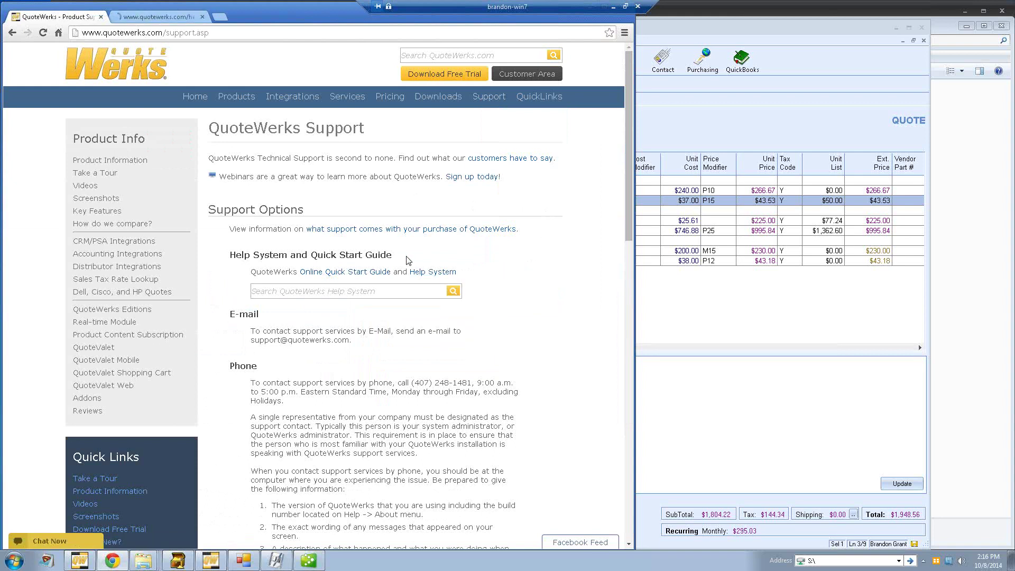
left_click(148, 17)
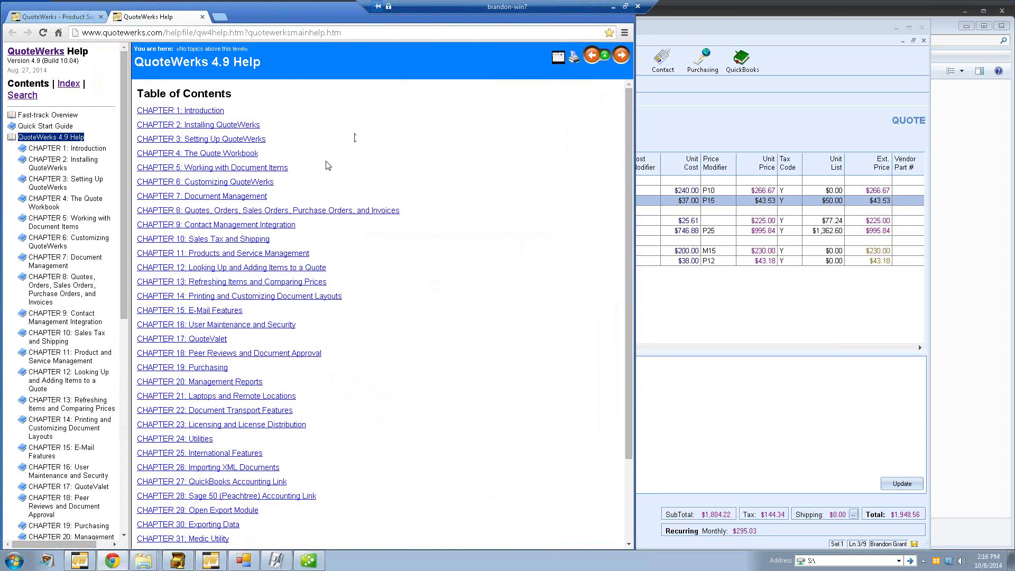
left_click(78, 17)
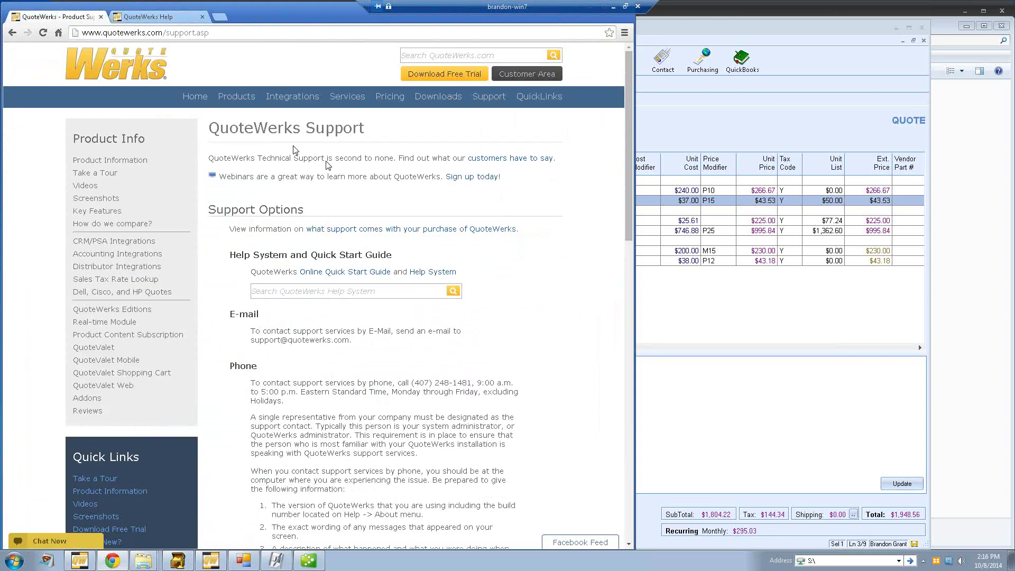
mouse_move(489, 102)
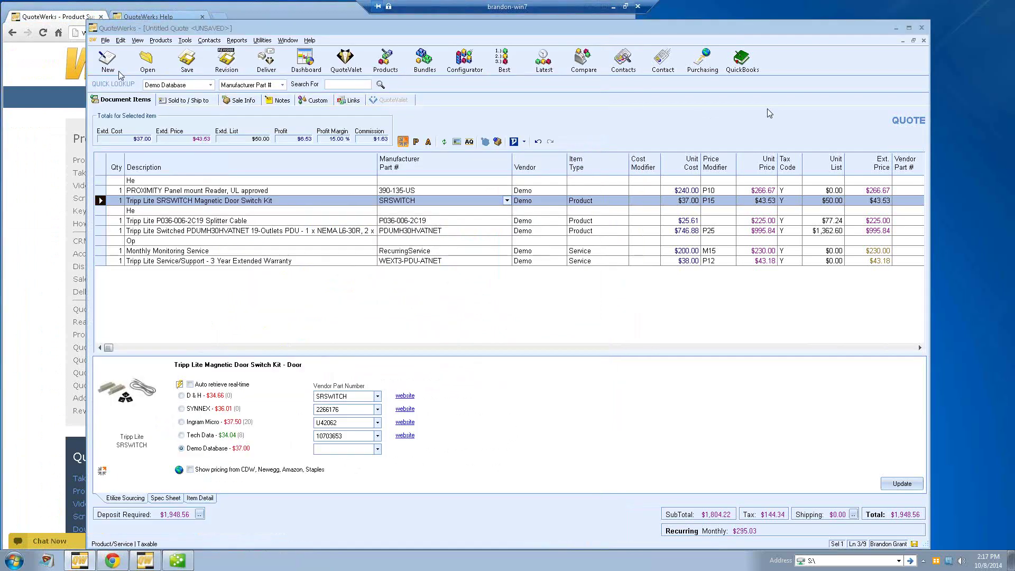
Create a new blank quote in QuoteWerks and show its Sold to / Ship to details
left_click(117, 70)
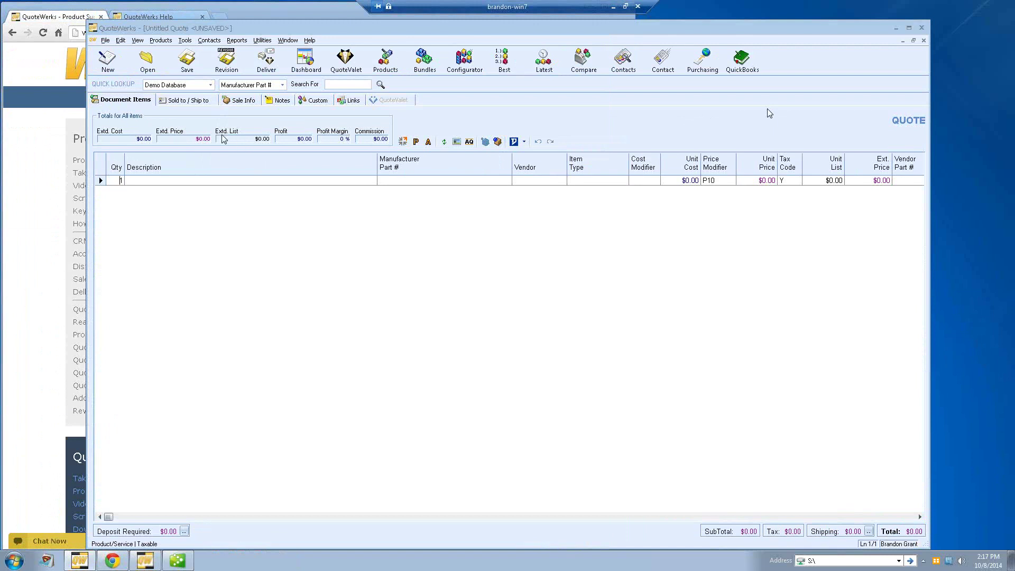
left_click(176, 101)
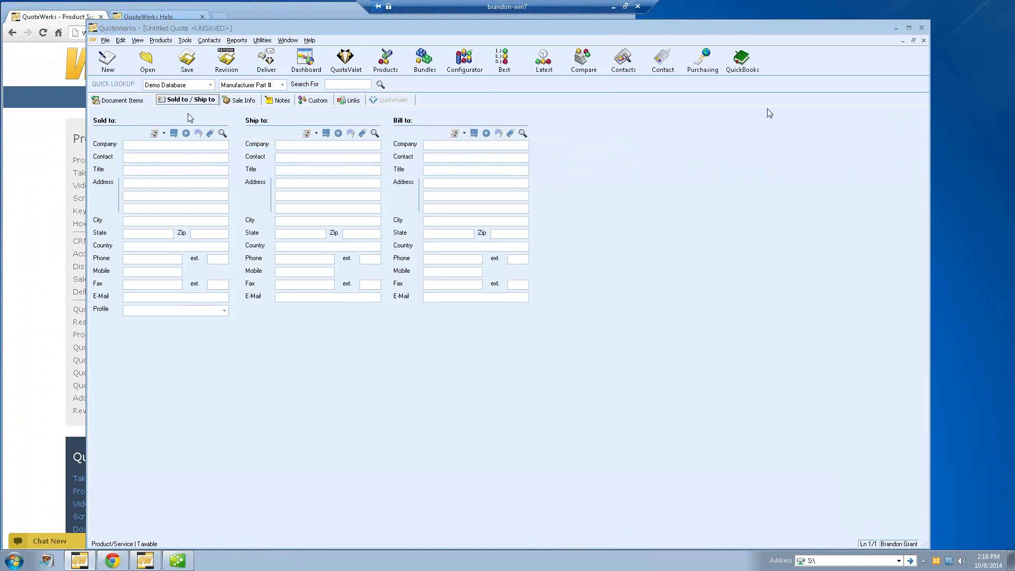
Examine the available contact managers in the Contact Manager Setup and close it without changes
left_click(207, 40)
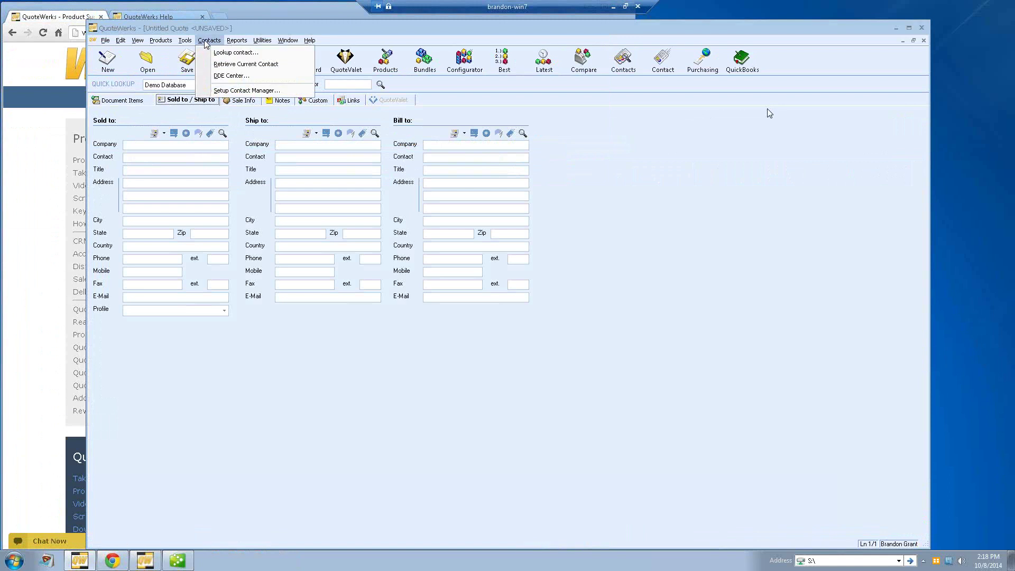
left_click(225, 93)
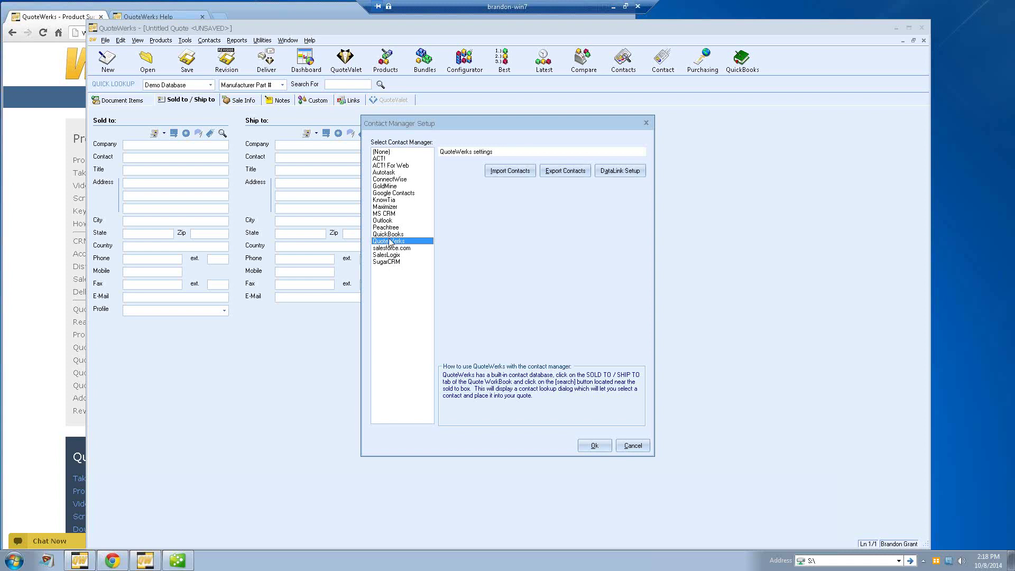
left_click(621, 446)
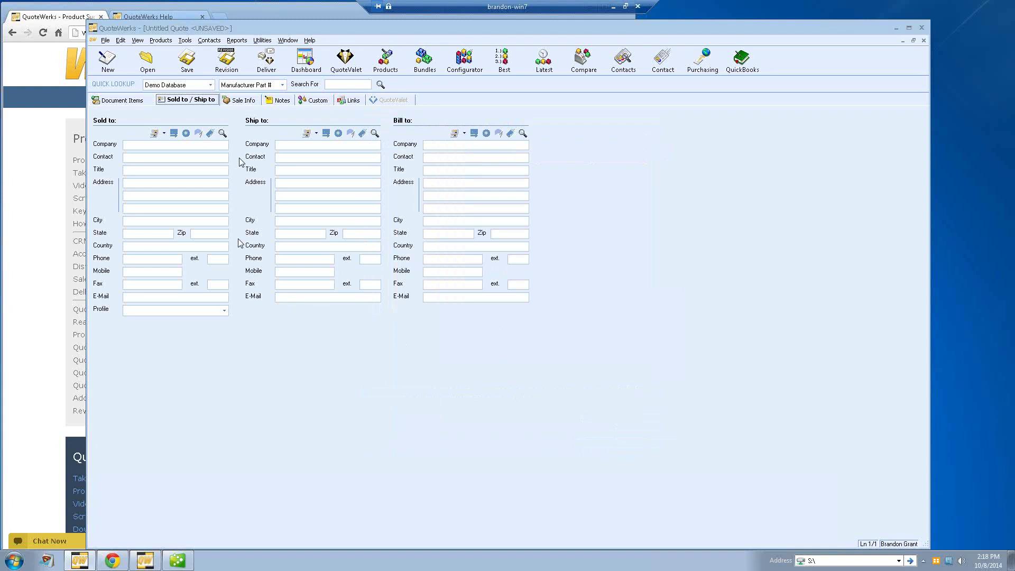
Look up the Aspire contact and use it for the quote's Sold to, Ship to and Bill to details
left_click(222, 134)
left_click_drag(405, 173, 594, 125)
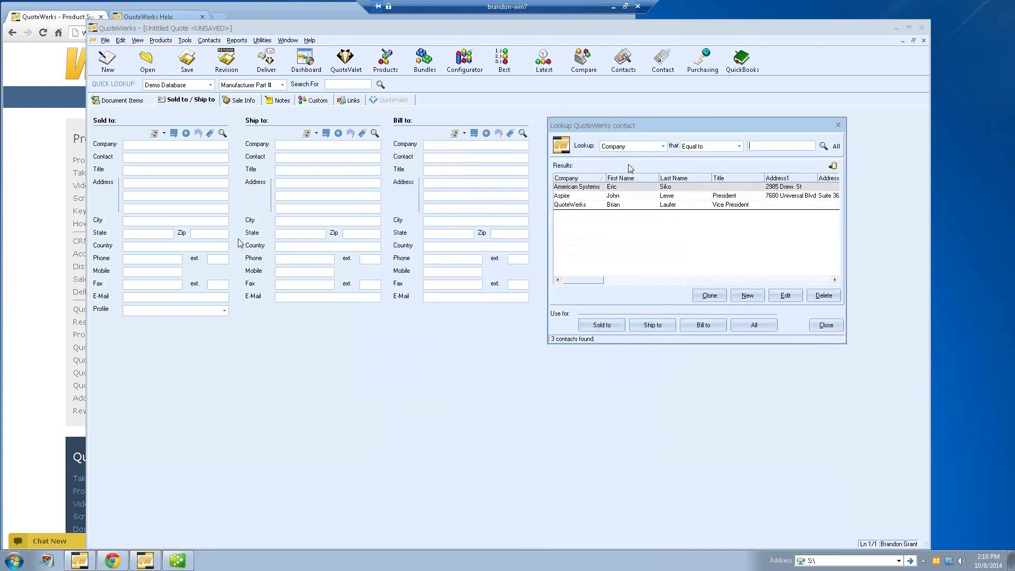
left_click(663, 147)
left_click(634, 196)
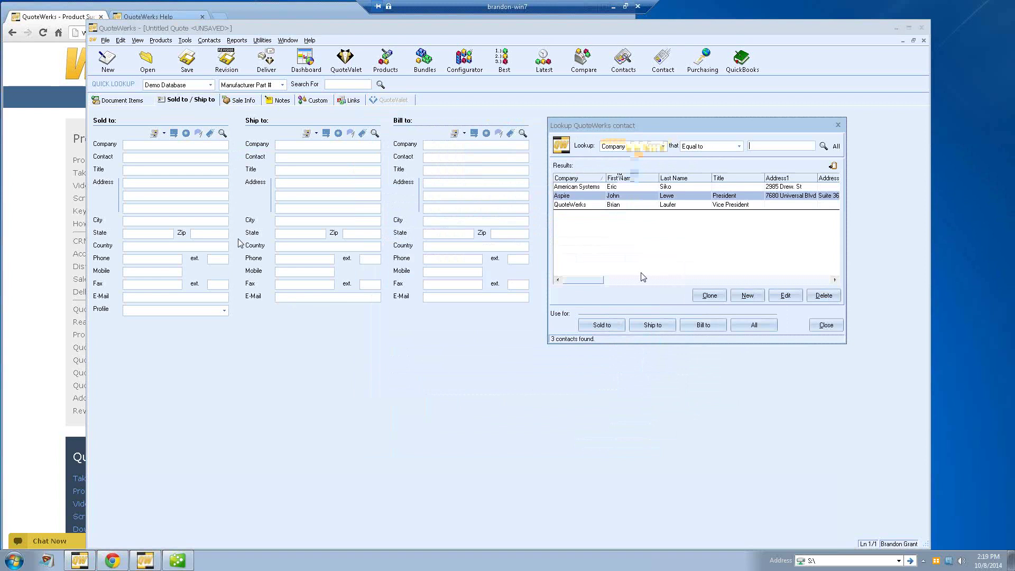
left_click(753, 325)
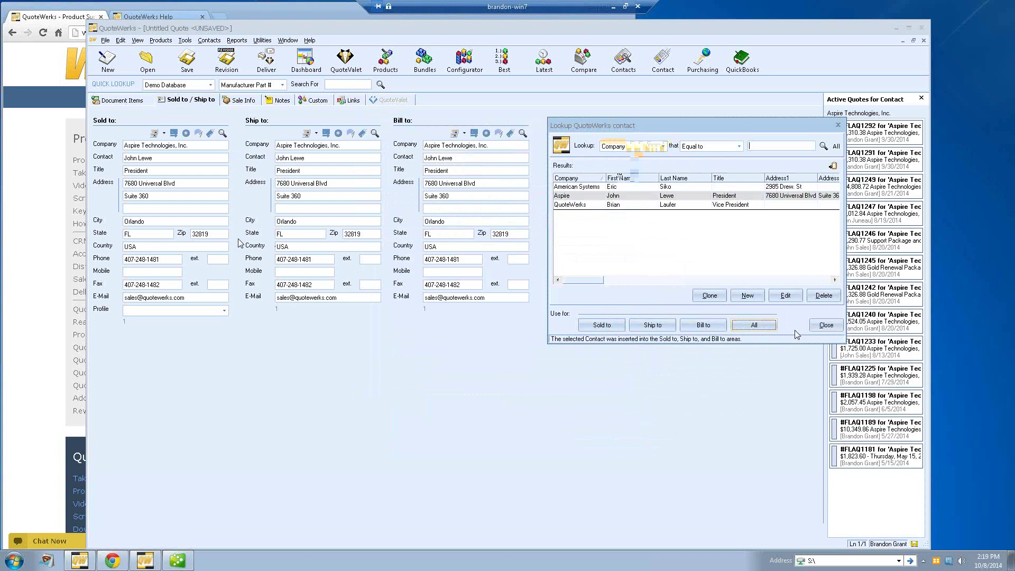
left_click(833, 326)
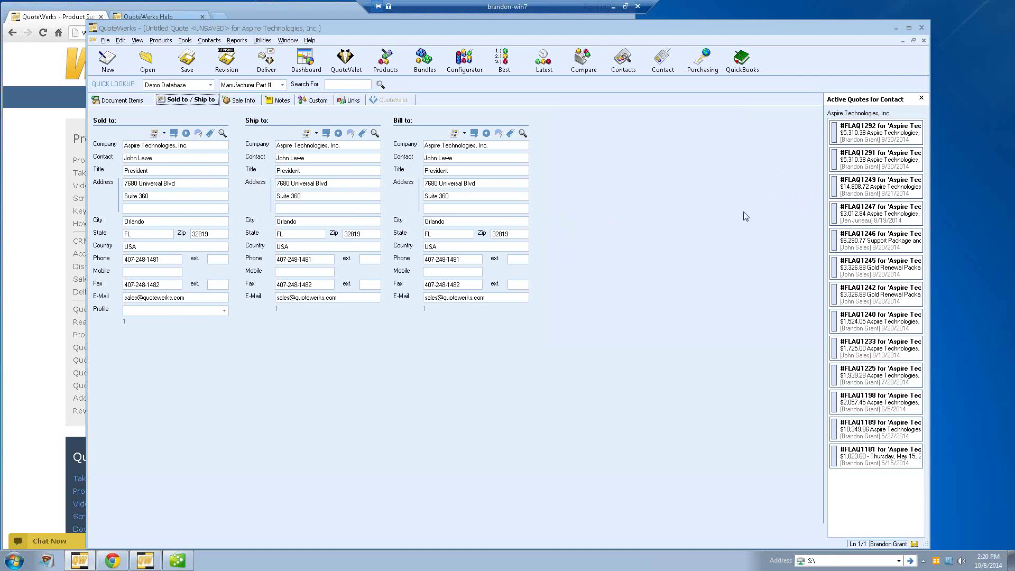
Close the Active Quotes for Contact list and widen the QuoteWerks window on both sides
right_click(867, 140)
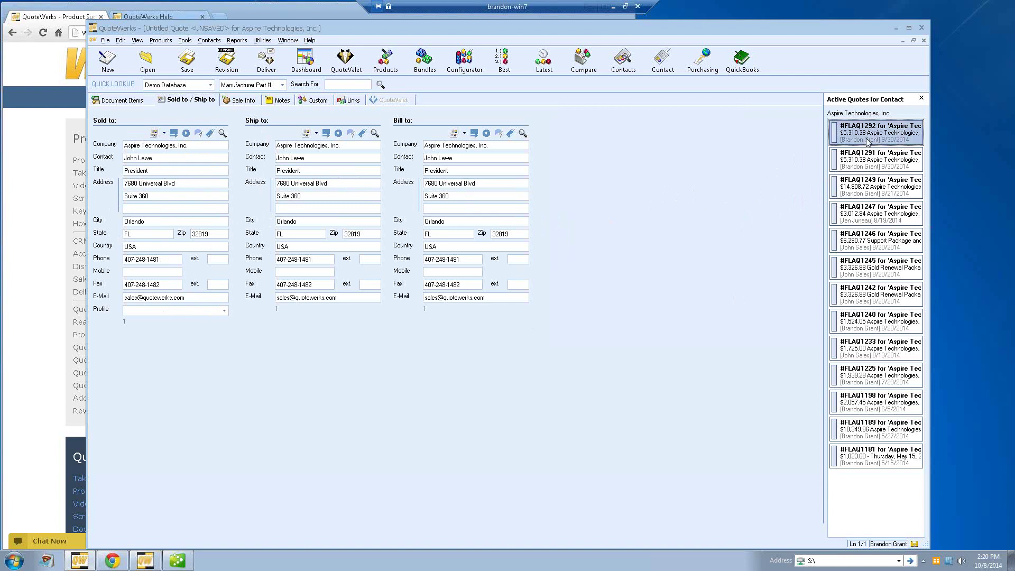
left_click(759, 143)
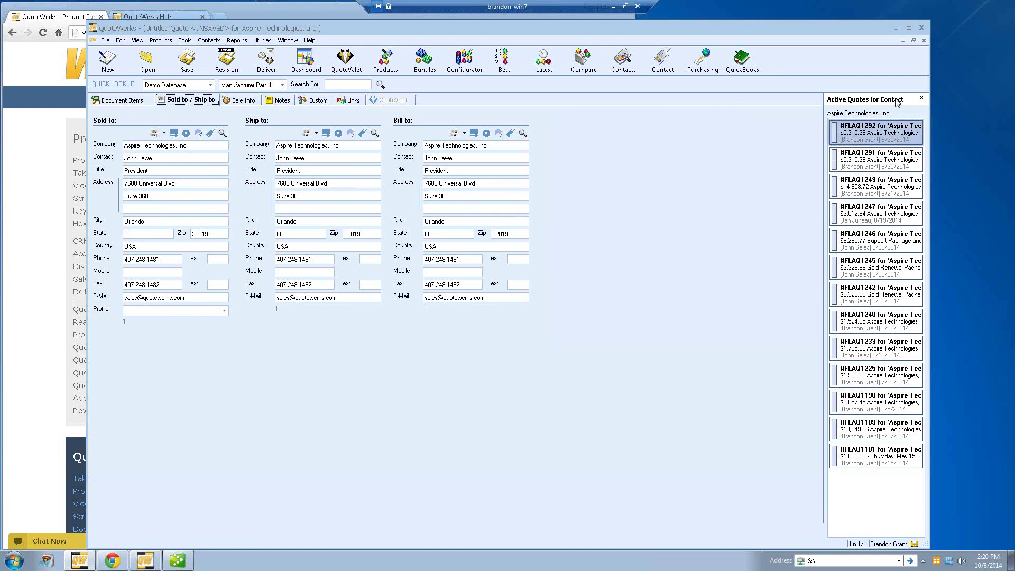
left_click(921, 99)
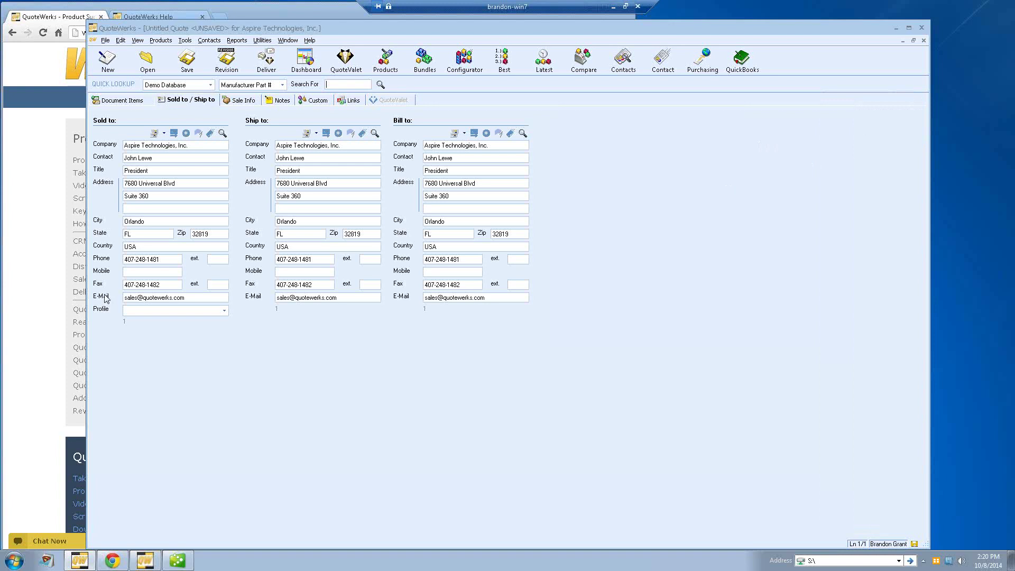
left_click_drag(86, 295, 30, 295)
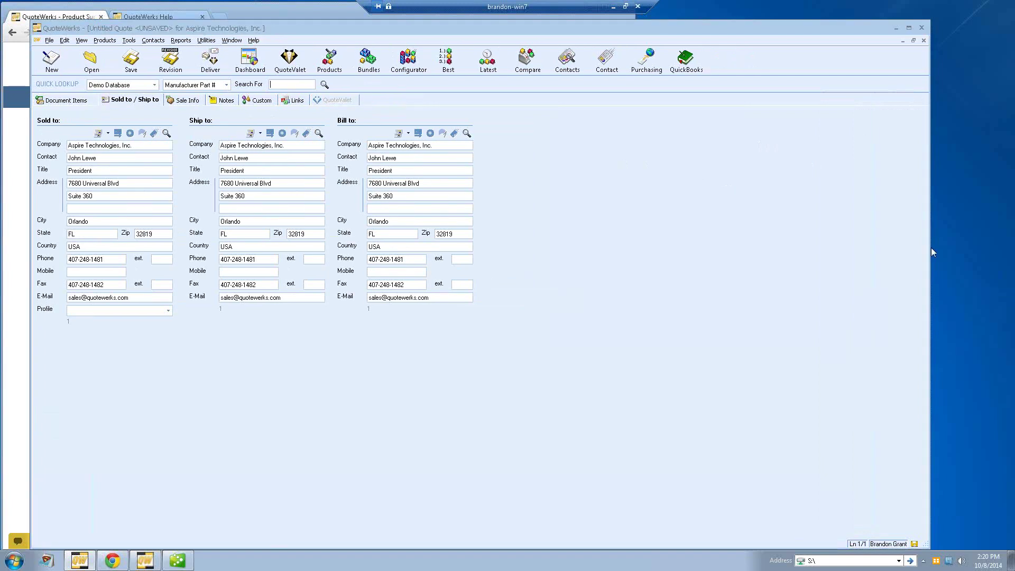
left_click_drag(930, 249, 1005, 255)
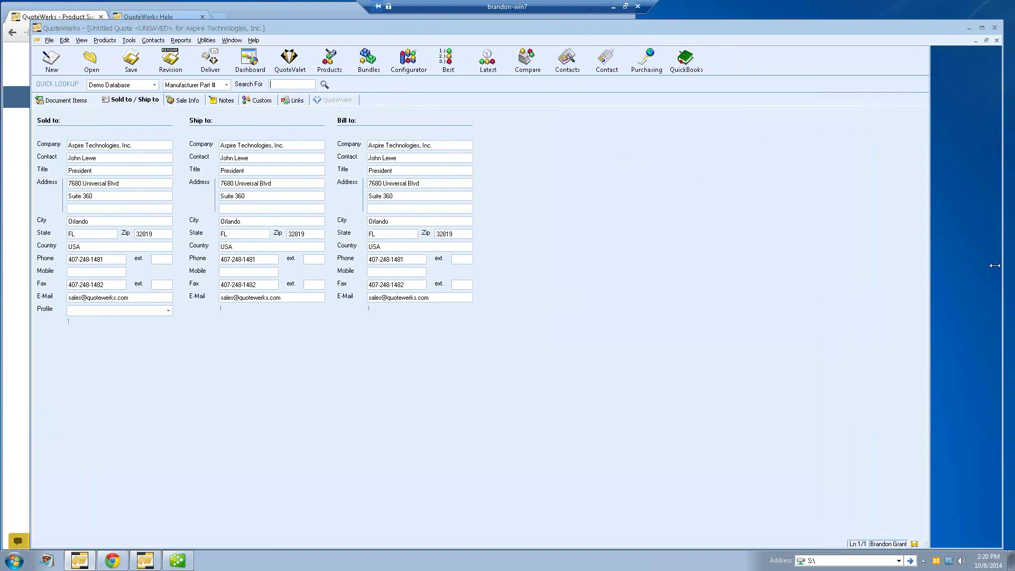
Insert a heading line "Products:" above the blank line in the quote's document items
left_click(59, 100)
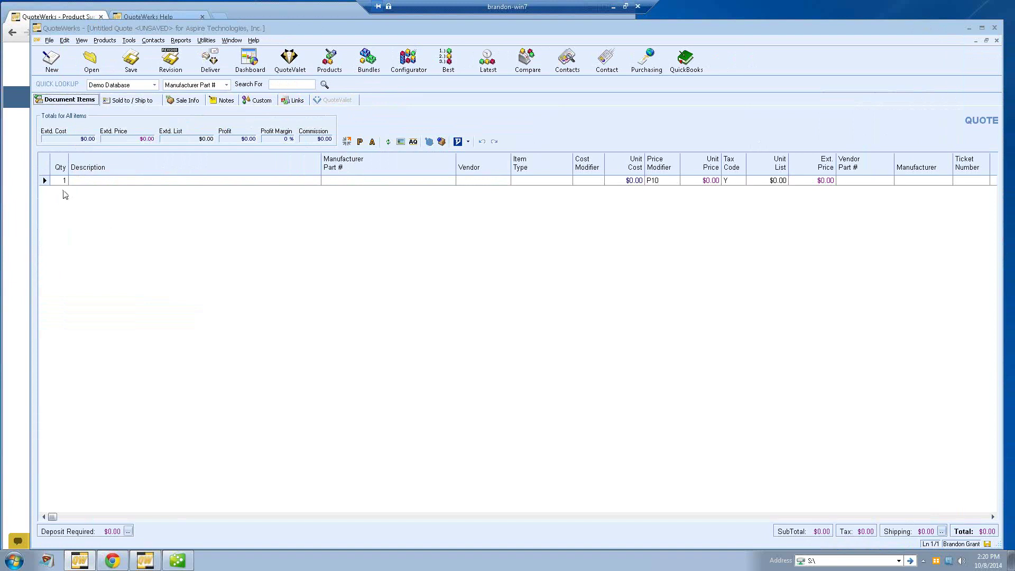
right_click(44, 182)
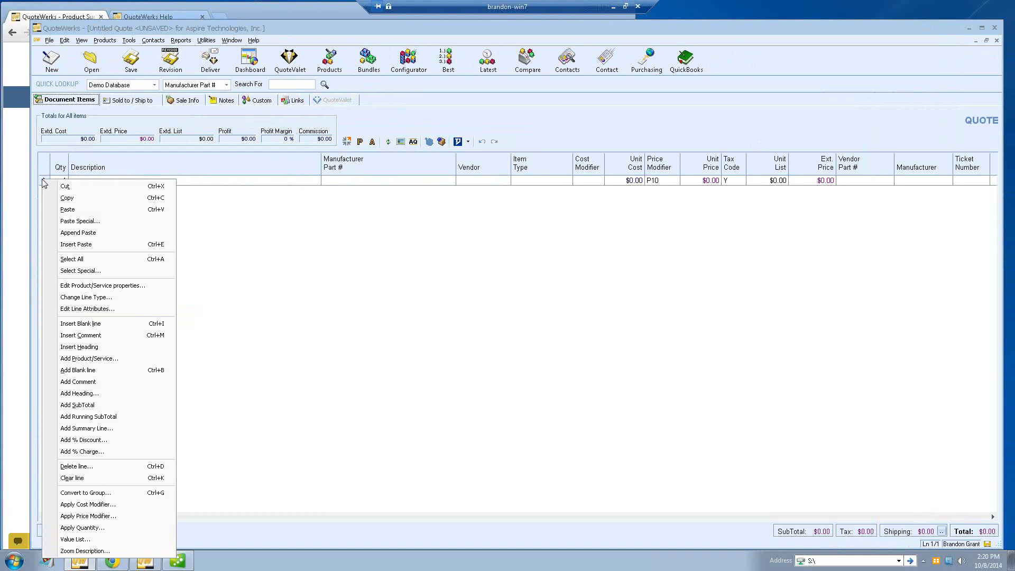
left_click(132, 348)
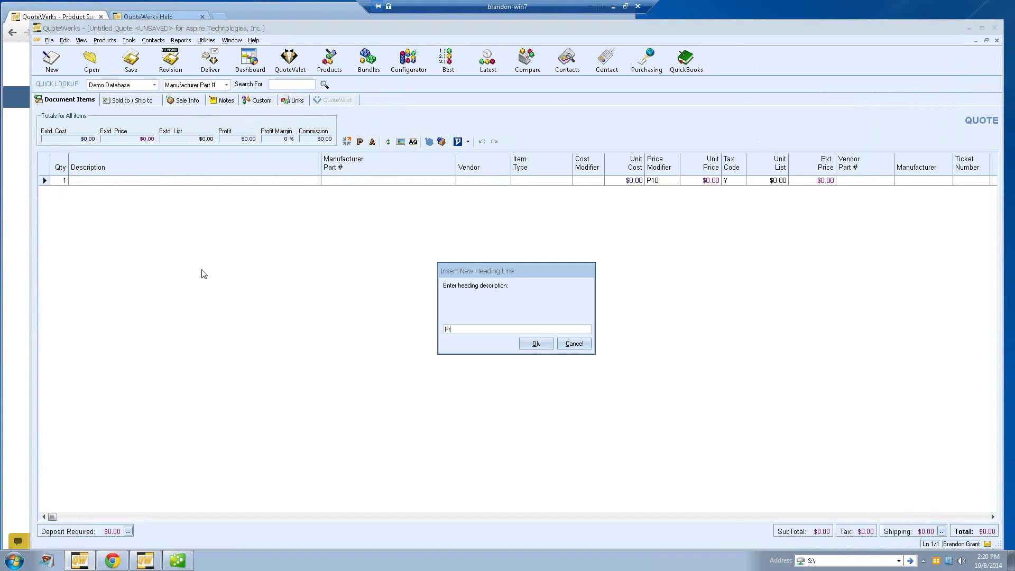
type("ocud")
key("BackSpace")
key("BackSpace")
type("ducts")
key("Return")
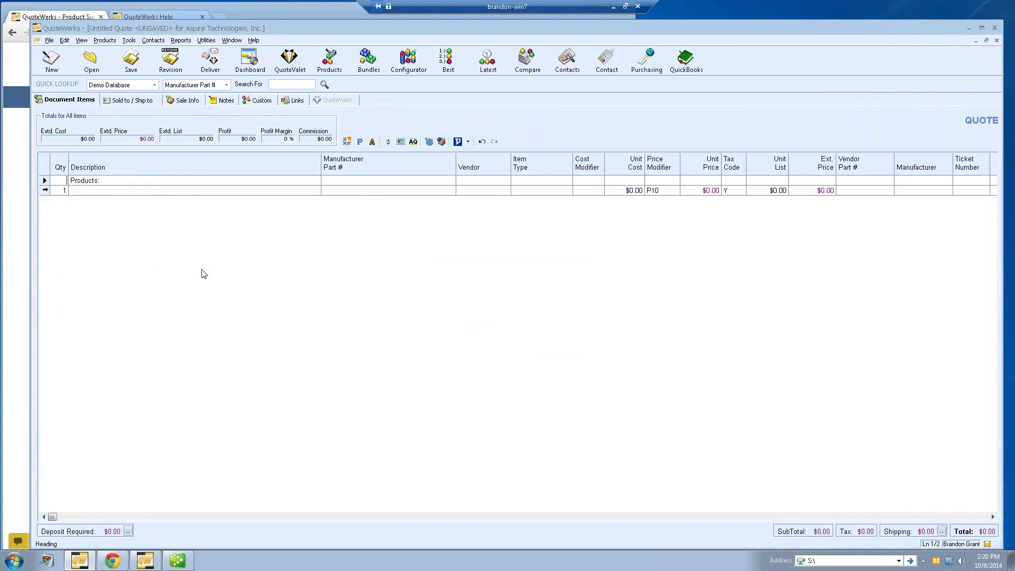
Insert a heading line "Services:" below the Products heading
right_click(46, 192)
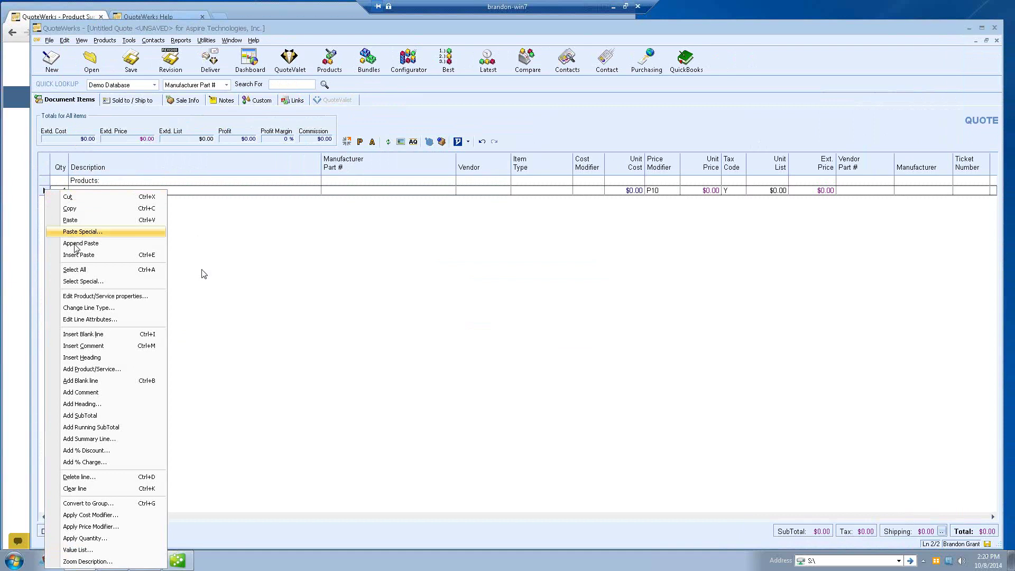
left_click(113, 358)
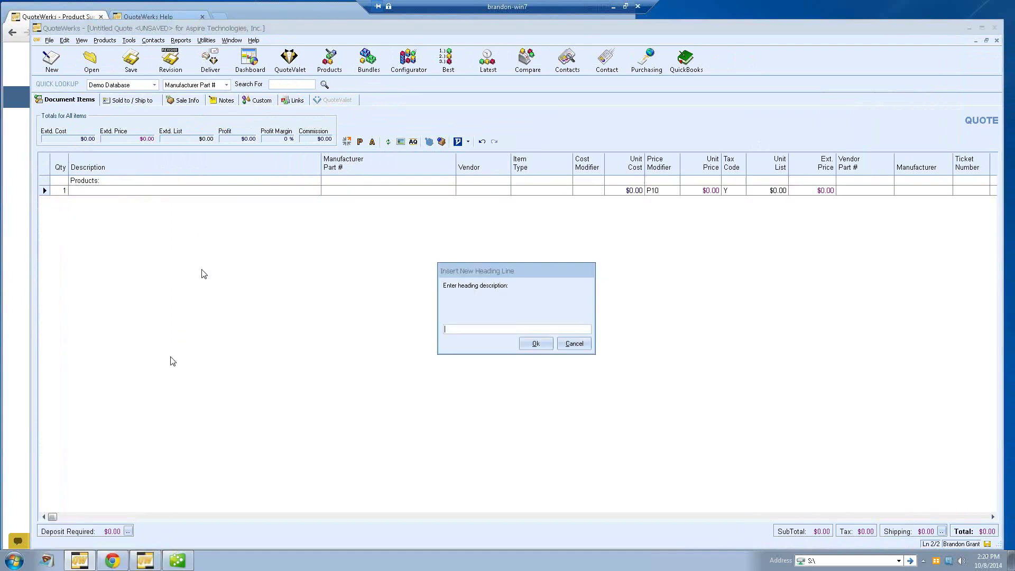
type("Services:")
key("Return")
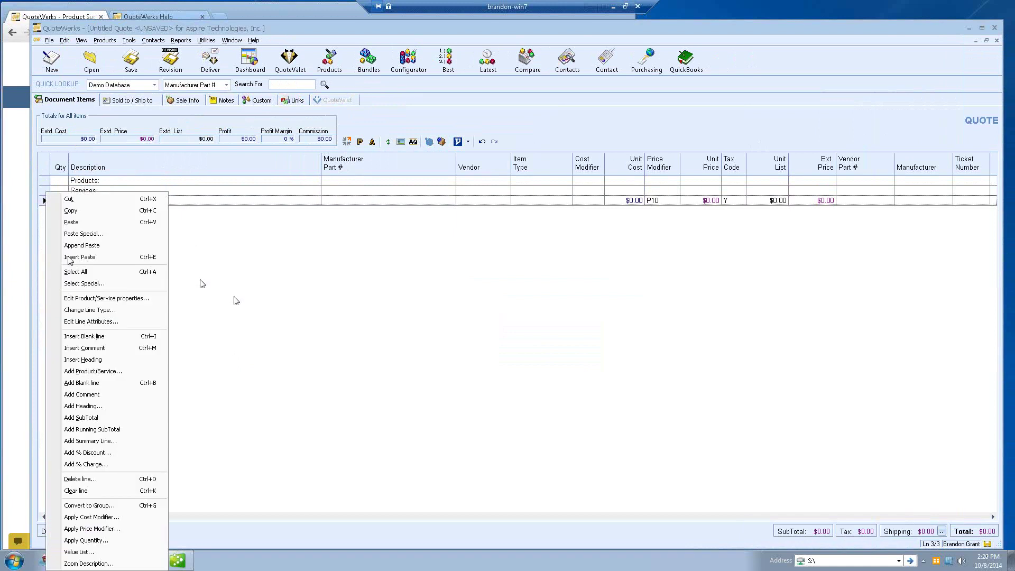
Insert a heading line "Optional items:" below the Services heading
left_click(85, 359)
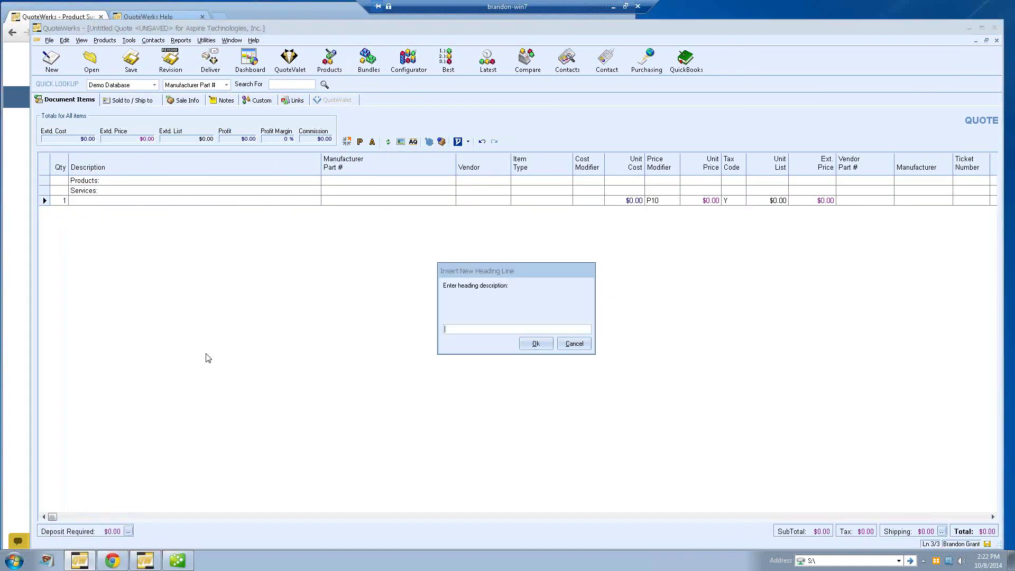
type("Optional items")
key("Return")
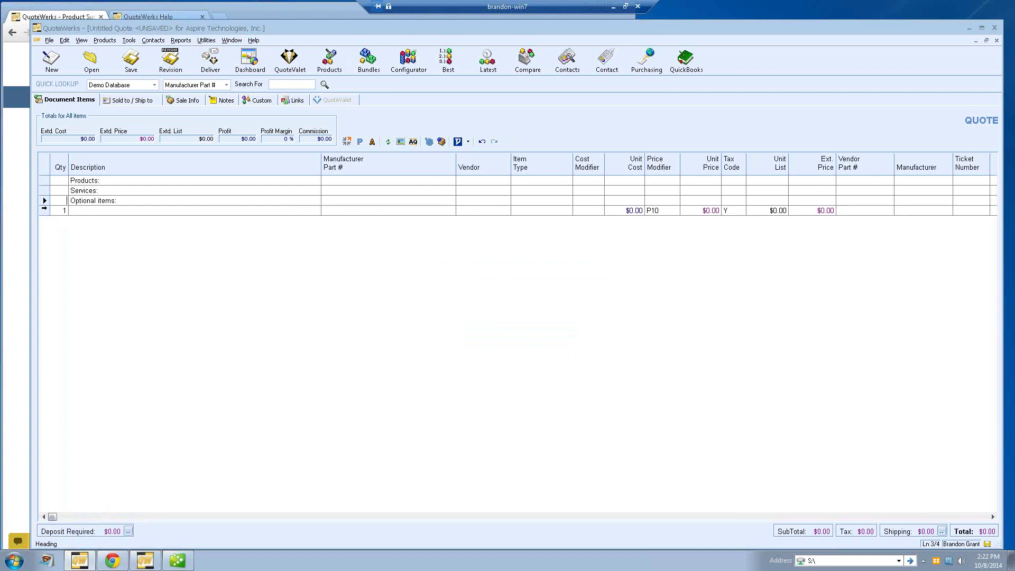
Delete the blank line below the Optional items heading in the quote's document items
left_click(44, 210)
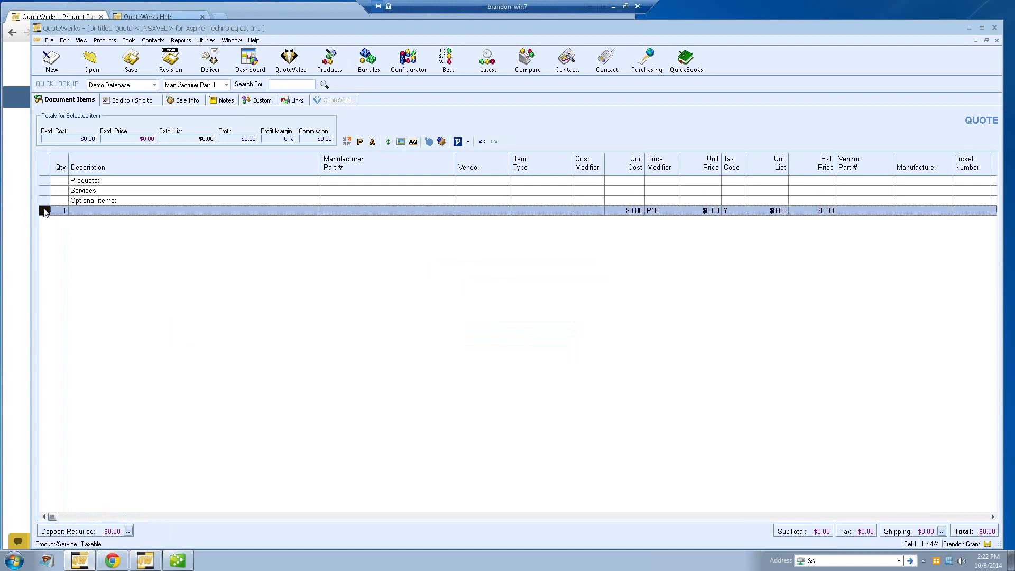
left_click_drag(45, 211, 80, 217)
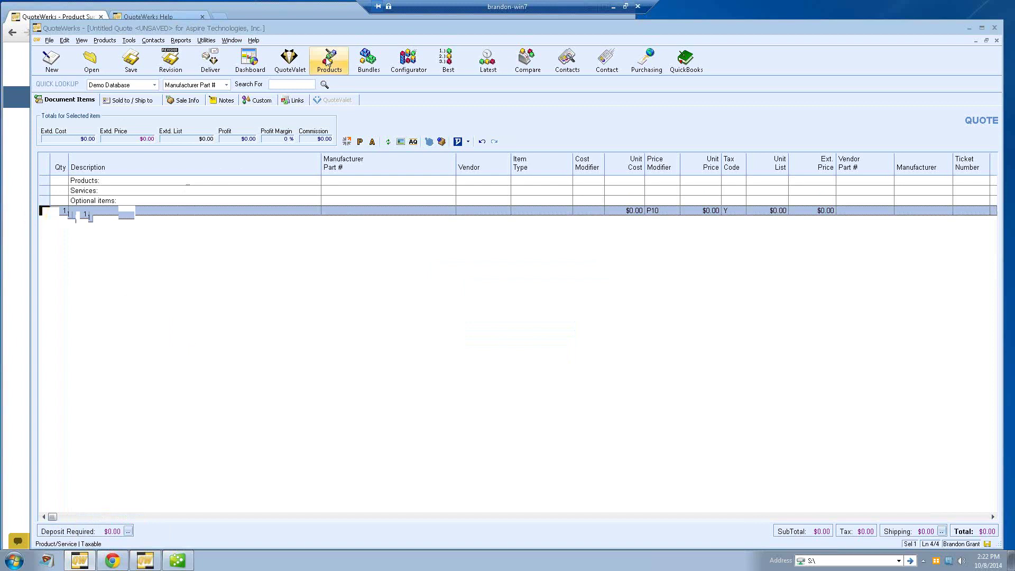
Open the product lookup, place its window over the middle of the quote, and list all products in the Demo Database
left_click(105, 42)
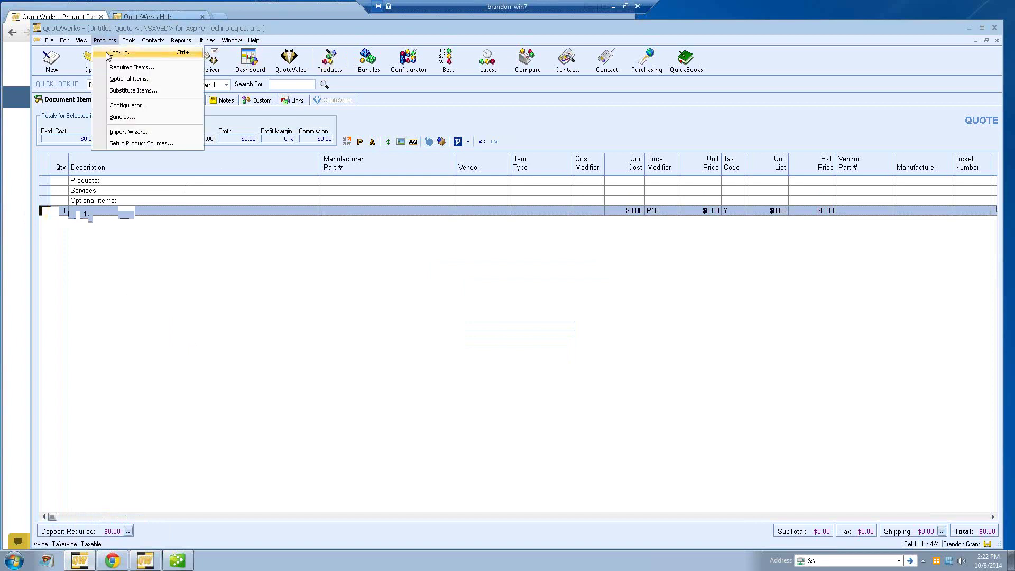
left_click(108, 53)
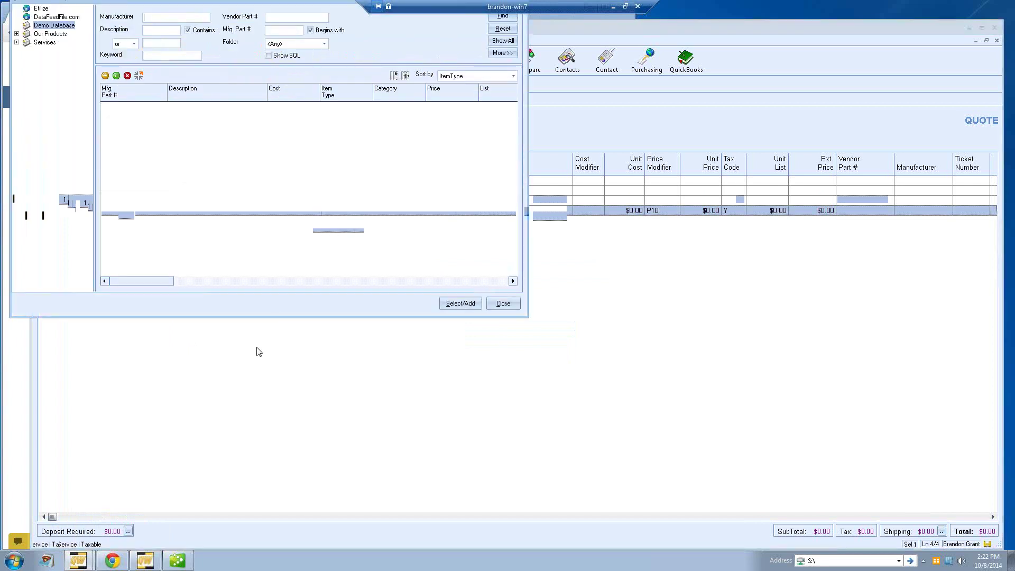
left_click(266, 322)
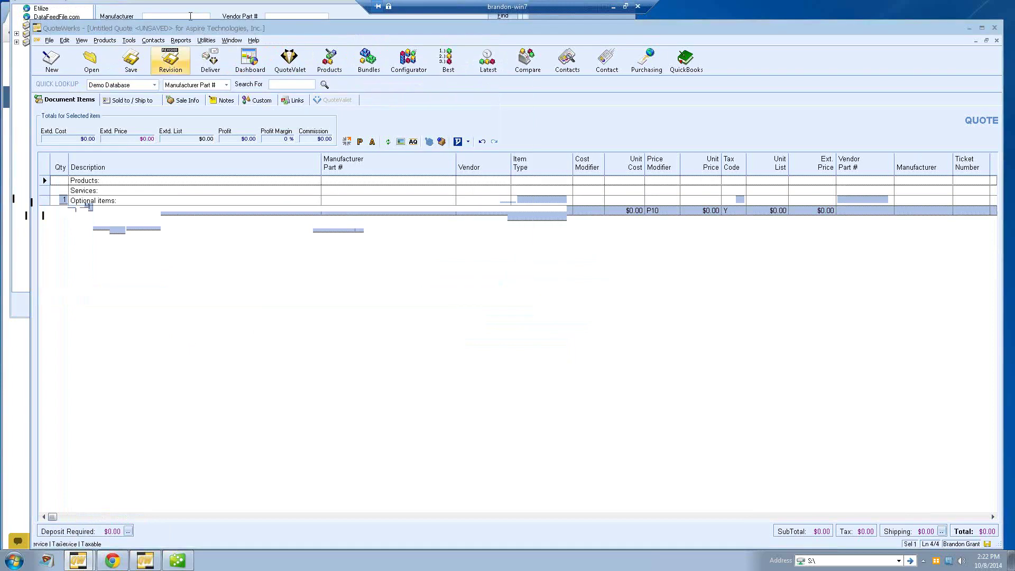
left_click_drag(193, 5, 438, 130)
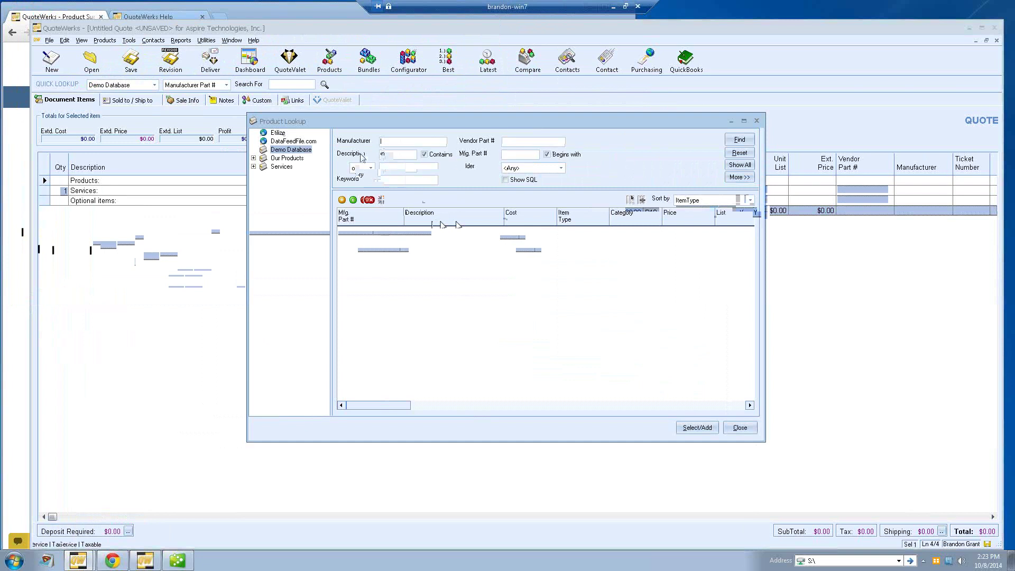
left_click(284, 152)
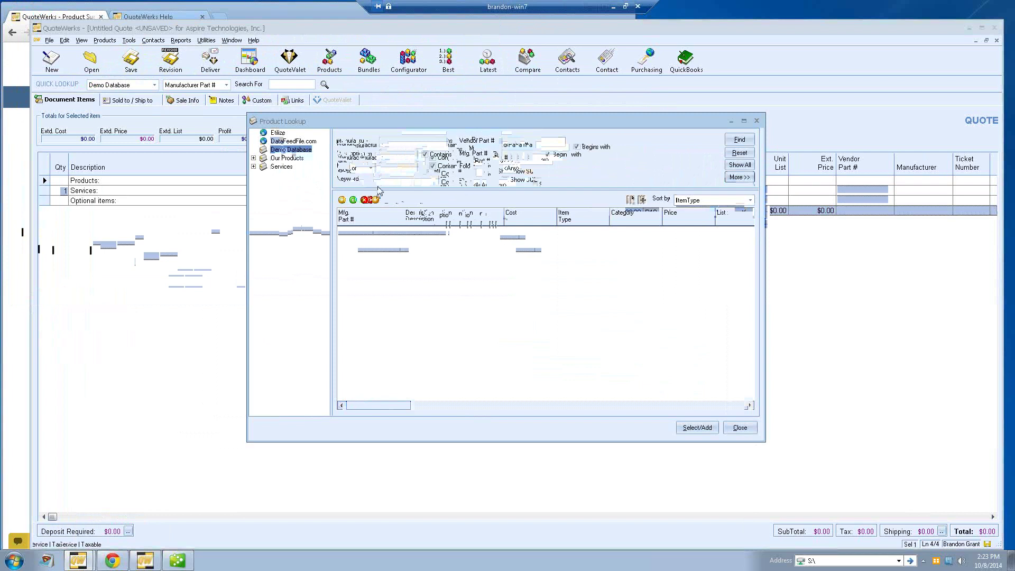
left_click(739, 164)
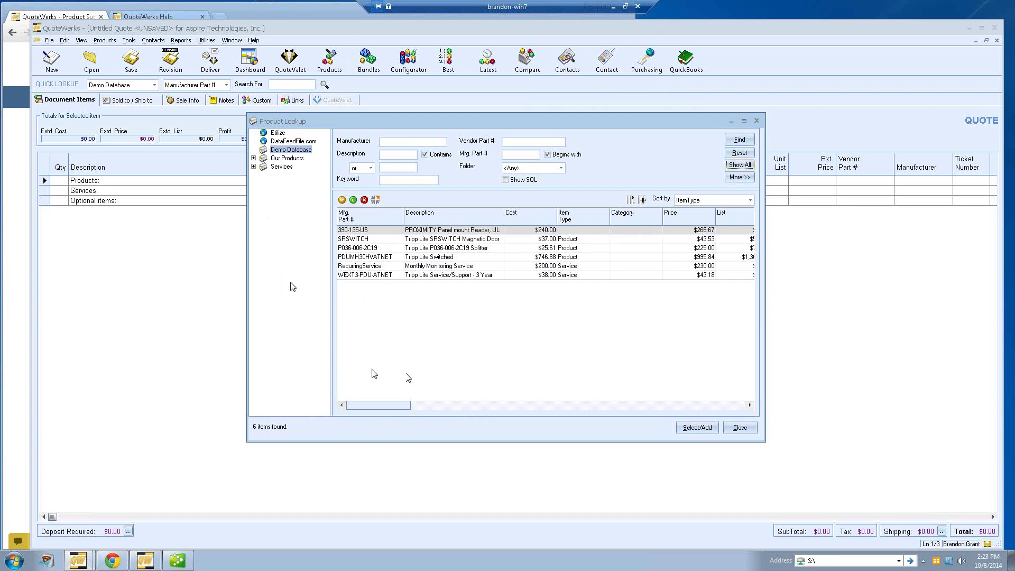
Select the SRSWITCH, P036-006-2C19 and PDUMH30HVATNET products together as one range in the lookup results
left_click(425, 260)
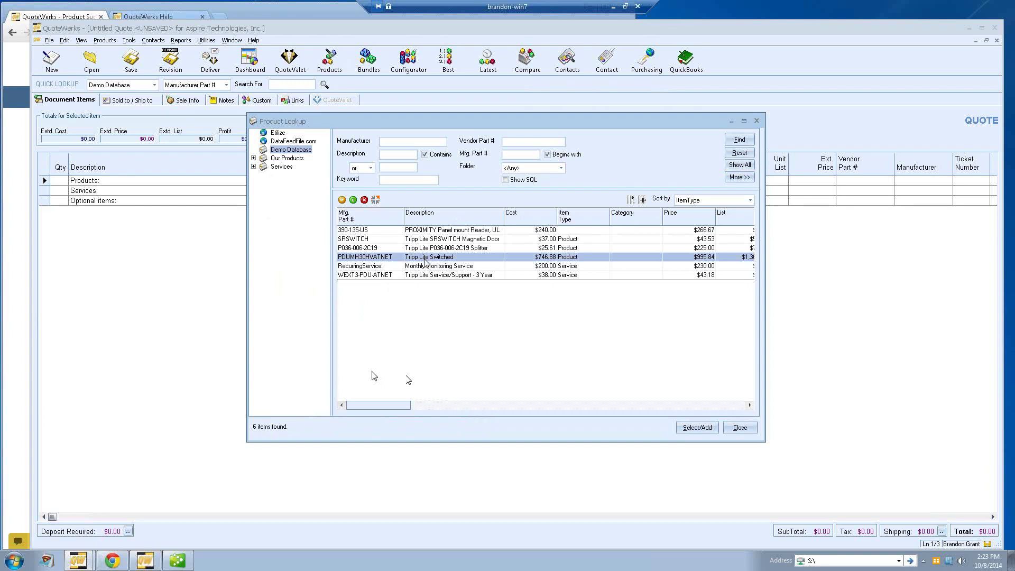
left_click(431, 276, "shift")
key("shift+Up")
key("shift+Up")
left_click(431, 240)
left_click(431, 259, "shift")
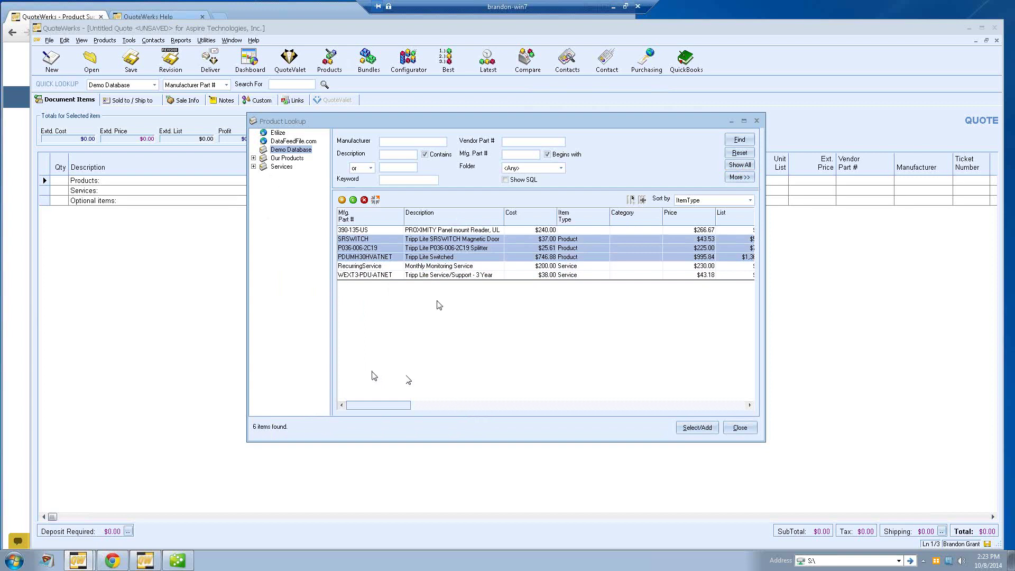
Begin adding only the Tripp Lite Switched PDU (PDUMH30HVATNET) to the quote and set its quantity to 2
left_click(429, 259)
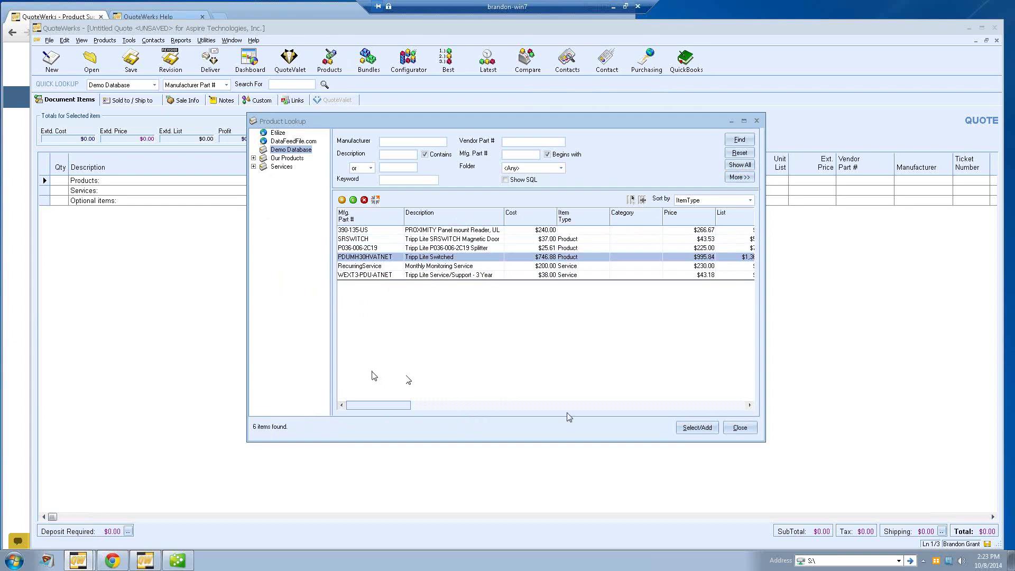
left_click(694, 429)
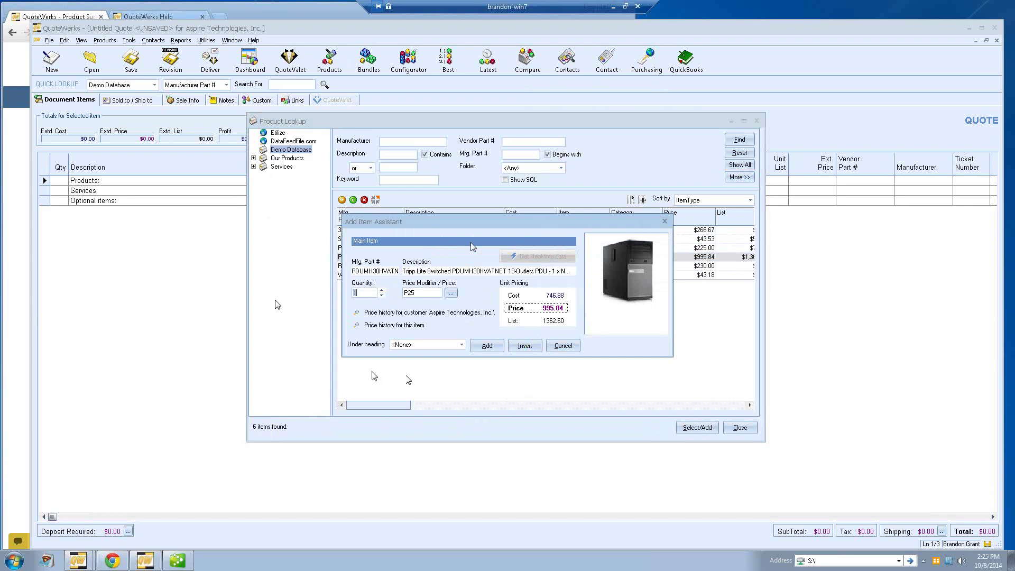
left_click(381, 290)
left_click(381, 291)
left_click(381, 290)
left_click(381, 290)
left_click(381, 295)
type("2")
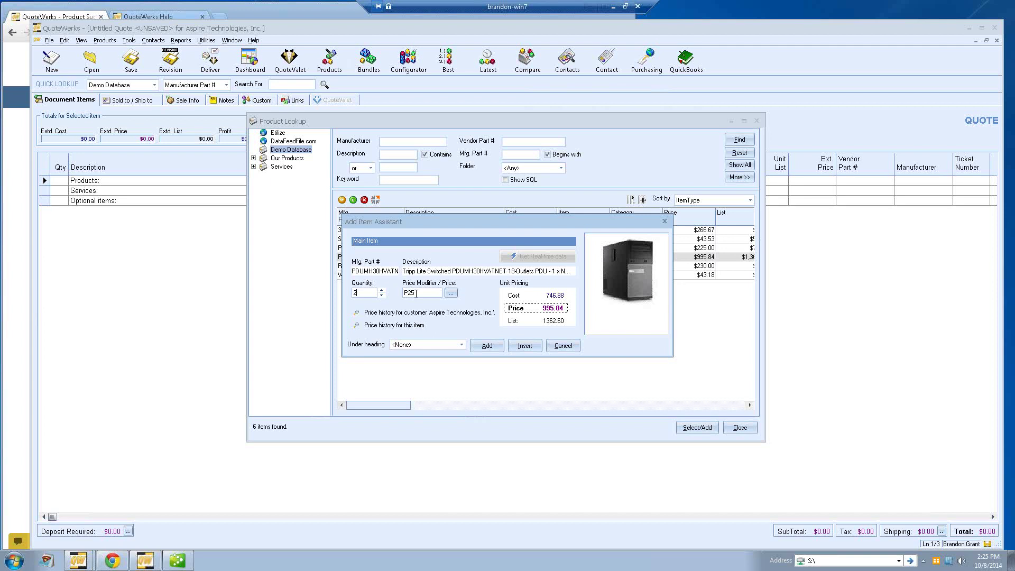
Try pricing the PDU at a fixed 1000, with a markup of M15 and with margin points of P20
left_click(416, 293)
type("1000")
double_click(402, 293)
type("M15")
key("BackSpace")
key("BackSpace")
key("BackSpace")
type("P2")
Look through the Markup %, Margin Points and Discount % modifier types, cancel the selection, and set the PDU's price modifier to M10
left_click(451, 294)
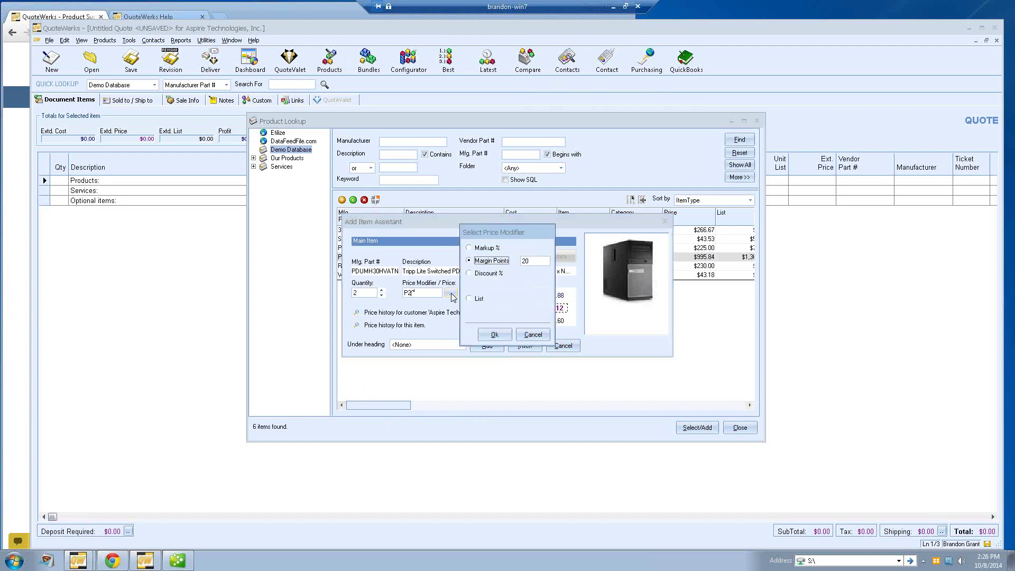
left_click(489, 248)
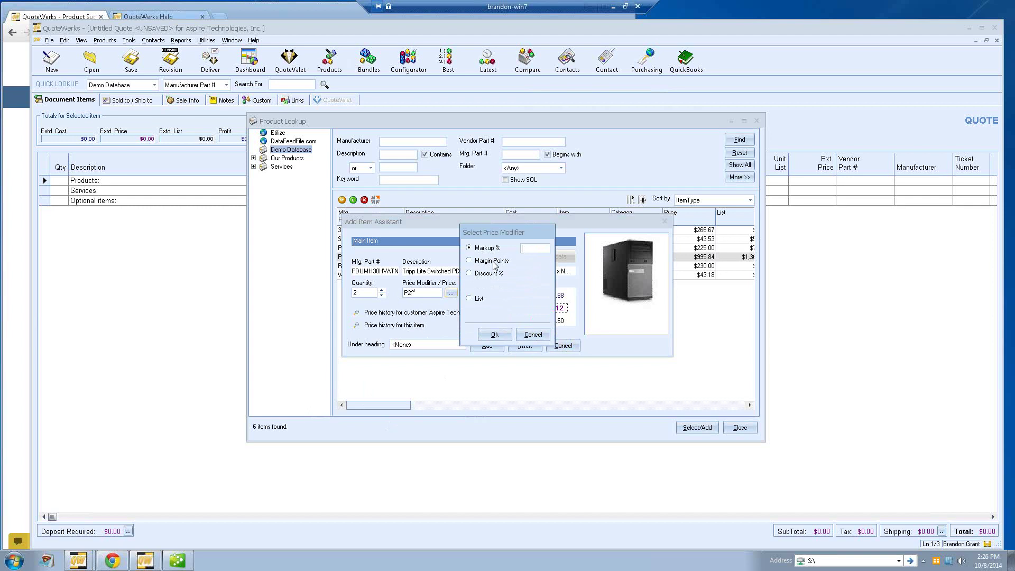
left_click(492, 261)
left_click(488, 273)
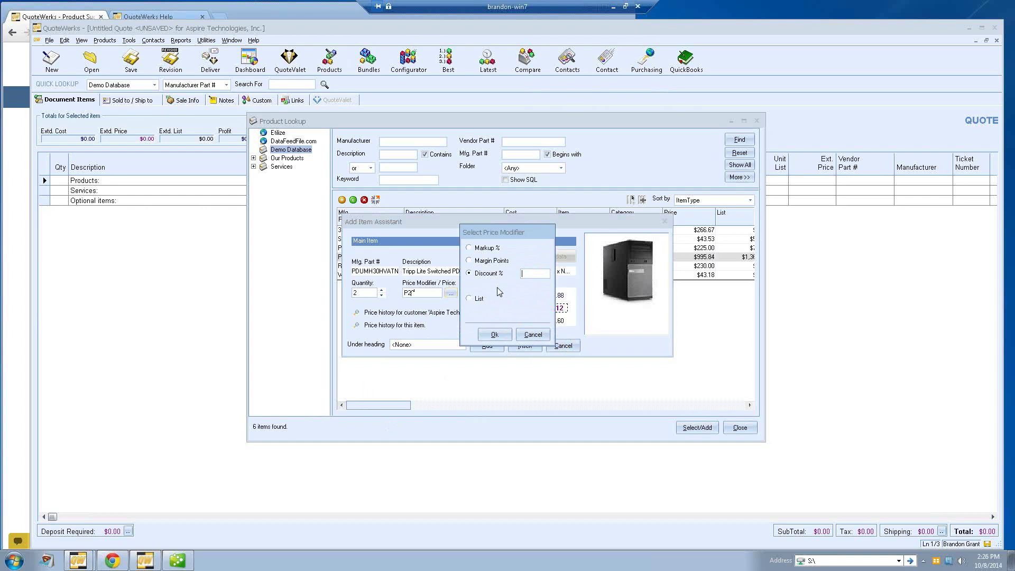
left_click(534, 334)
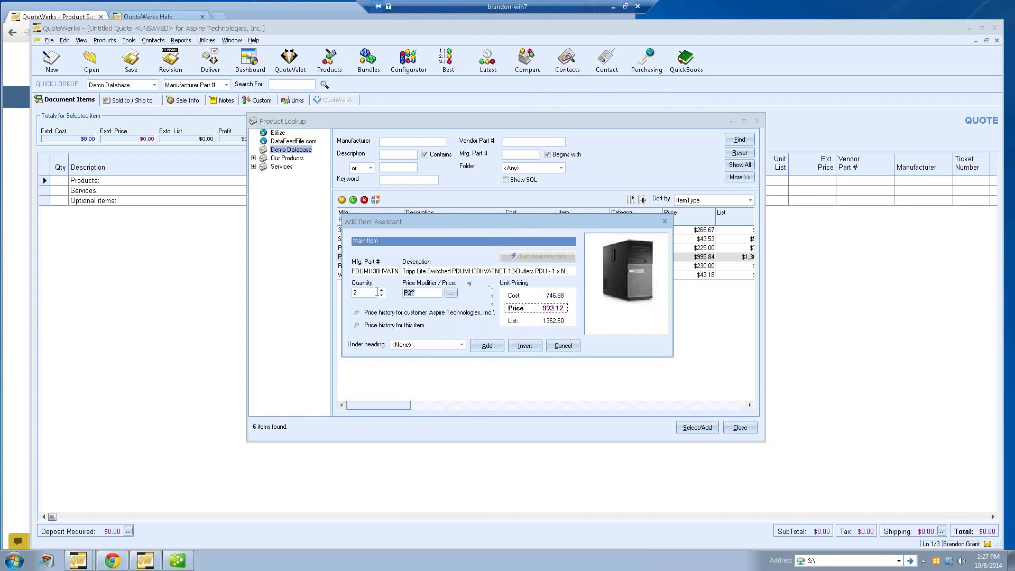
type("M10")
Review the PDU's price history for customer Aspire Technologies, Inc. and its price history across all customers
left_click(356, 313)
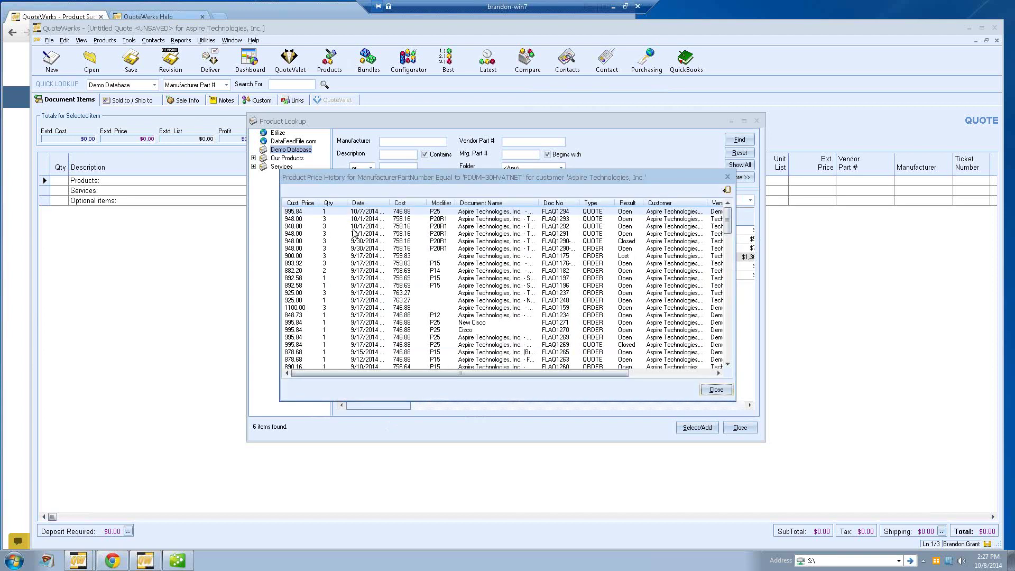
left_click(300, 212)
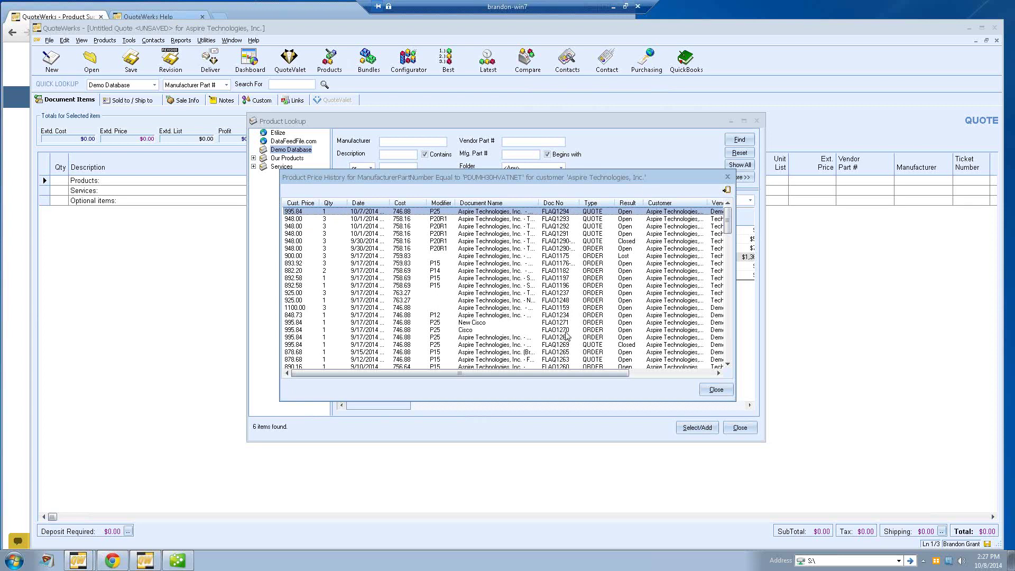
left_click(717, 389)
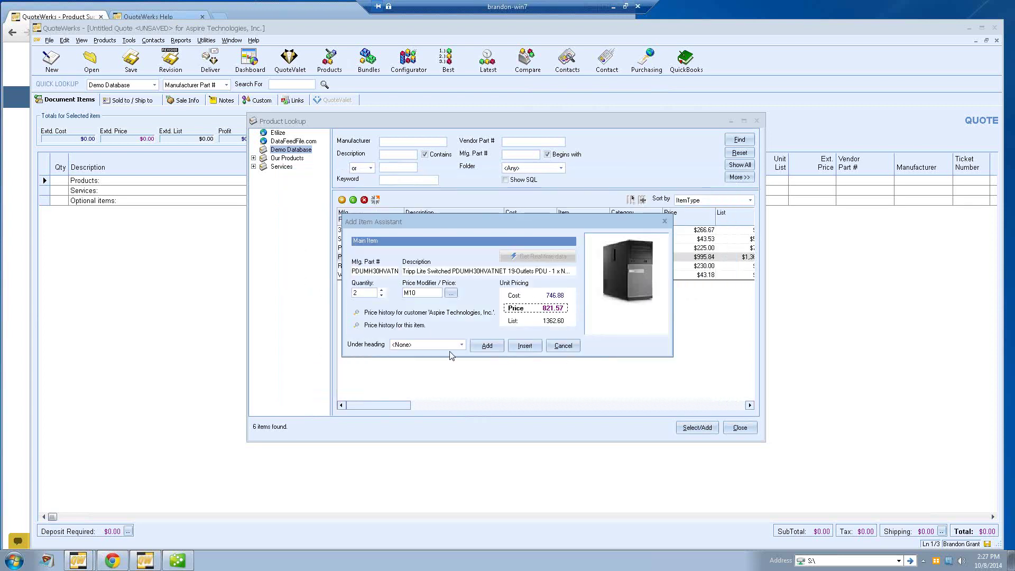
left_click(357, 326)
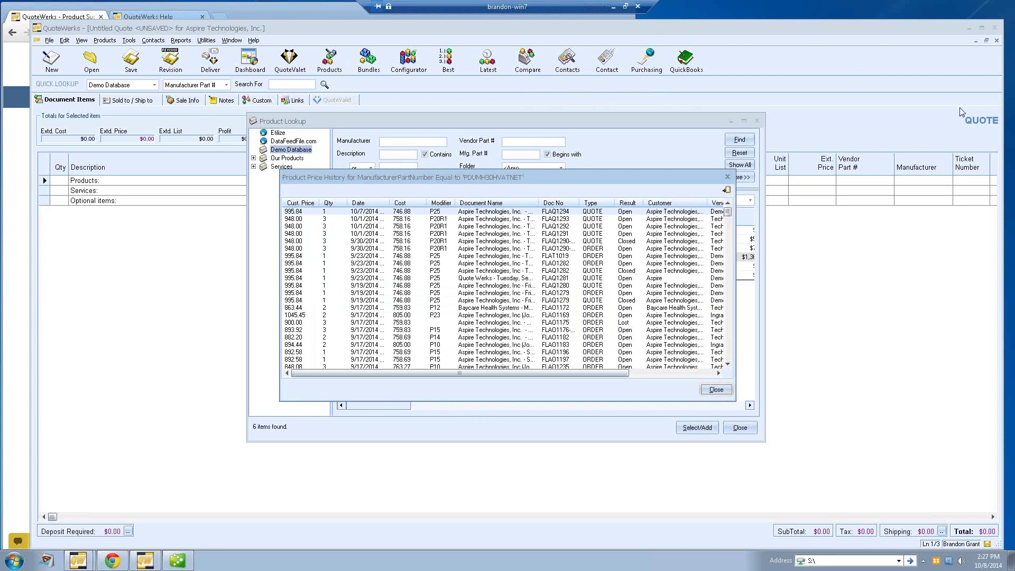
left_click(724, 389)
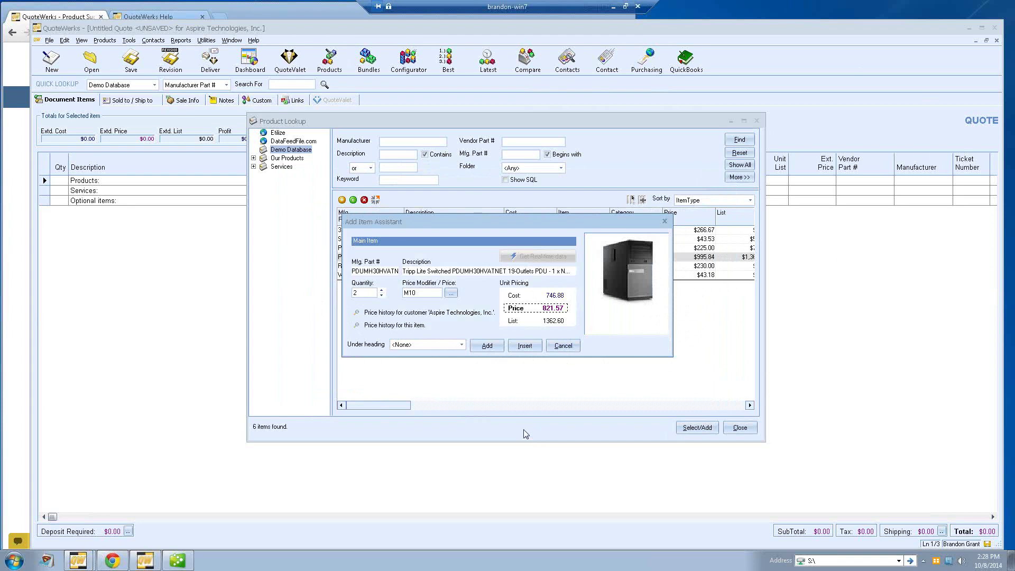
Place the PDU under the Products heading and add it to the quote
left_click(460, 345)
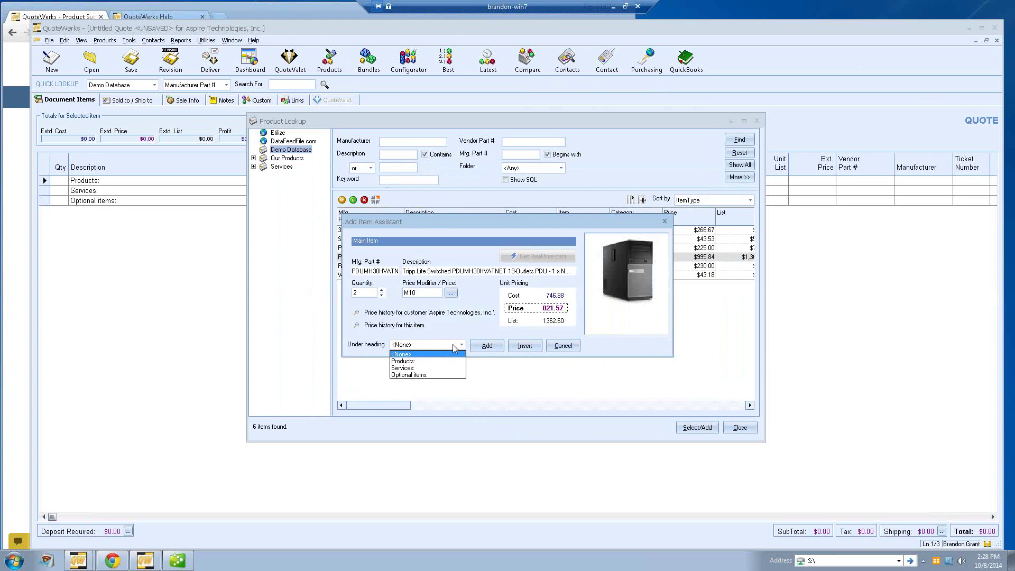
left_click(421, 361)
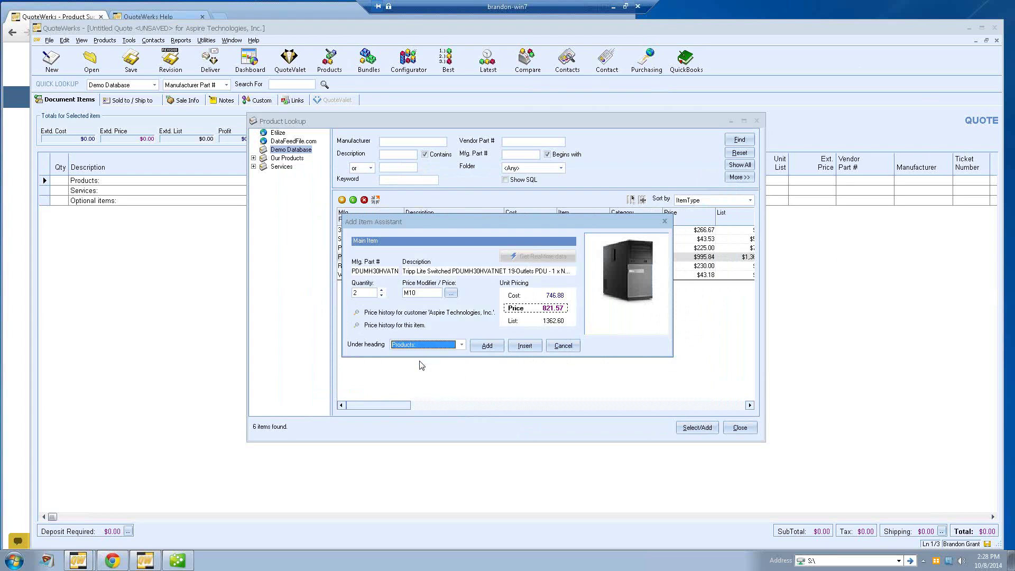
left_click(487, 346)
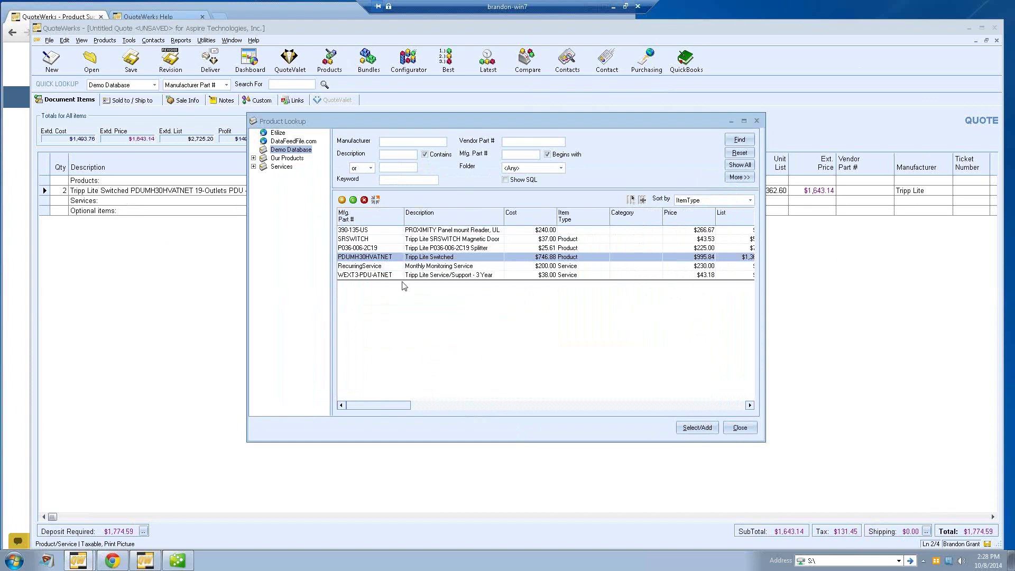
Select RecurringService and WEXT3-PDU-ATNET for adding, and add the Monthly Monitoring Service with quantity 2 under the Services heading
left_click(432, 267)
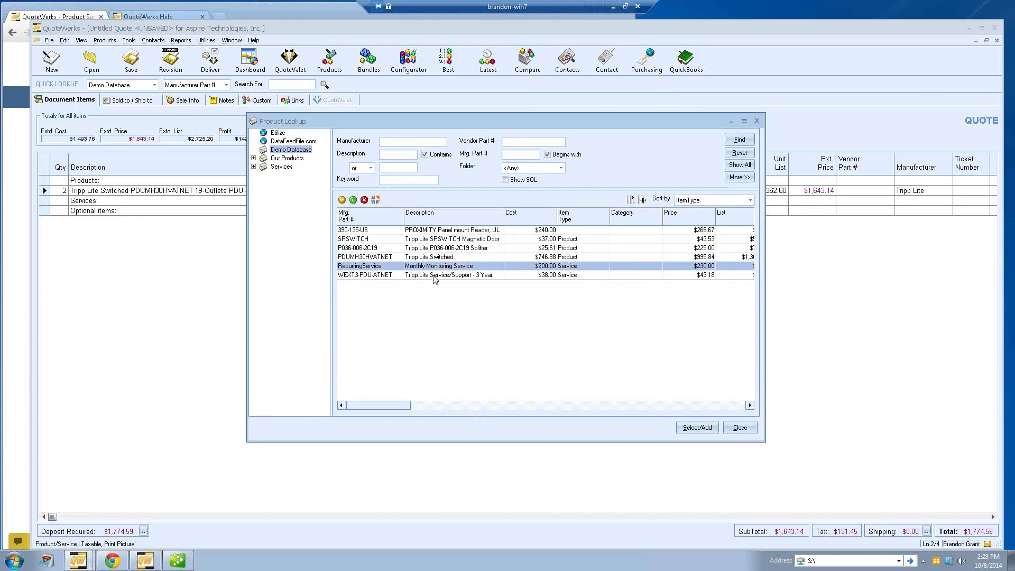
left_click(433, 275, "ctrl")
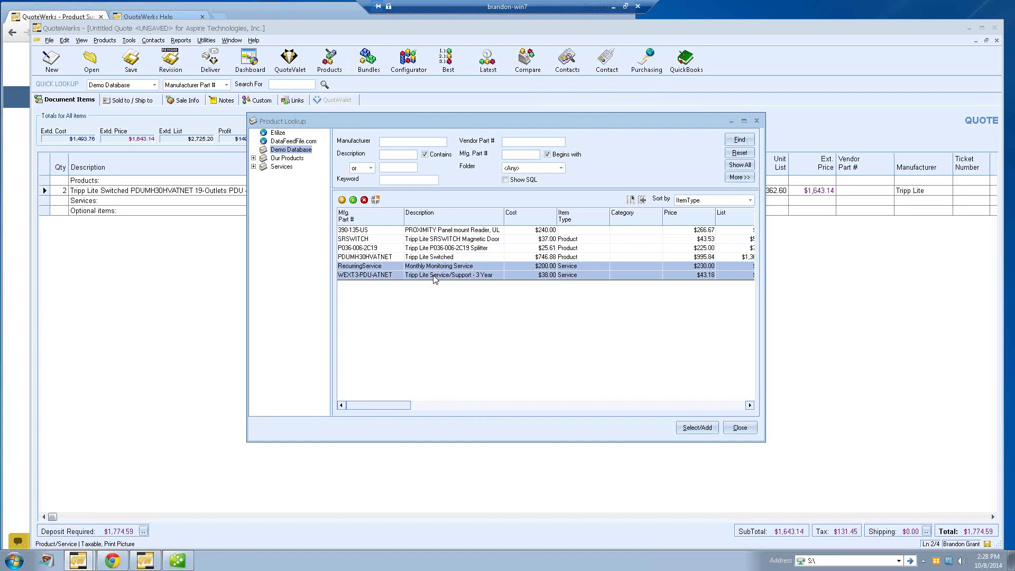
left_click(697, 427)
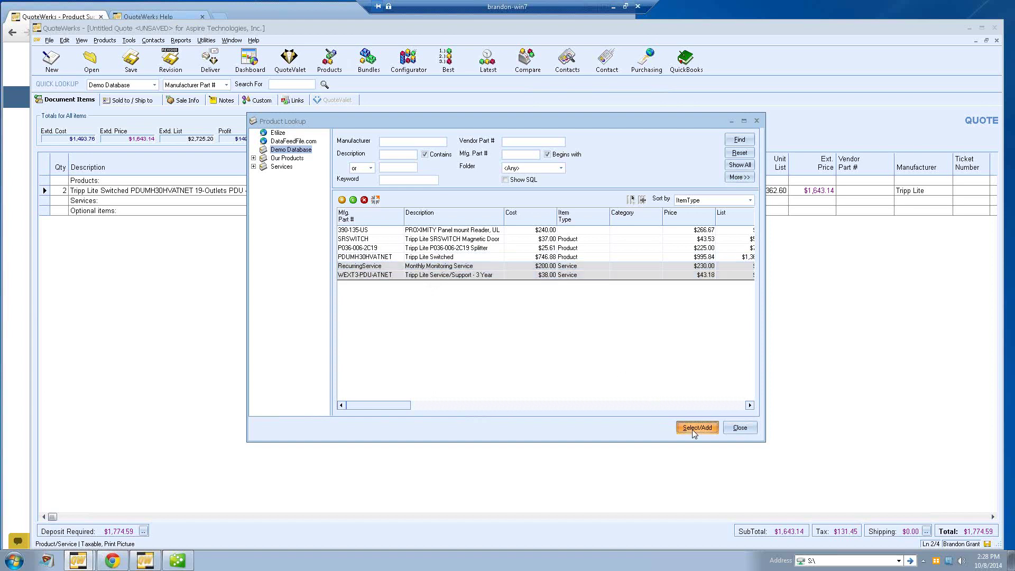
left_click(425, 290)
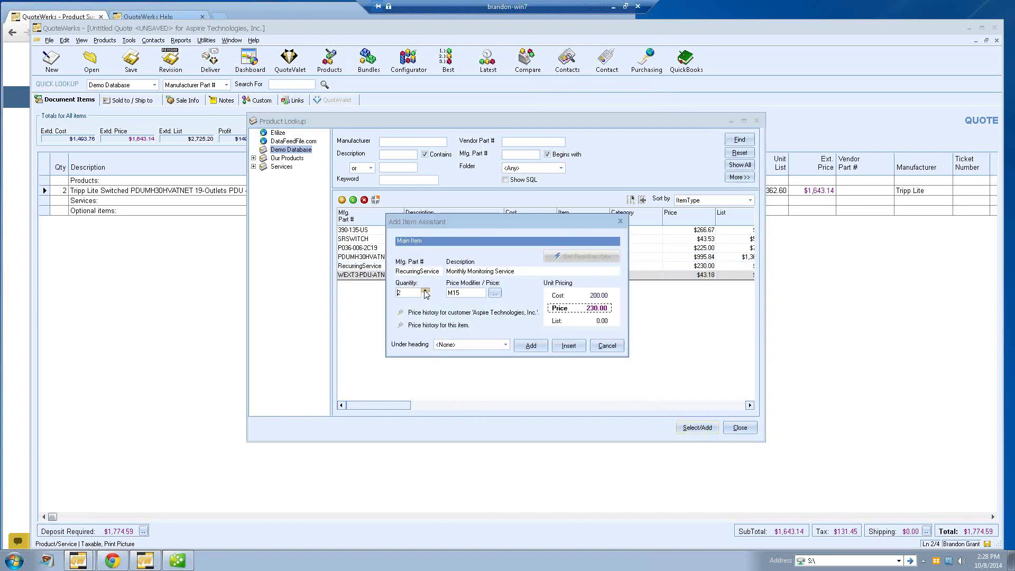
left_click(505, 344)
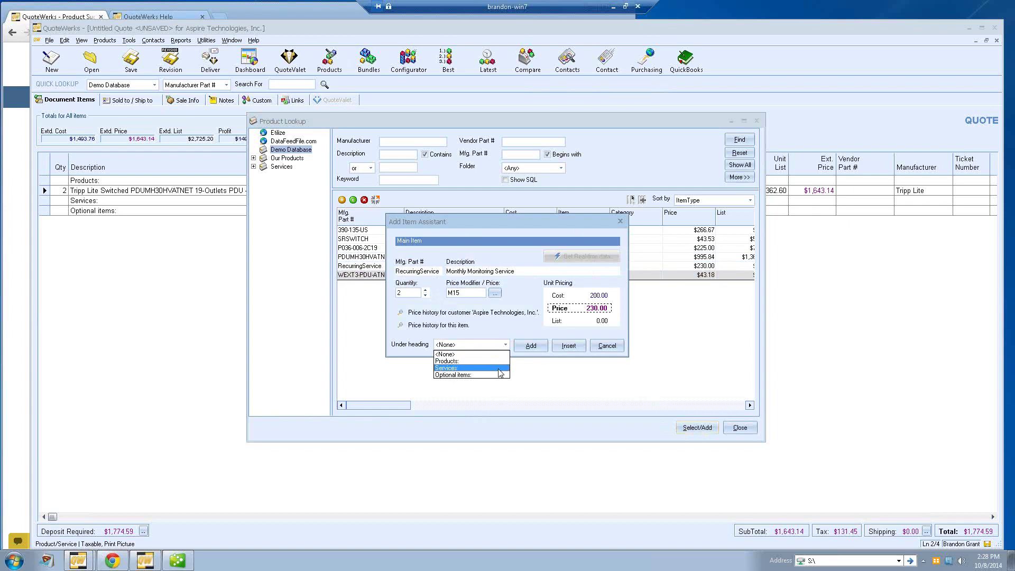
left_click(499, 369)
left_click(531, 345)
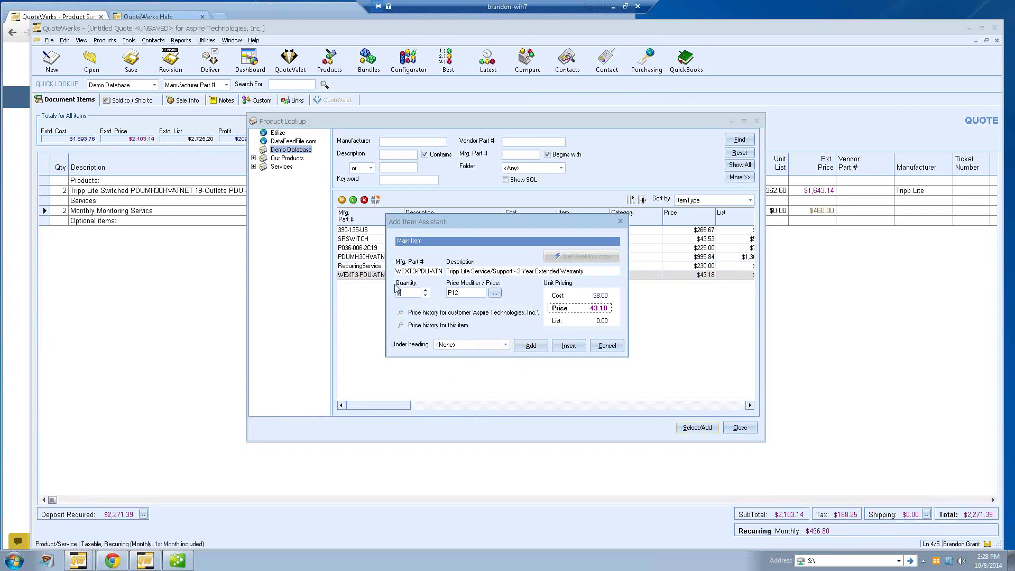
Add the Tripp Lite Service/Support 3 Year Extended Warranty under the Services heading
left_click(503, 346)
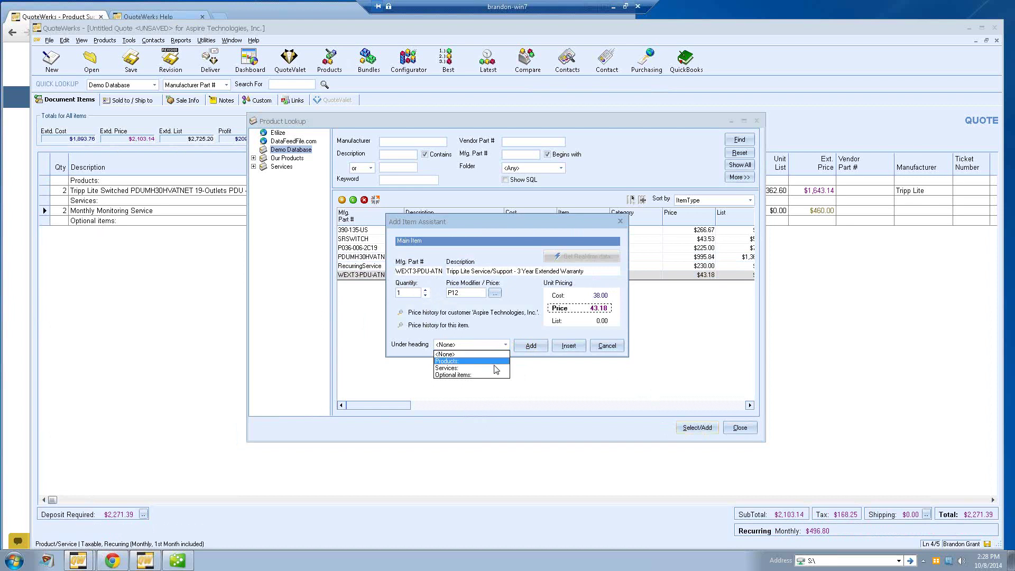
left_click(496, 368)
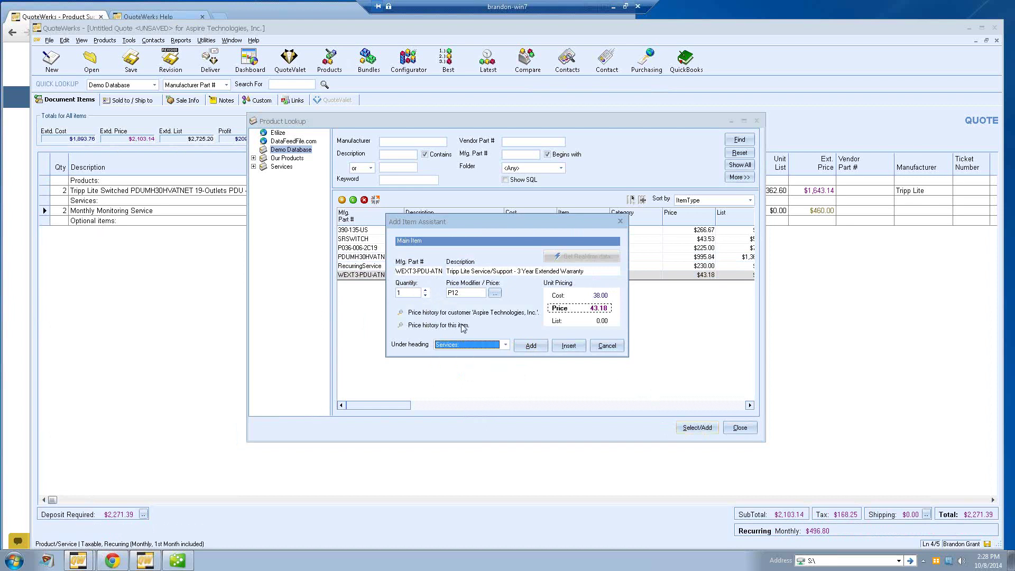
left_click(530, 346)
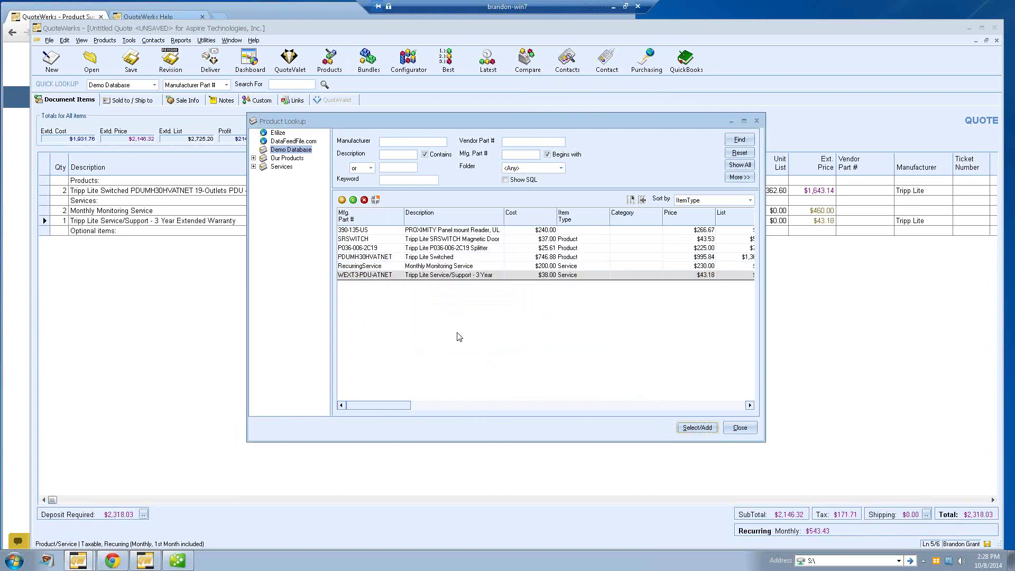
Select 390-135-US, SRSWITCH and P036-006-2C19 for adding, and add the PROXIMITY Panel mount Reader under the Optional items heading
left_click(434, 231)
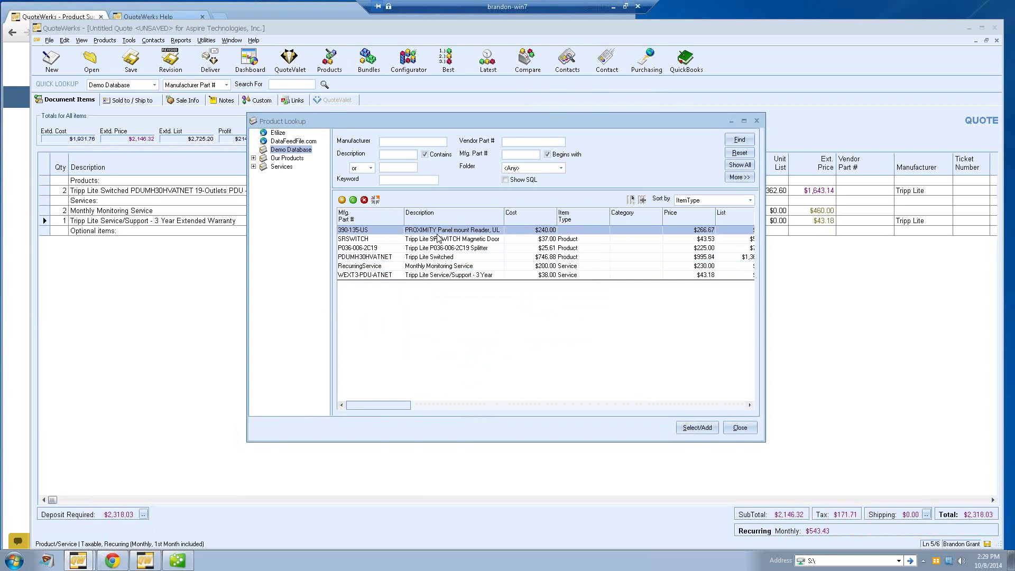
left_click(437, 239, "ctrl")
left_click(442, 248, "ctrl")
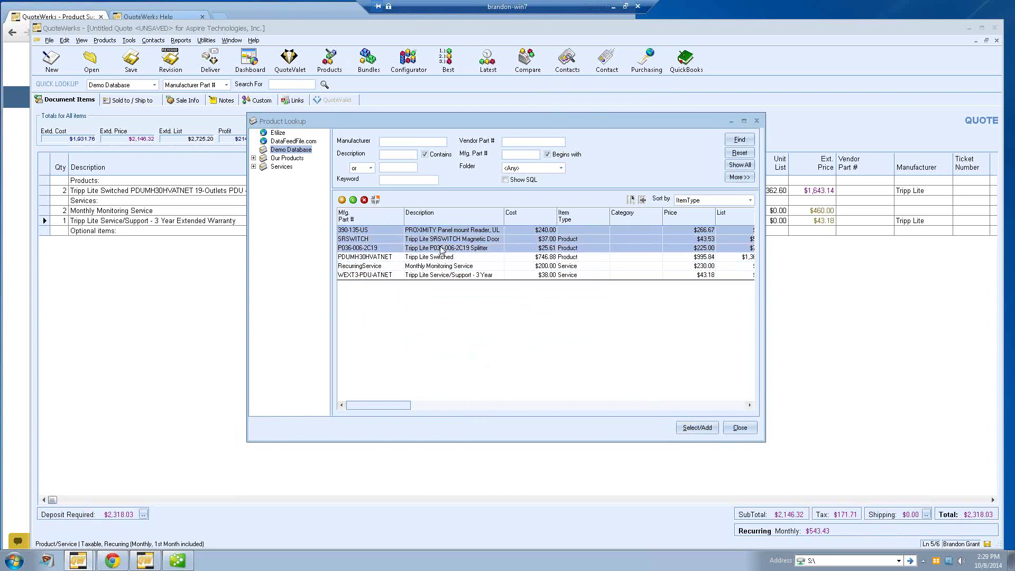
left_click(697, 430)
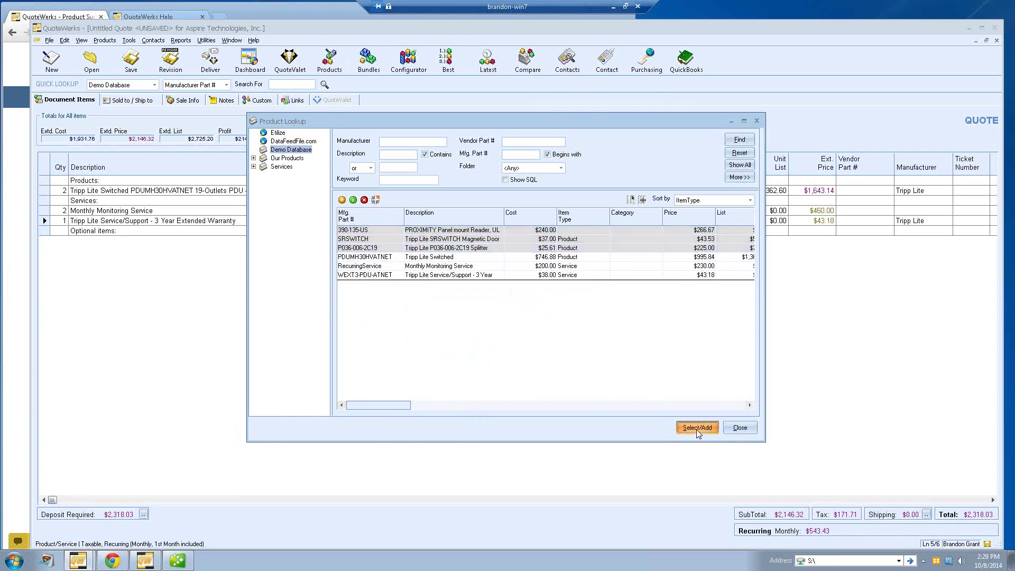
left_click(498, 345)
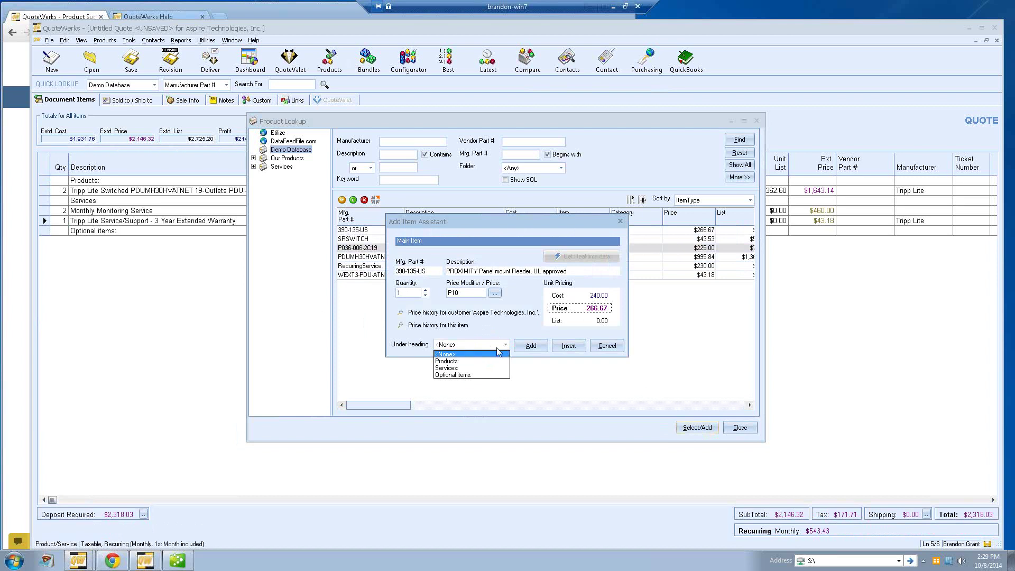
left_click(484, 375)
left_click(524, 350)
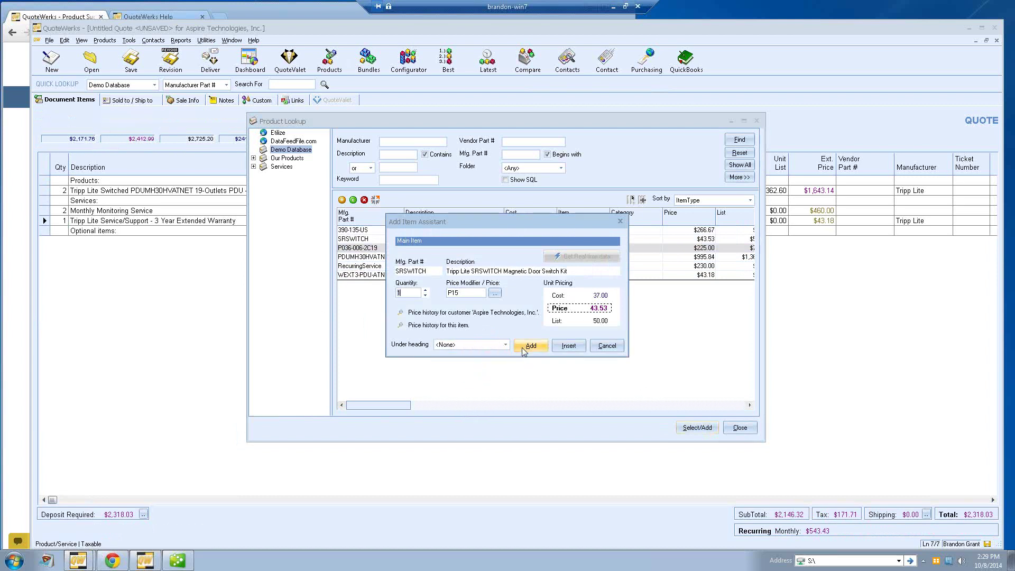
Add the Tripp Lite SRSWITCH Magnetic Door Switch Kit under the Products heading
left_click(499, 346)
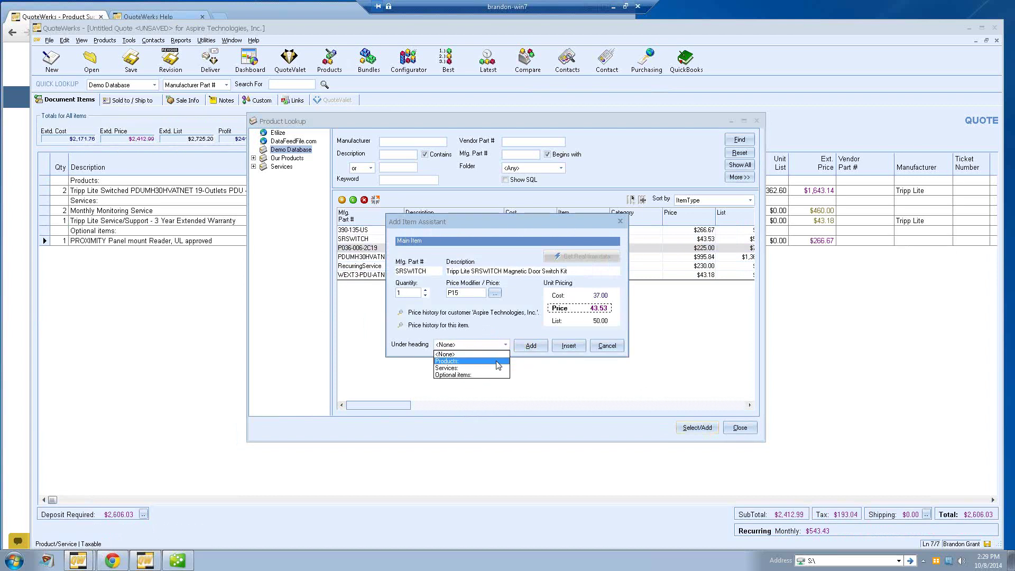
left_click(497, 362)
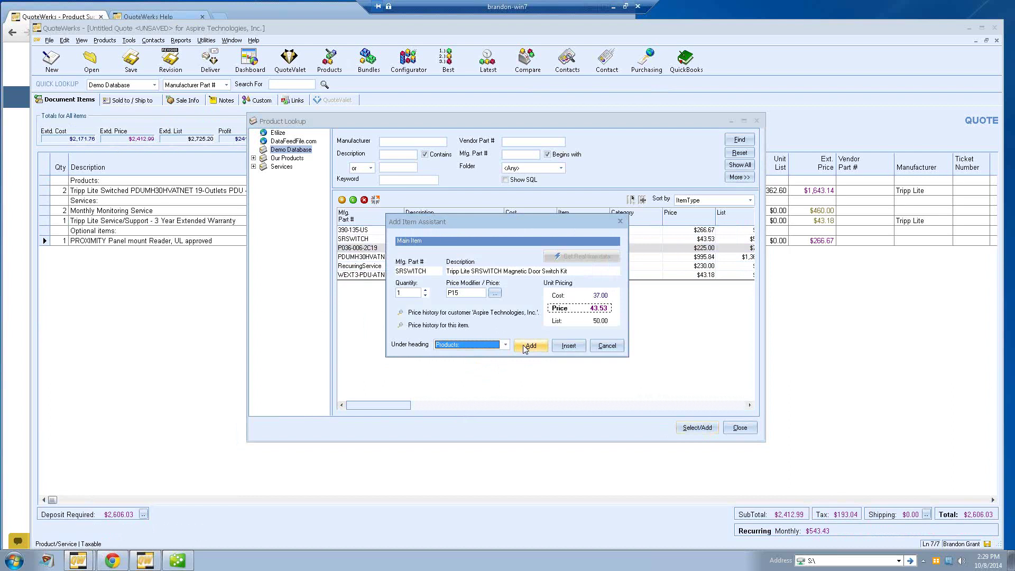
left_click(529, 346)
Add the Tripp Lite P036-006-2C19 Splitter Cable under the Optional items heading and close the product lookup
left_click(500, 345)
left_click(485, 374)
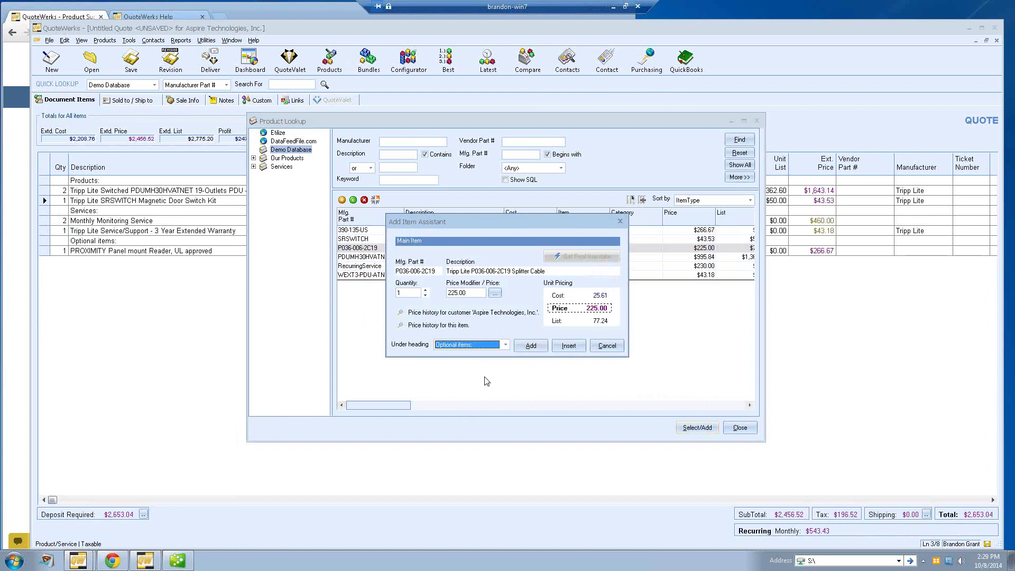
left_click(529, 346)
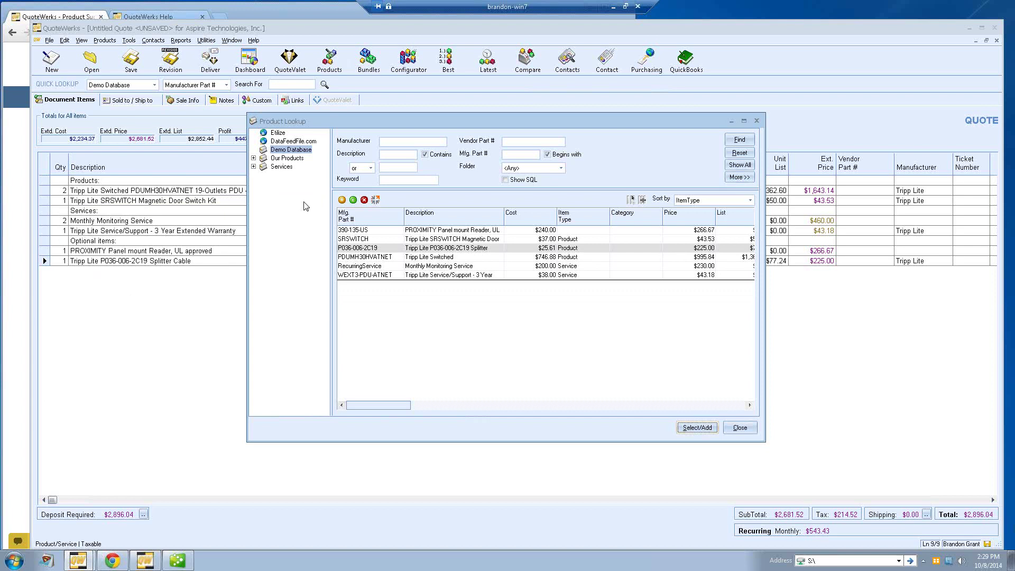
left_click(289, 150)
left_click(742, 427)
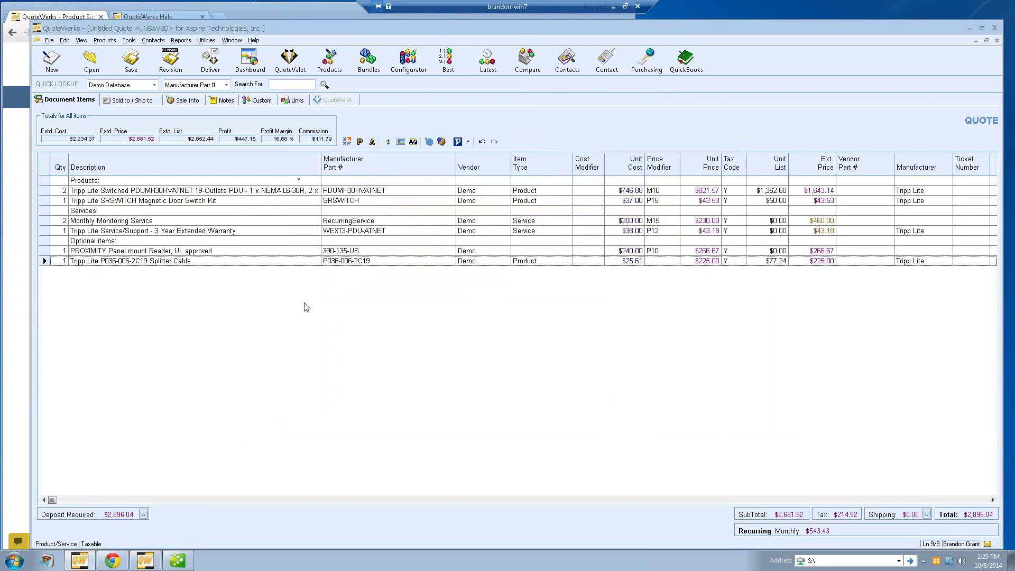
Review the quote's customer addresses, sale info, notes, custom fields and linked resources, and return to the document items
left_click(74, 103)
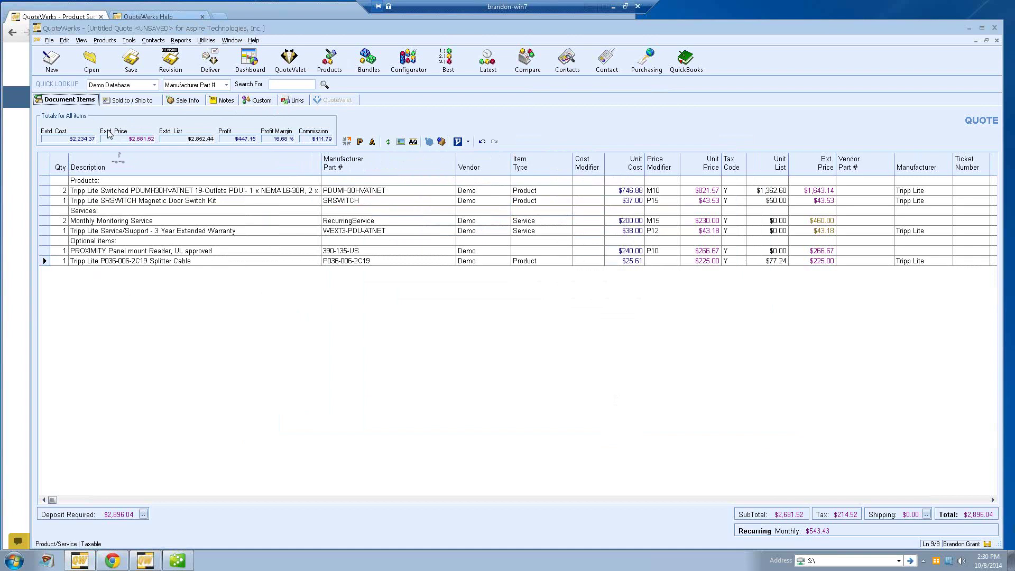
left_click(121, 101)
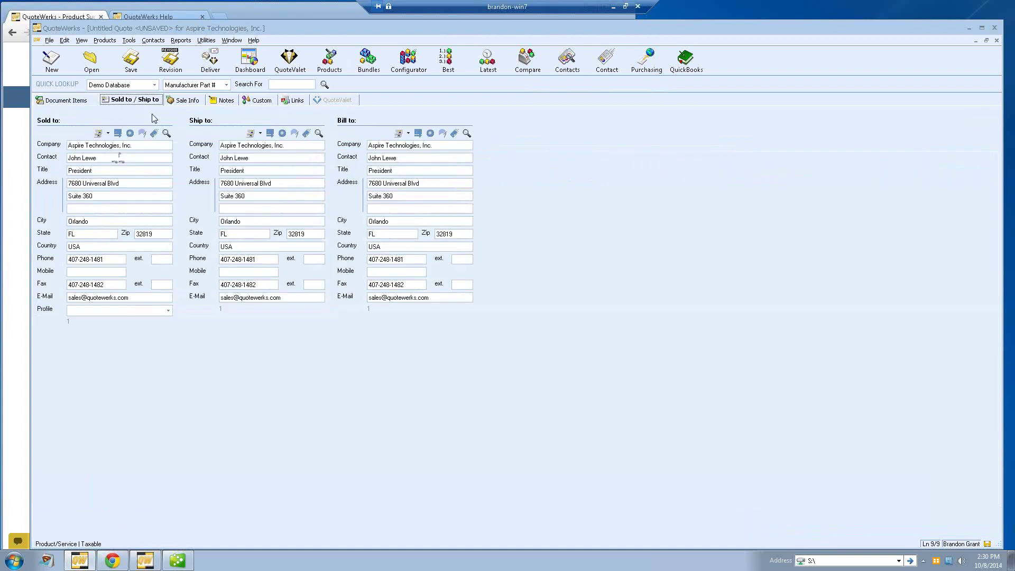
left_click(182, 101)
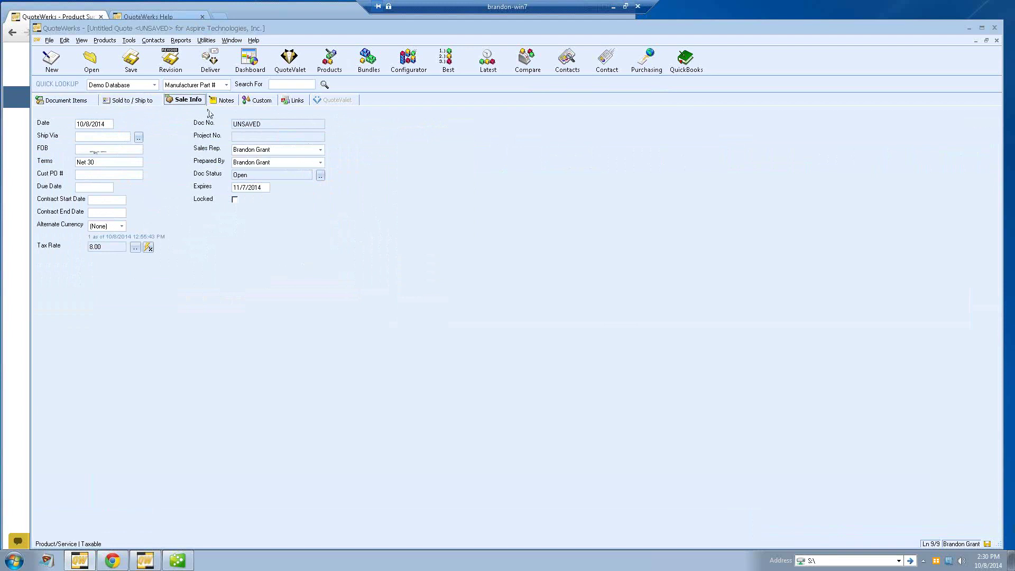
left_click(222, 100)
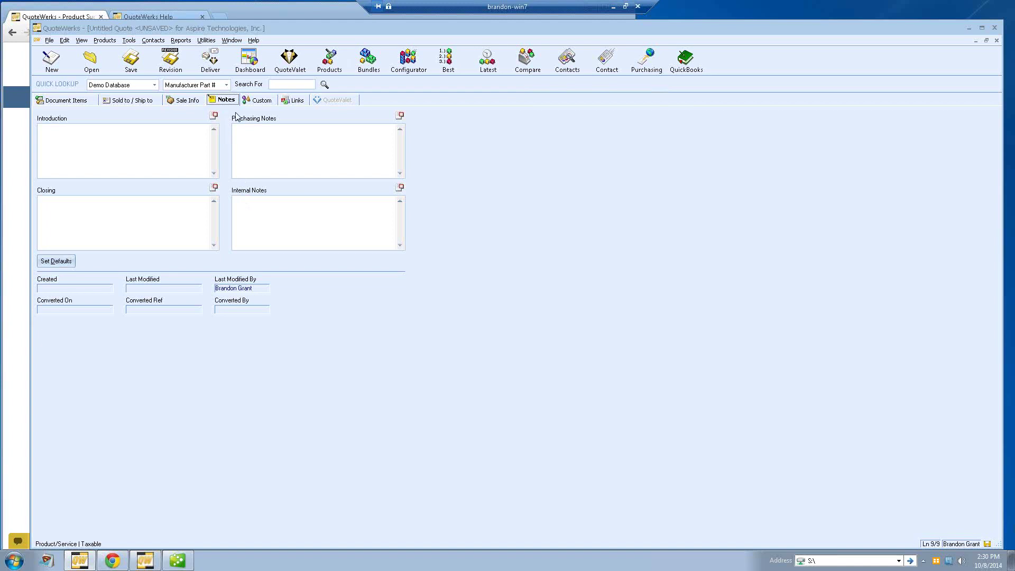
left_click(252, 102)
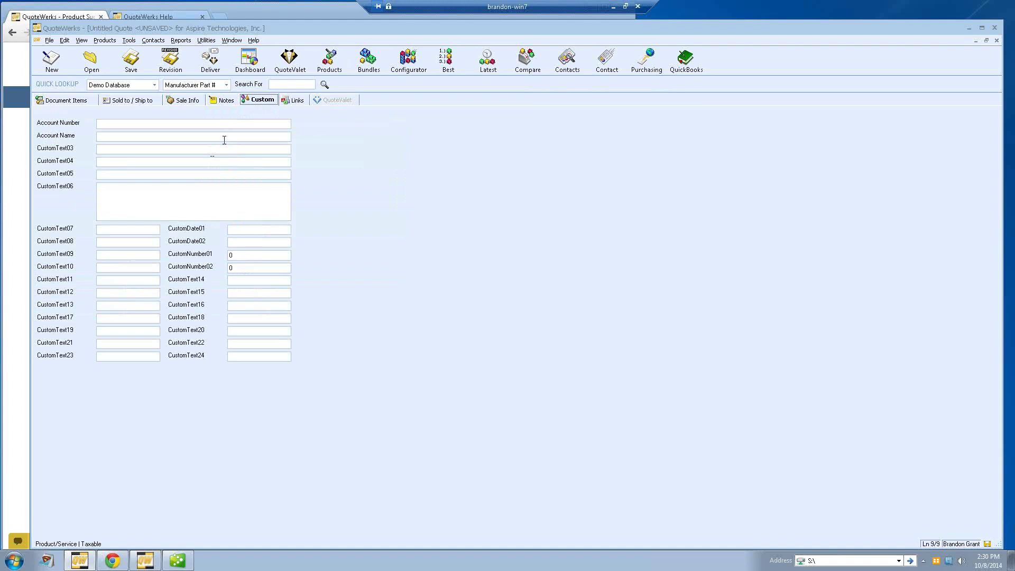
left_click(292, 102)
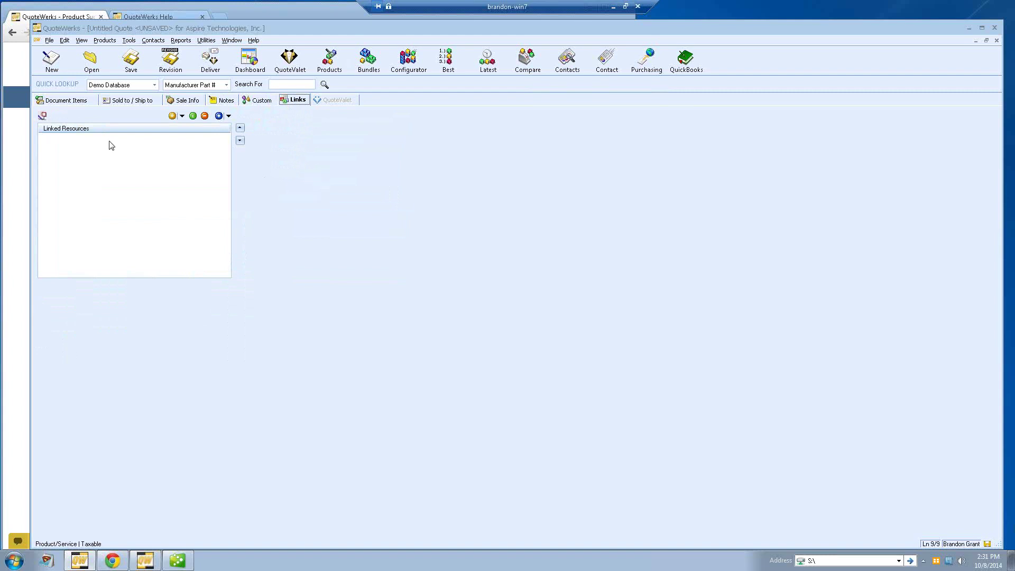
left_click(72, 104)
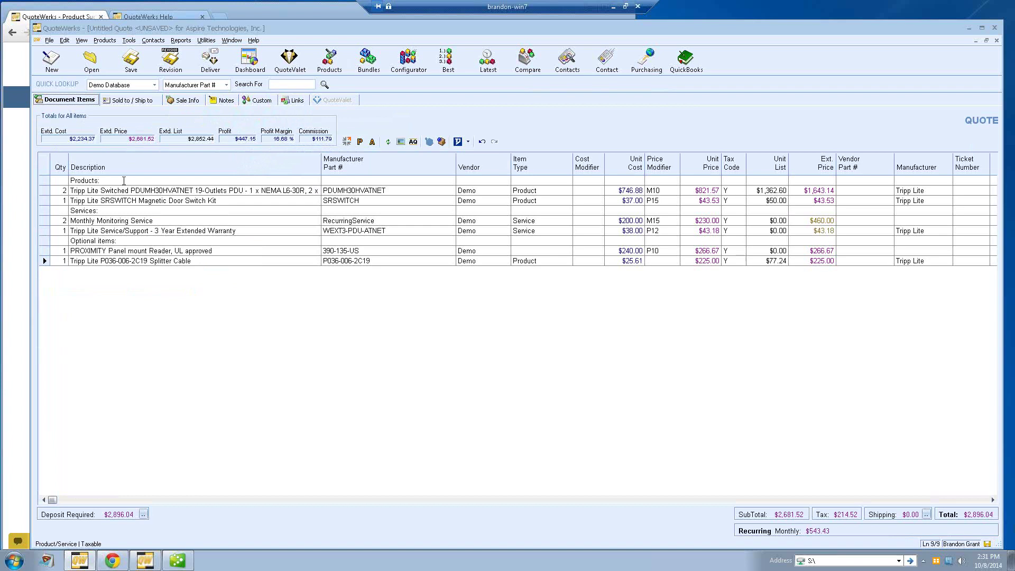
Shorten the description of the PDUMH30HVATNET line to "Tripp Lite Switch"
left_click(124, 181)
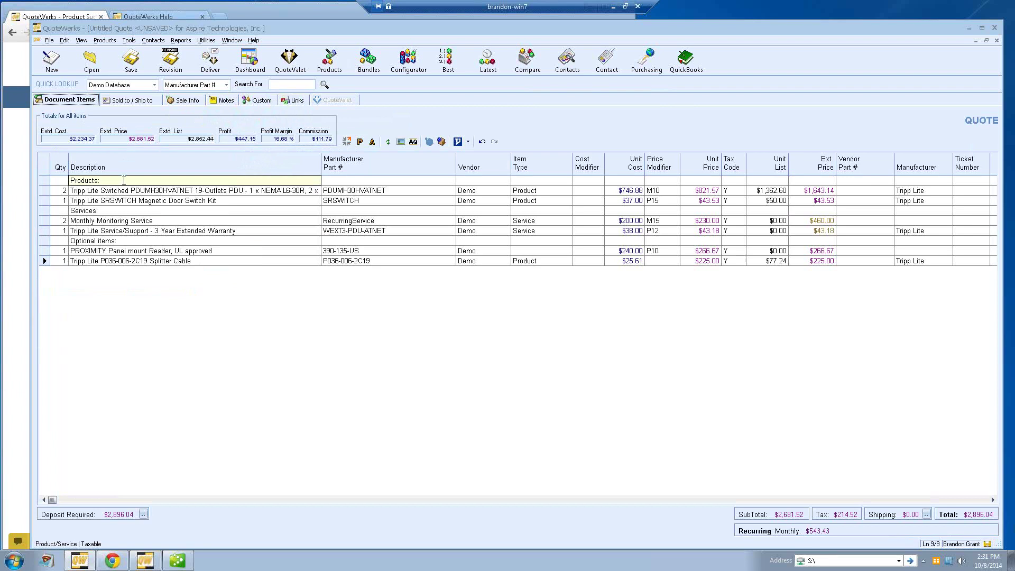
key("Return")
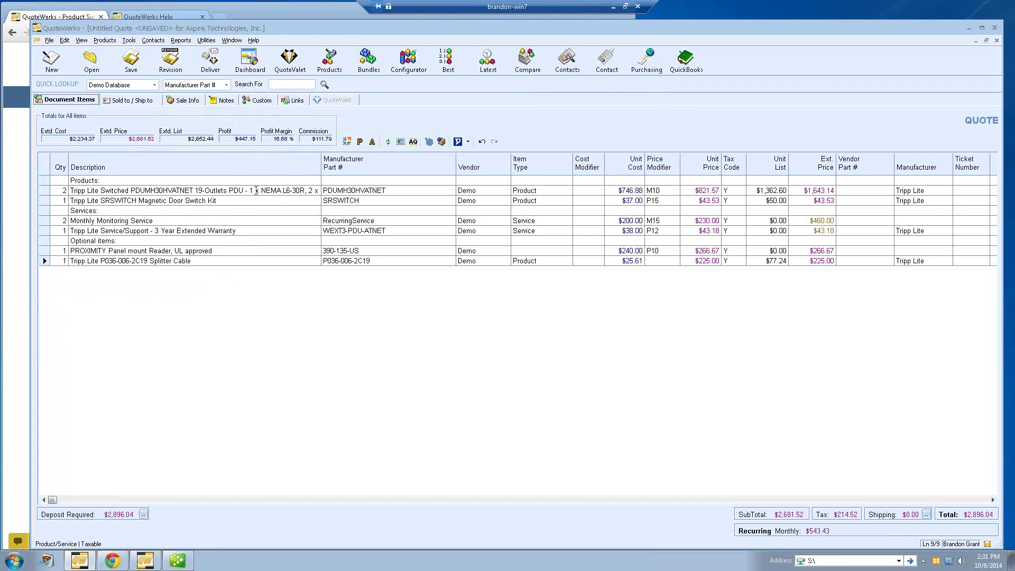
double_click(134, 192)
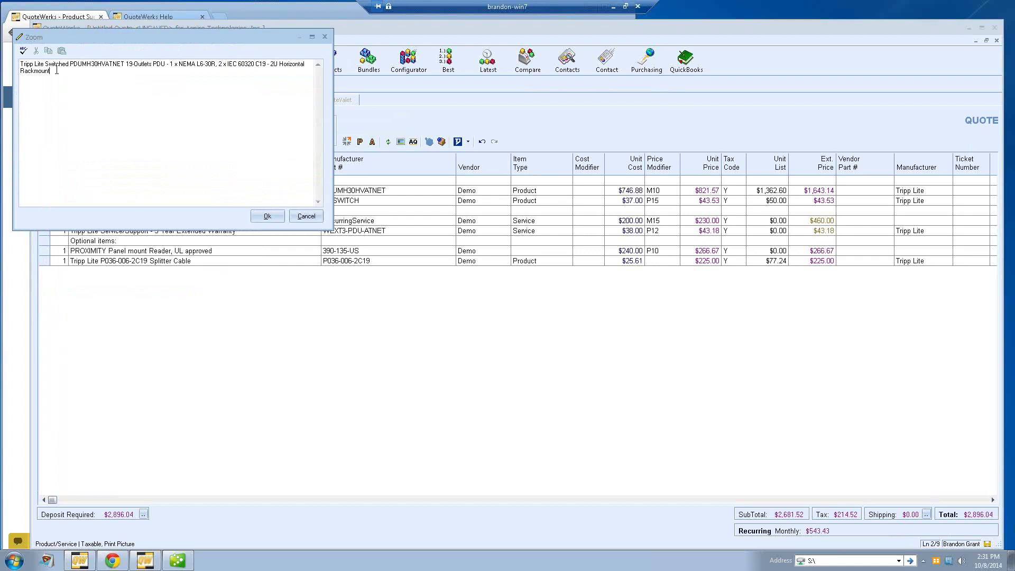
left_click_drag(58, 70, 59, 62)
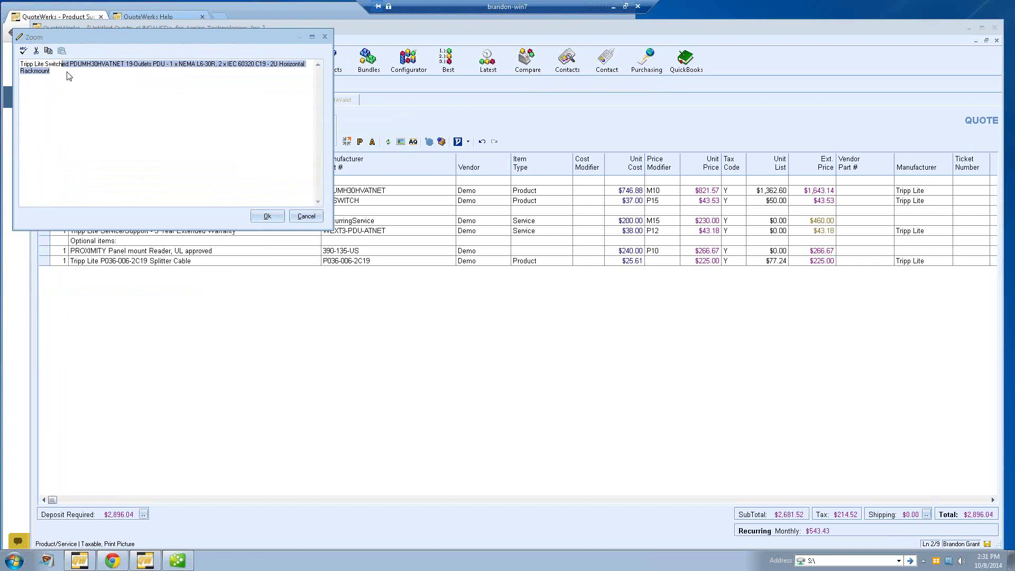
key("BackSpace")
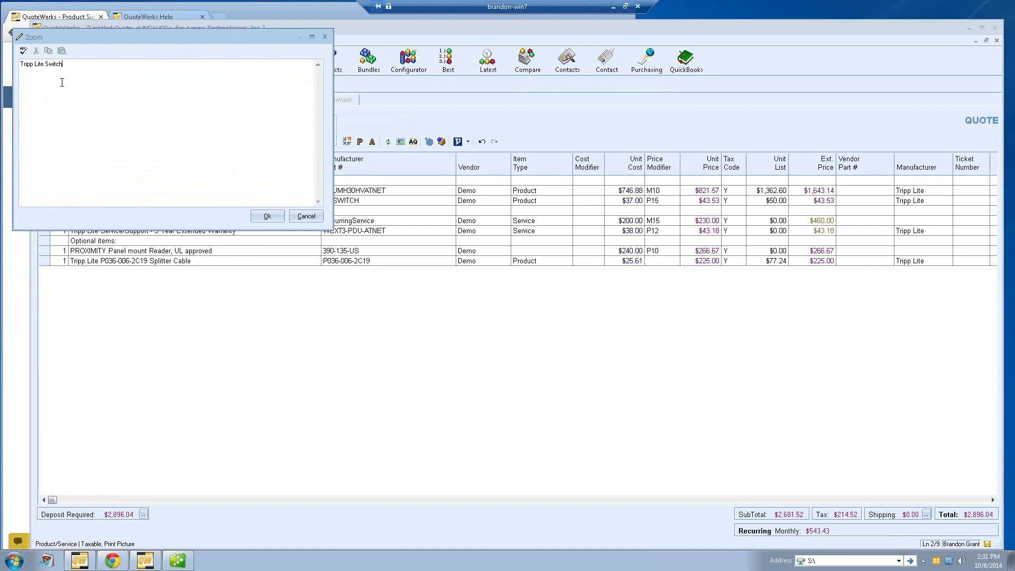
left_click(266, 216)
left_click(123, 202)
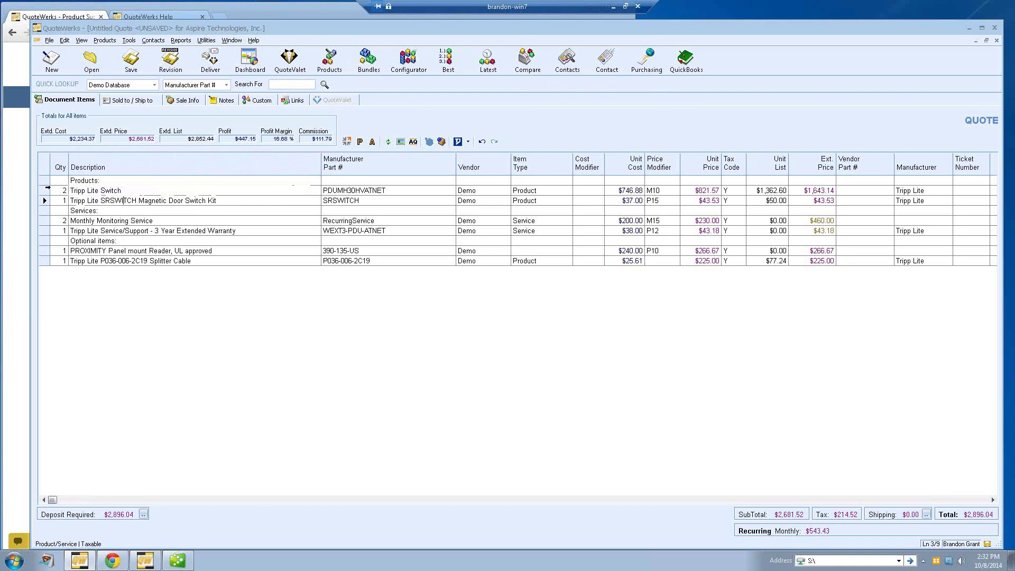
Apply a price modifier of 12 margin points to both items under the Products heading
left_click(45, 188)
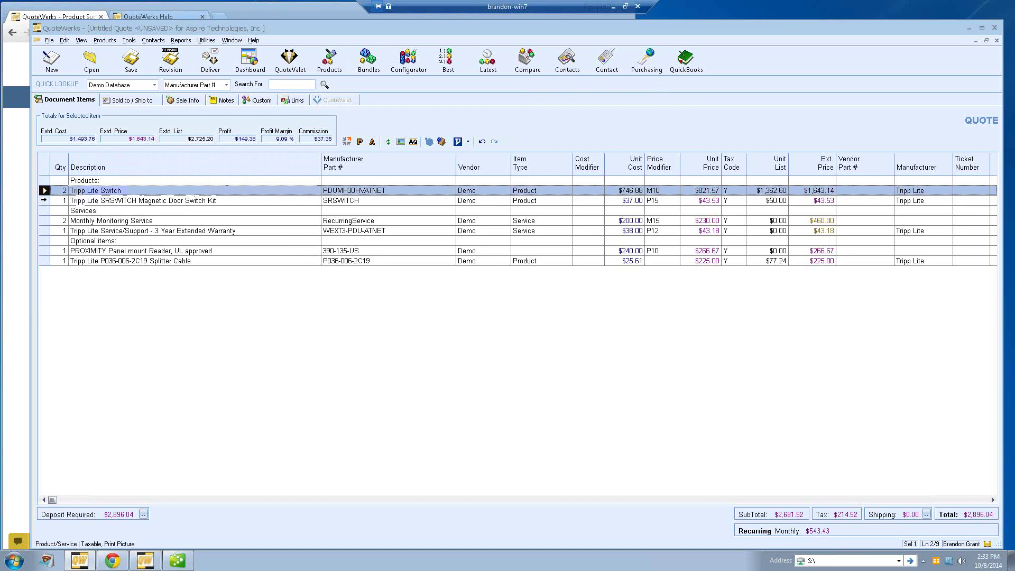
key("shift+Down")
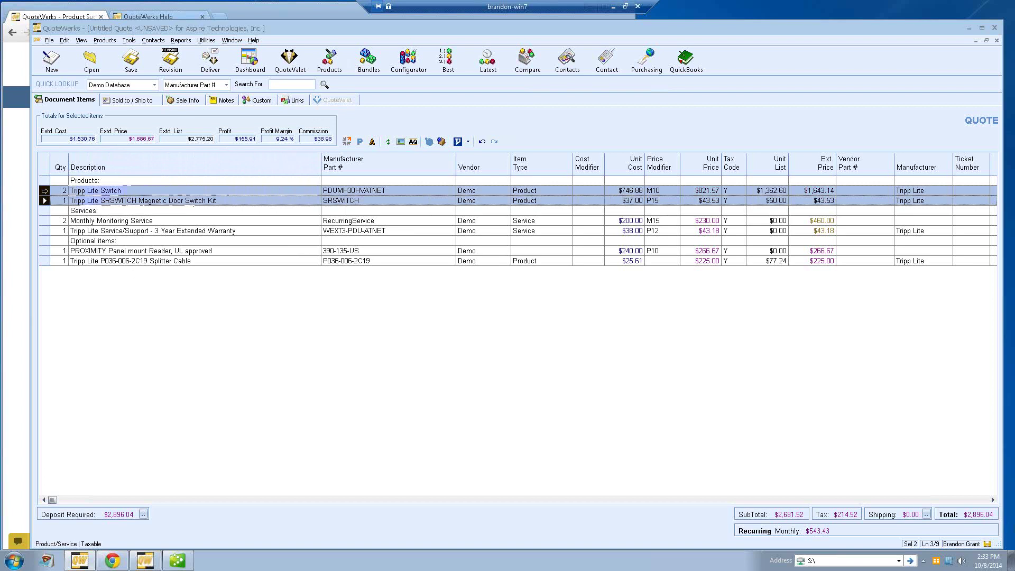
right_click(45, 193)
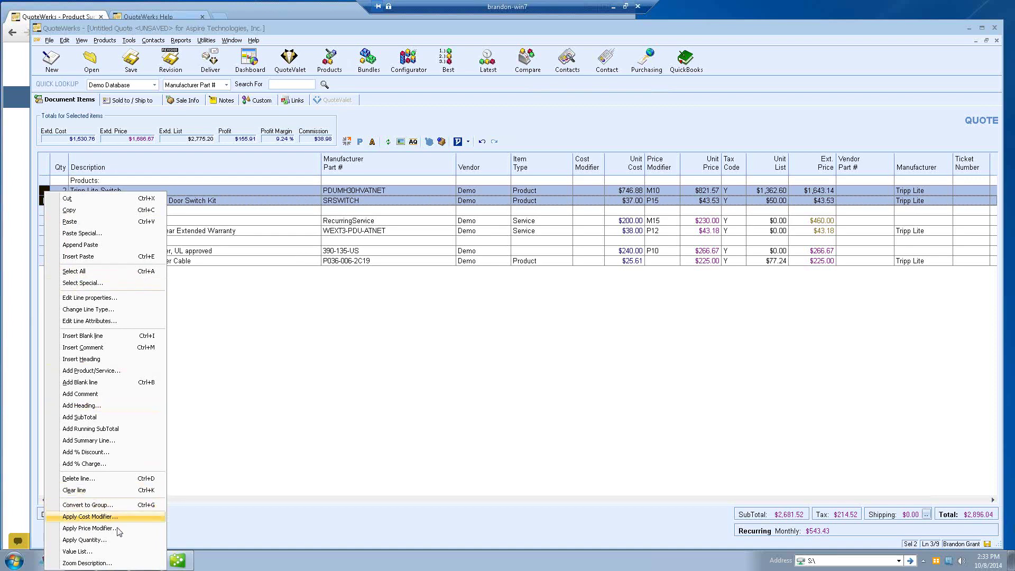
left_click(139, 532)
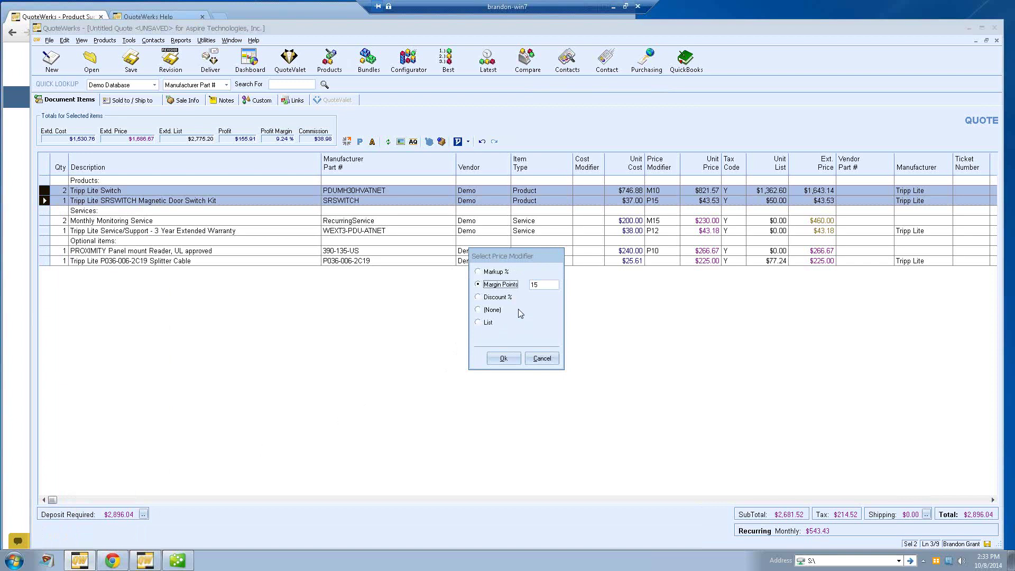
left_click(535, 285)
type("12")
left_click(505, 360)
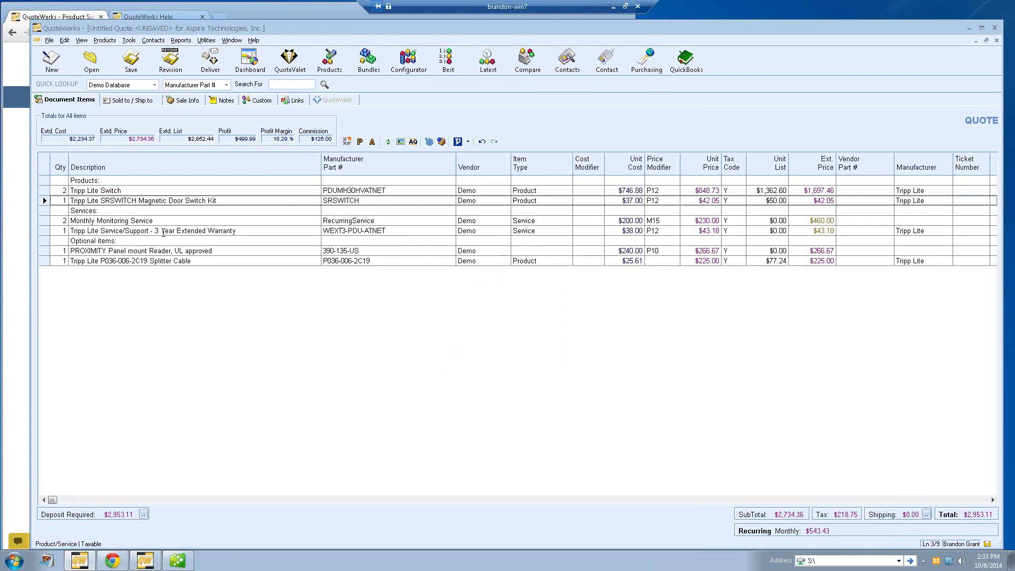
Select both items under the Products heading to check their combined totals and profit margin
left_click(45, 200)
left_click(46, 191, "shift")
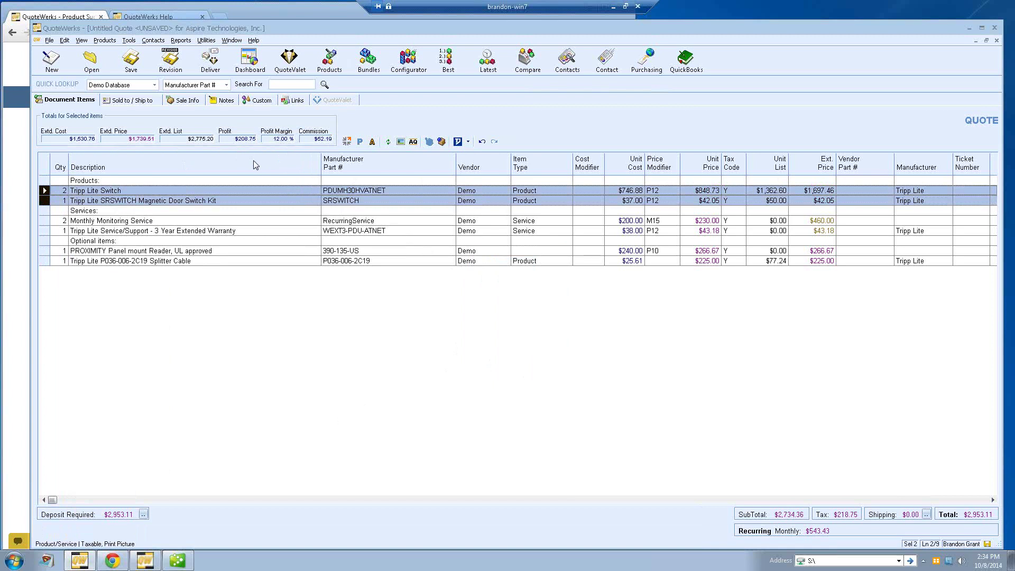
left_click(269, 200)
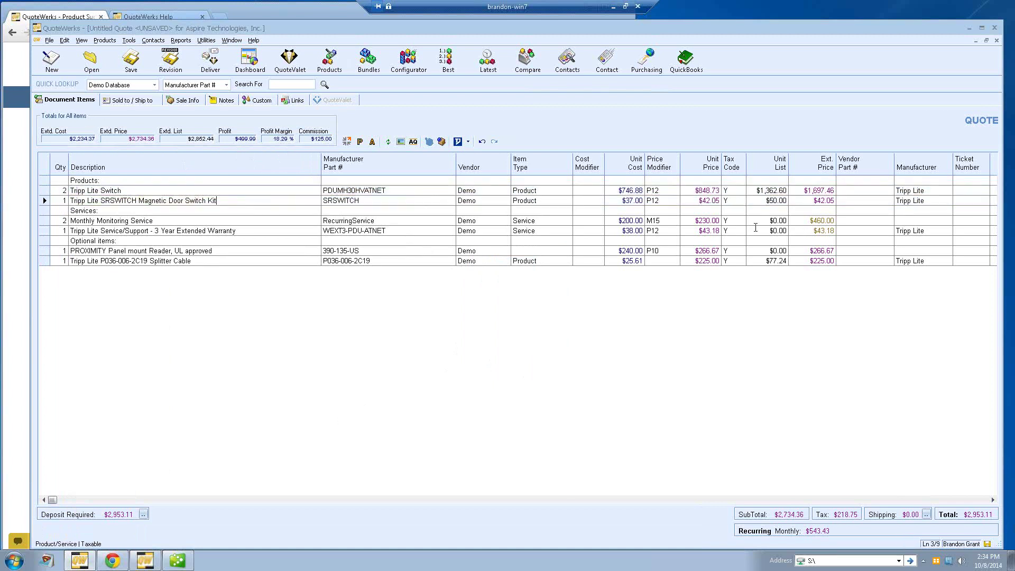
Set the unit price of the SRSWITCH Magnetic Door Switch Kit to 45.00
left_click(698, 200)
left_click_drag(724, 201, 701, 202)
type("45.00")
key("Tab")
left_click(117, 200)
Move the PROXIMITY Panel mount Reader line from Optional items to Products, directly above the SRSWITCH kit, and select it
left_click(43, 251)
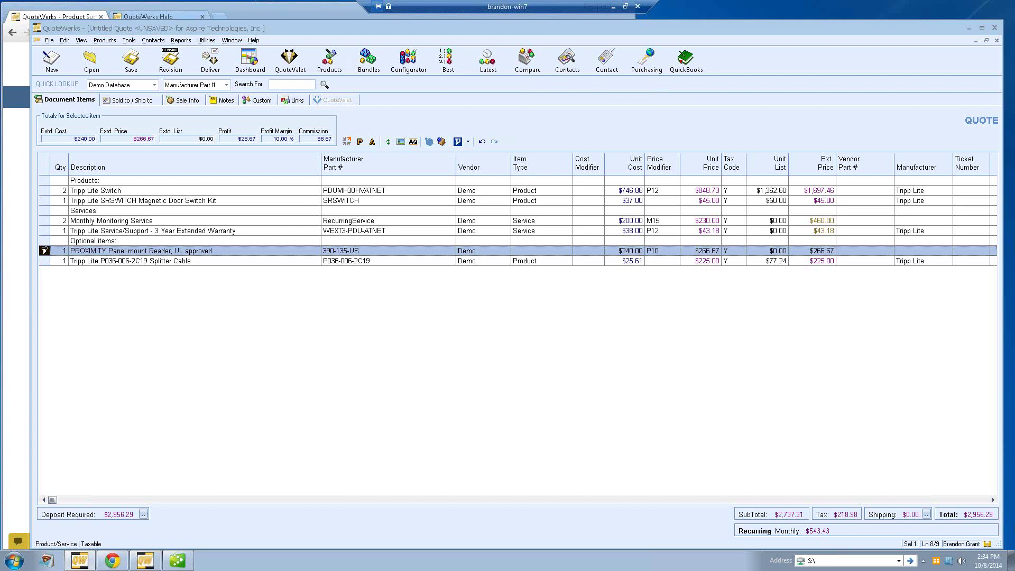
right_click(45, 250)
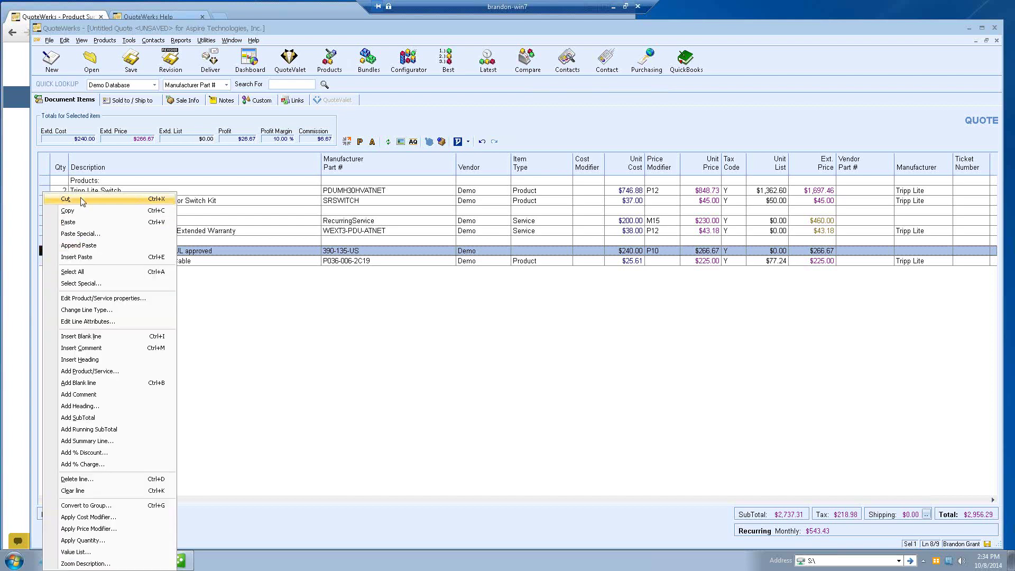
left_click(122, 154)
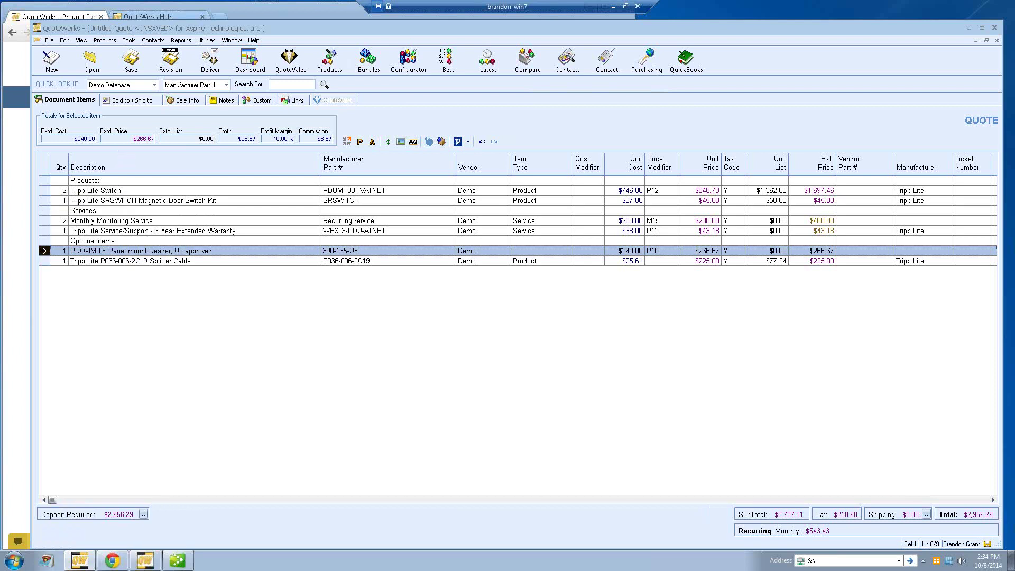
left_click_drag(45, 251, 45, 205)
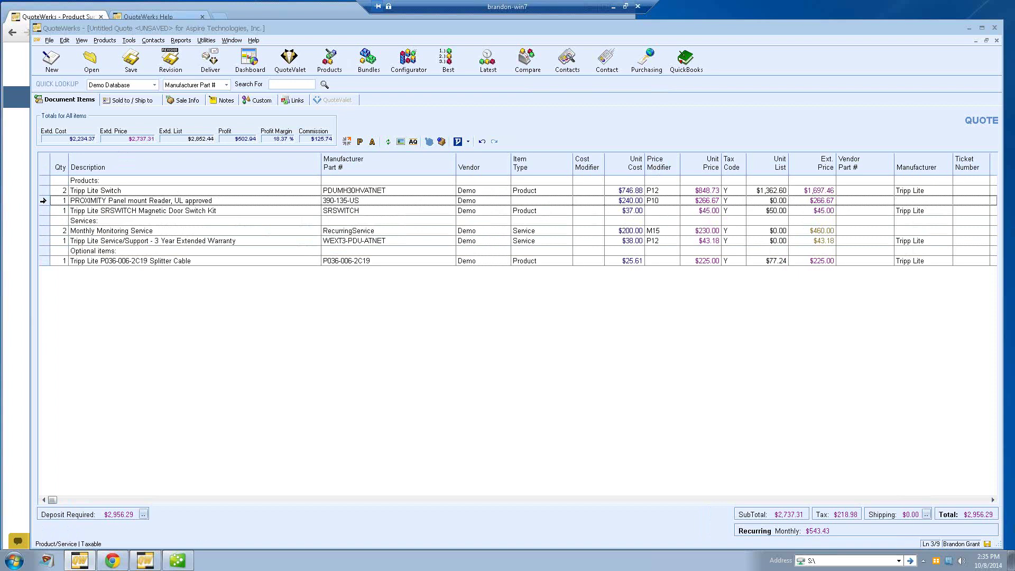
left_click(44, 201)
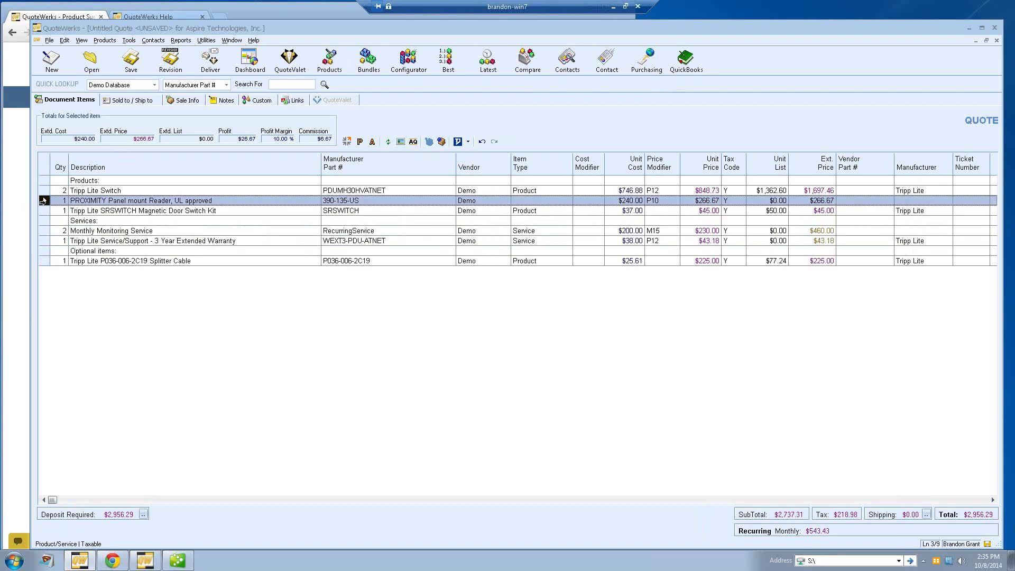
Move the PROXIMITY Panel mount Reader line back under the Optional items heading, directly above the Splitter Cable
left_click_drag(44, 200, 43, 259)
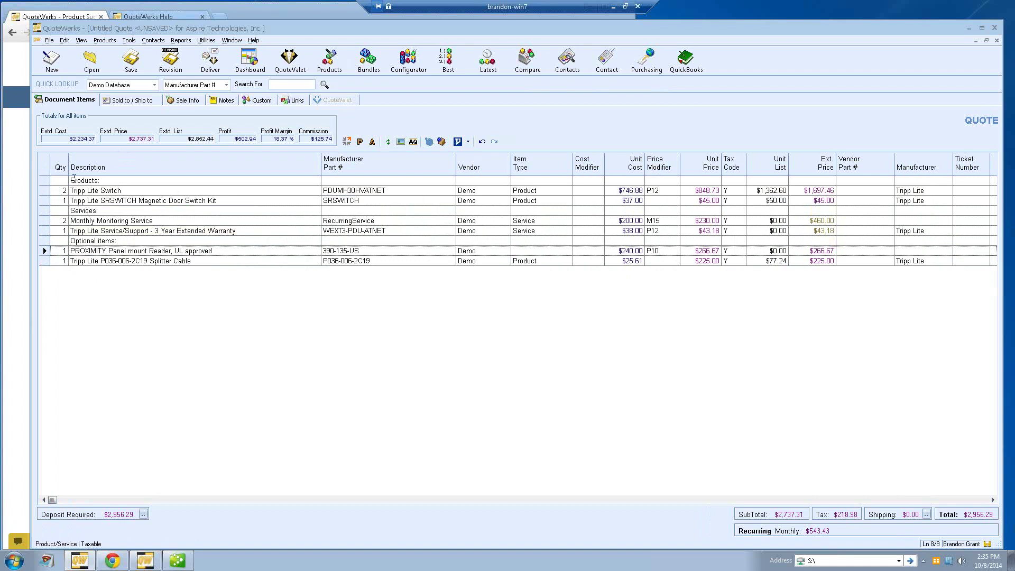
right_click(46, 191)
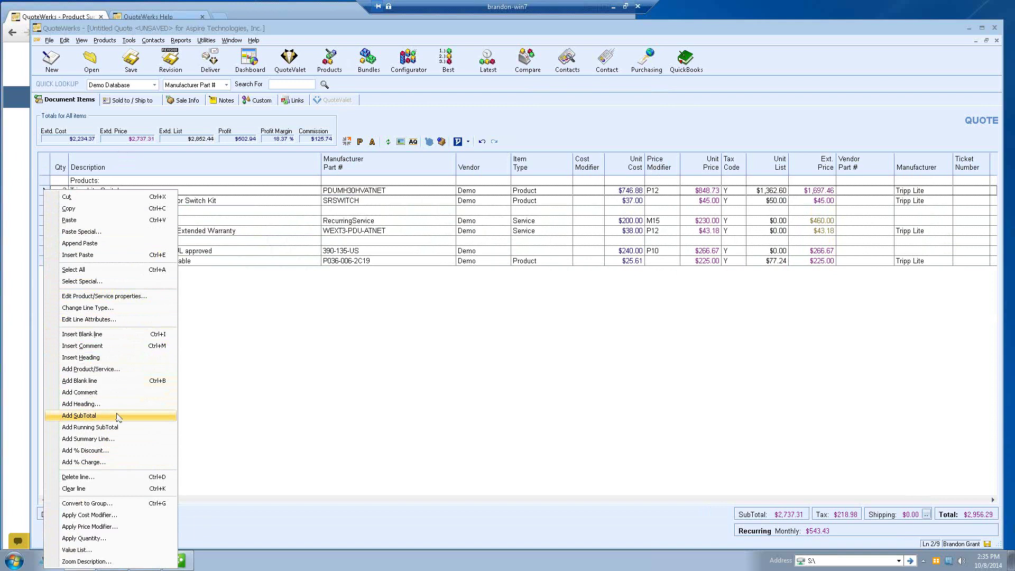
left_click(243, 299)
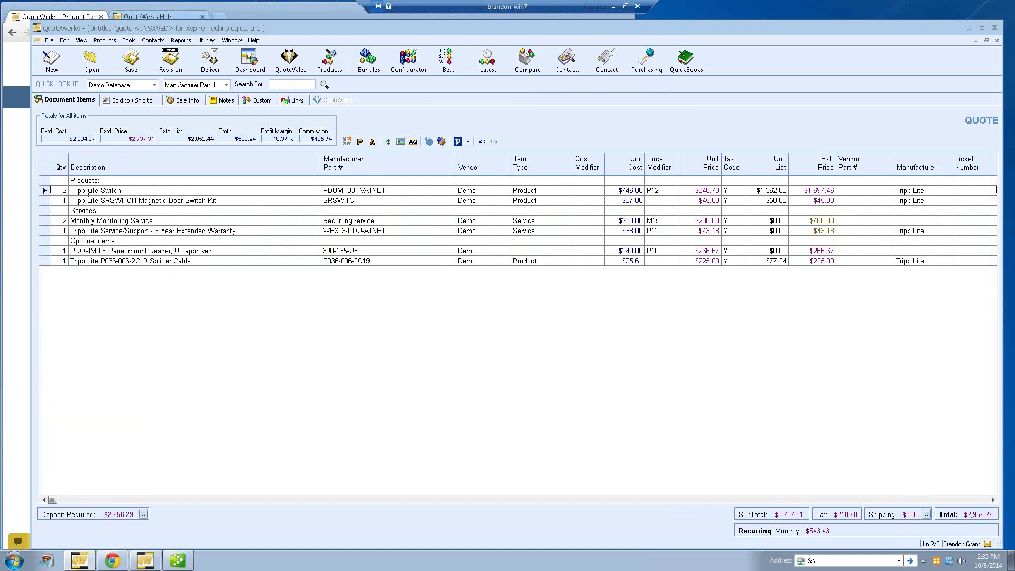
Add a subtotal line after the SRSWITCH Magnetic Door Switch Kit and label it "Products Total"
left_click(45, 200)
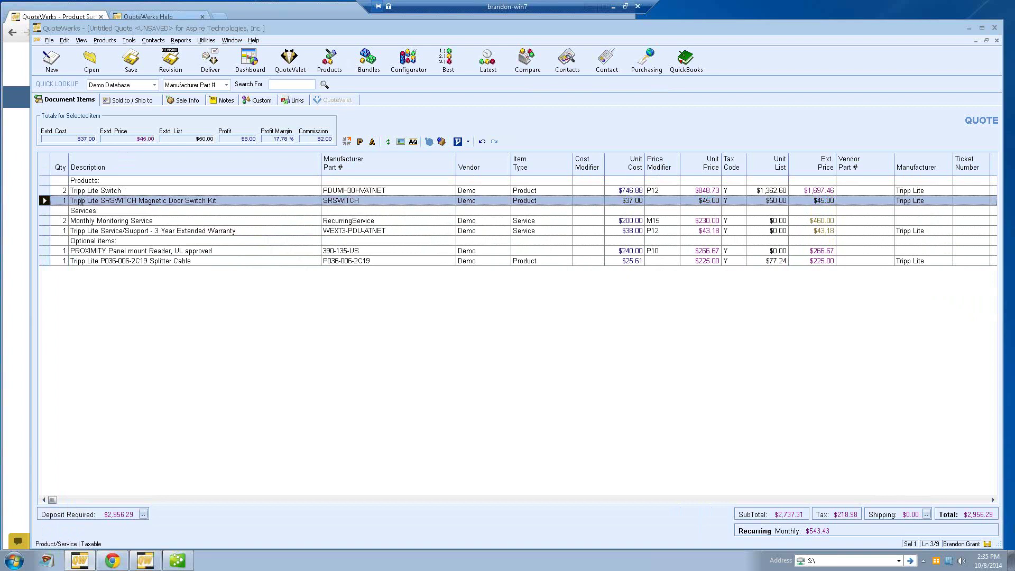
right_click(44, 200)
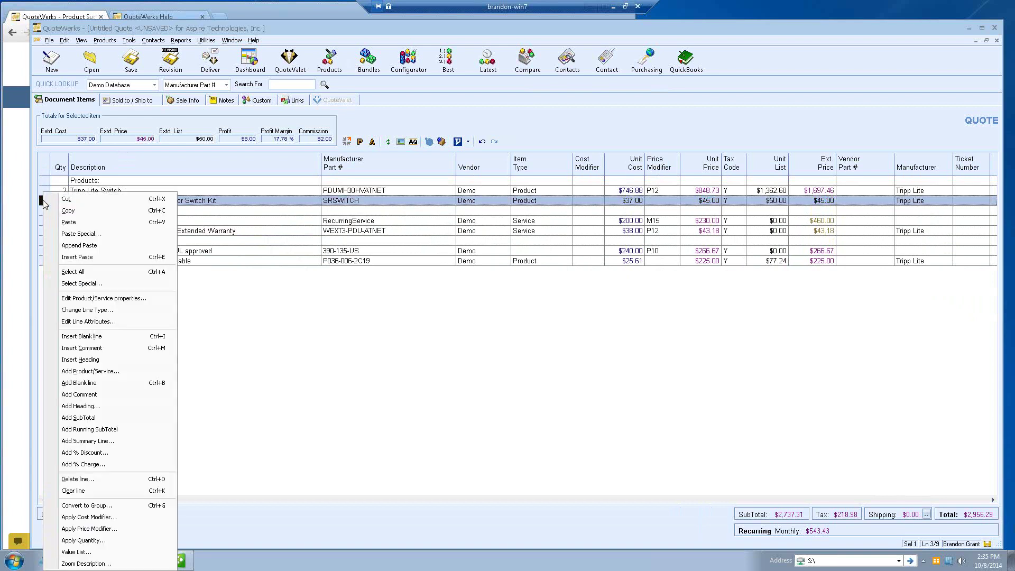
left_click(101, 418)
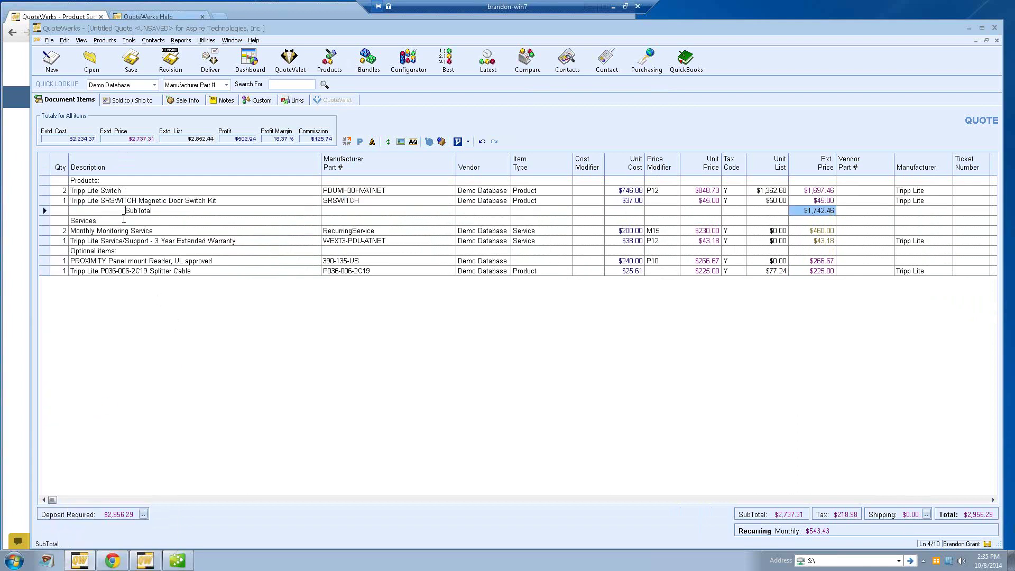
type("Products")
key("Delete")
key("Delete")
left_click(111, 219)
left_click(43, 211)
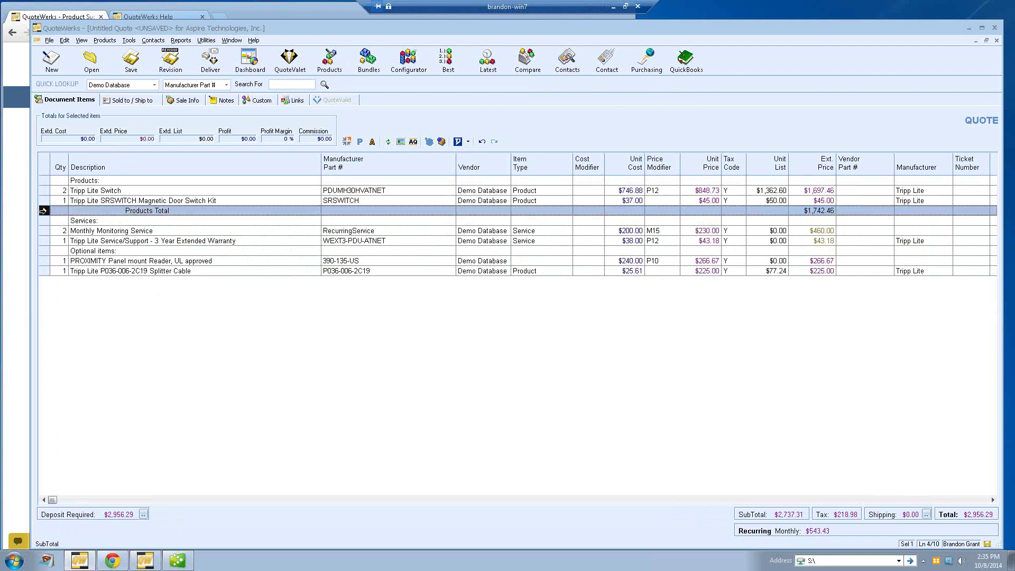
Add a subtotal line after the 3 Year Extended Warranty and label it "Services Total"
left_click(45, 240)
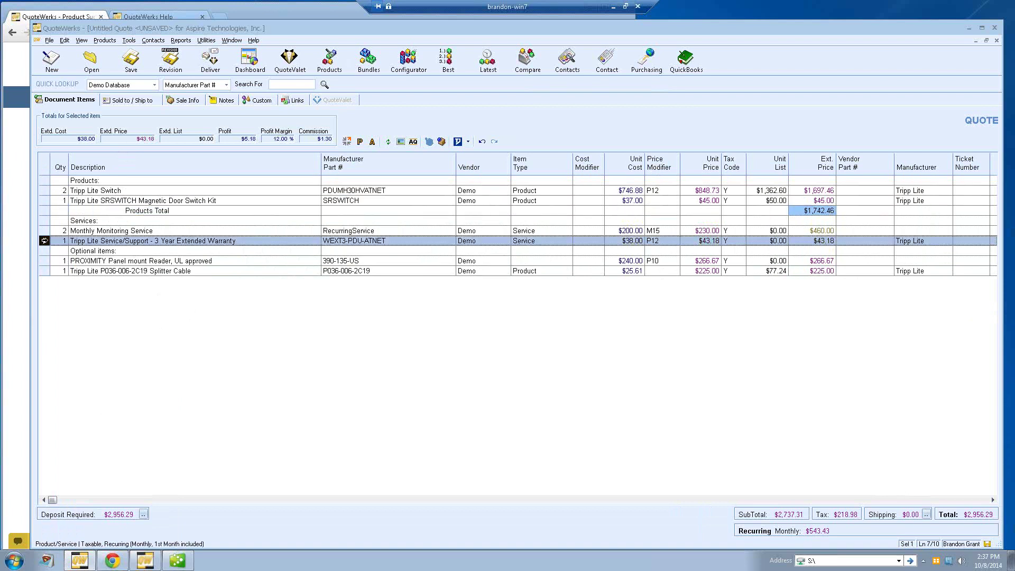
right_click(45, 240)
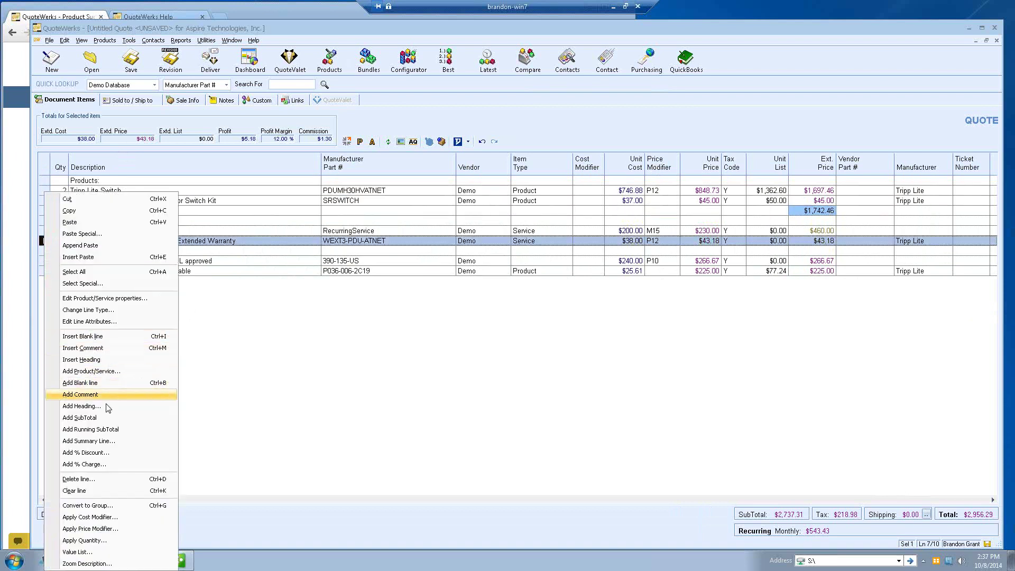
left_click(142, 421)
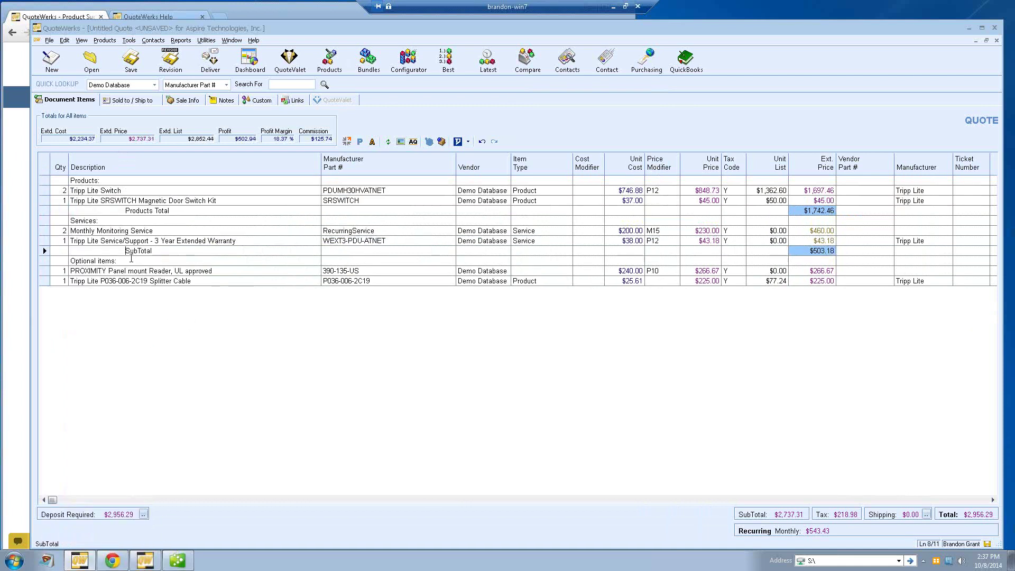
type("Services")
key("Delete")
key("Delete")
key("Delete")
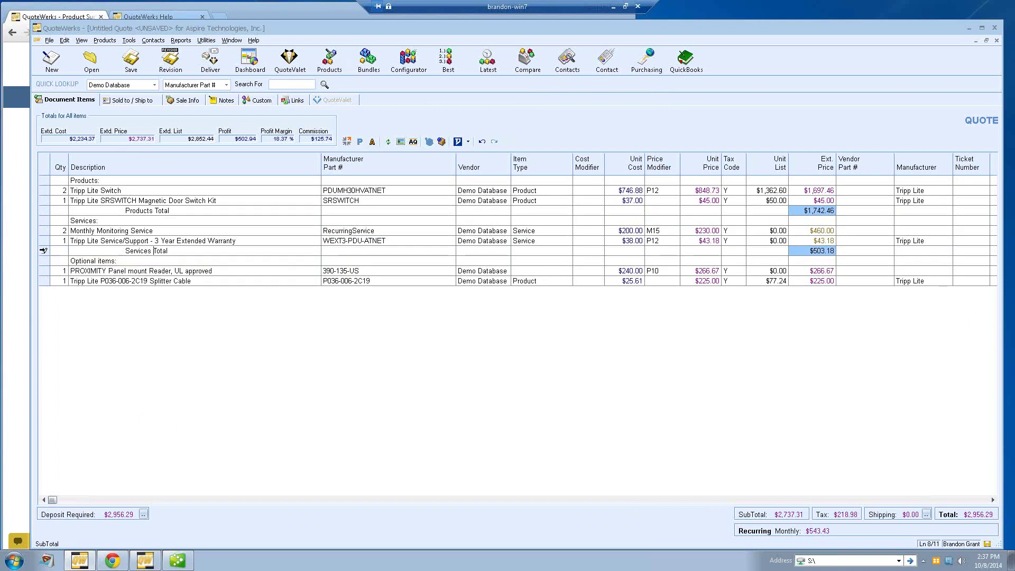
Delete the Products Total and Services Total lines together
left_click(43, 251)
left_click(45, 210, "ctrl")
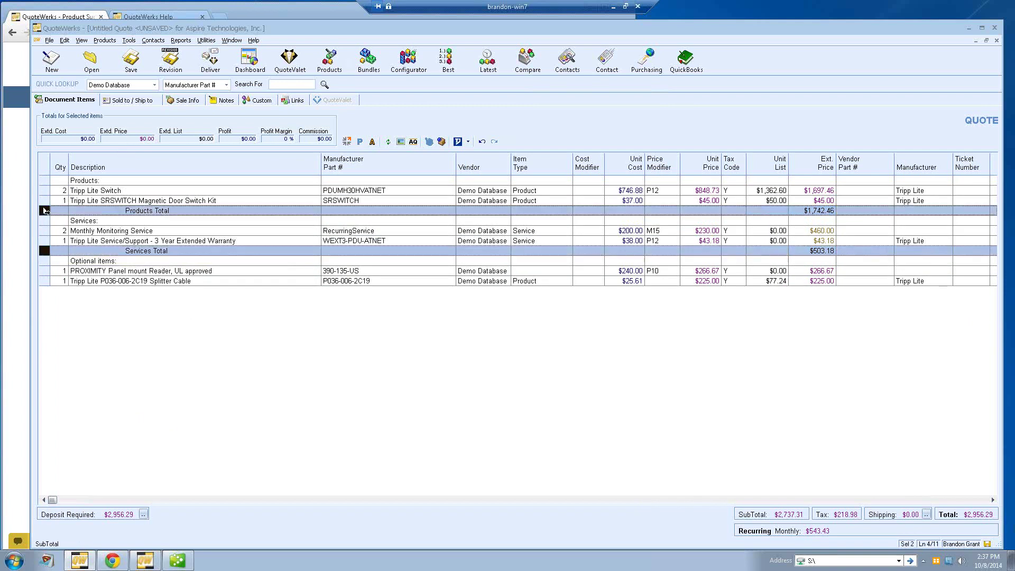
key("Delete")
key("Return")
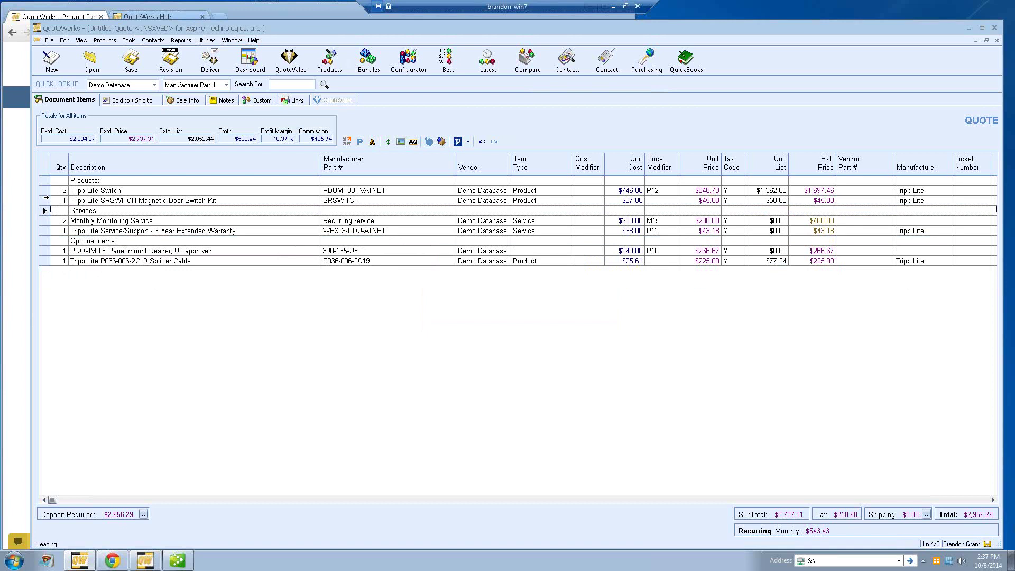
Set the line attributes of both items under the Optional items heading to optional and selected
left_click(45, 189)
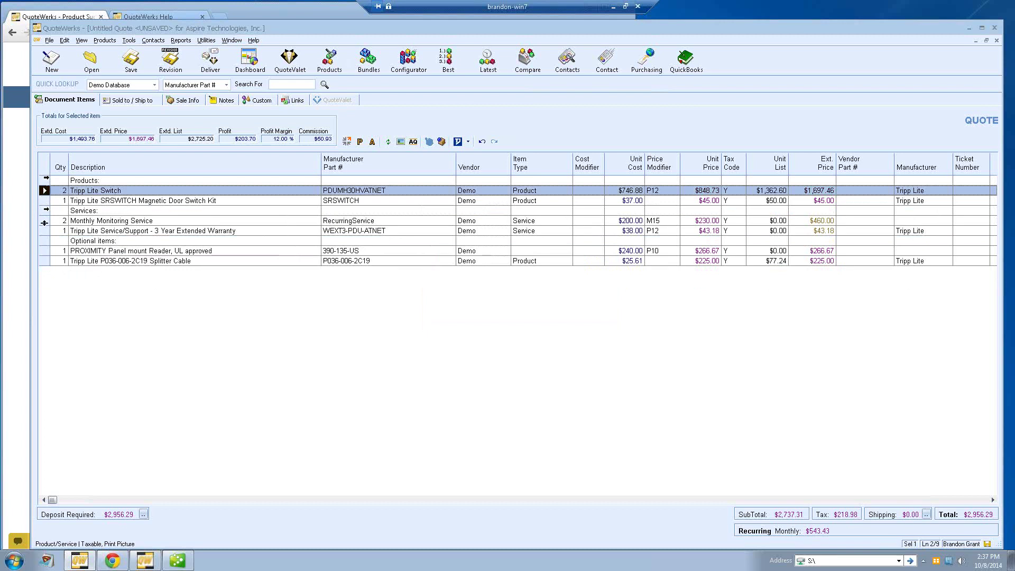
left_click(44, 251)
left_click(44, 261, "shift")
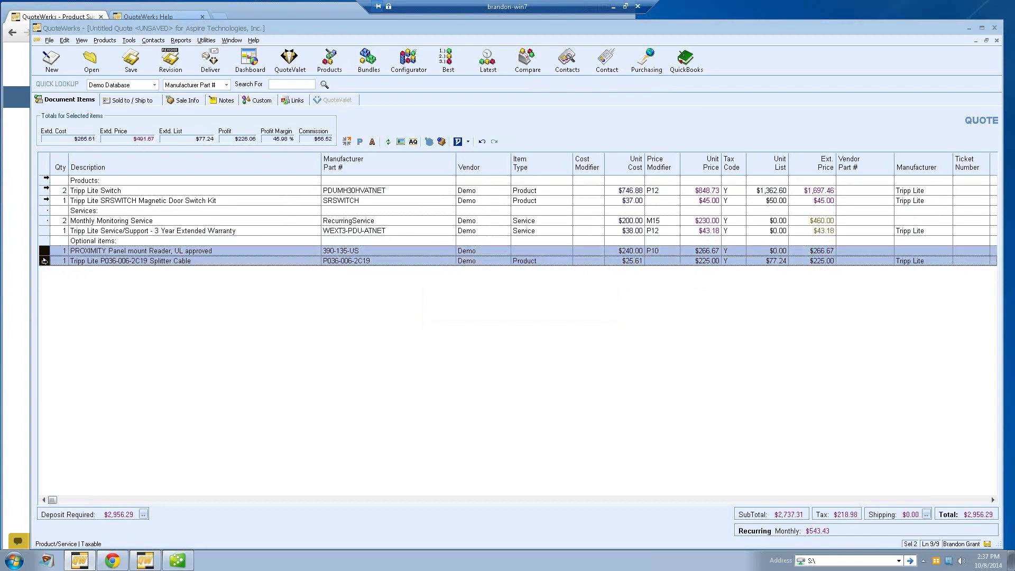
right_click(44, 260)
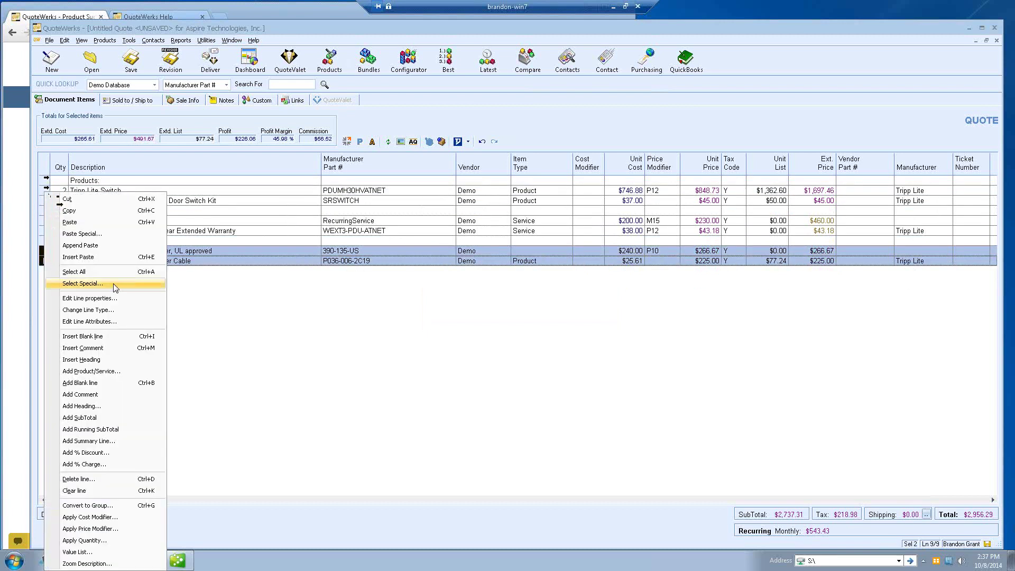
left_click(128, 322)
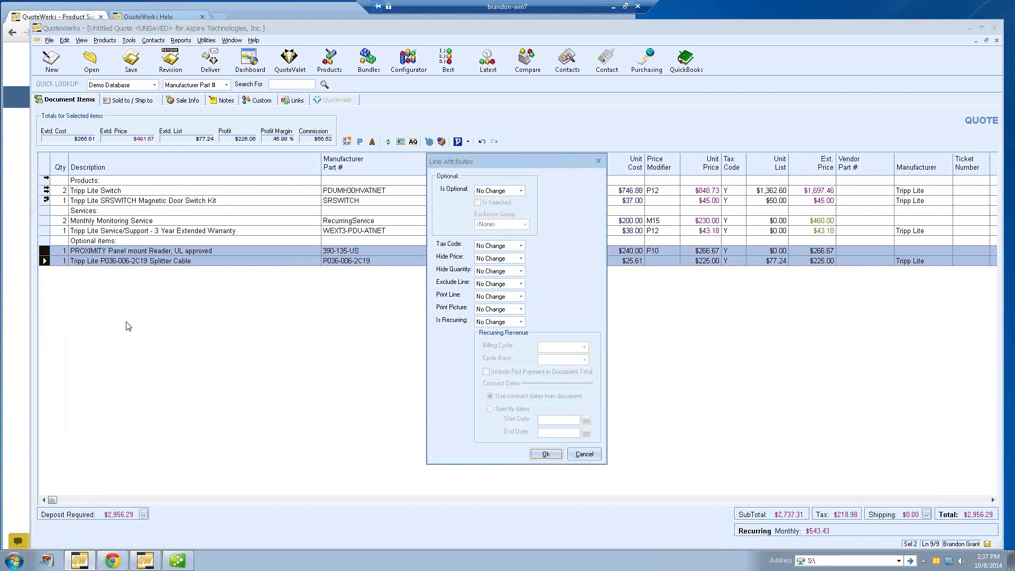
left_click(521, 190)
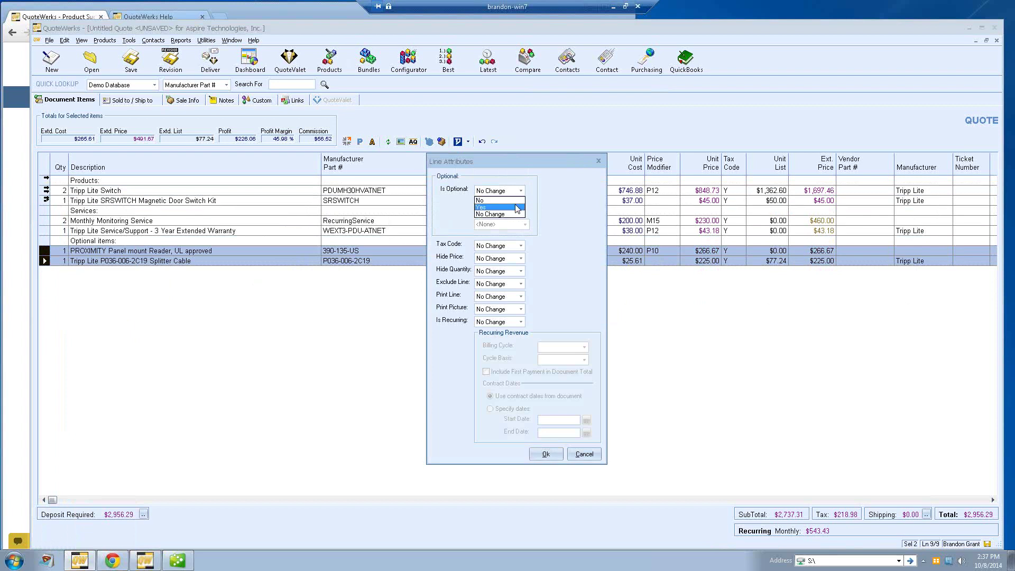
left_click(518, 208)
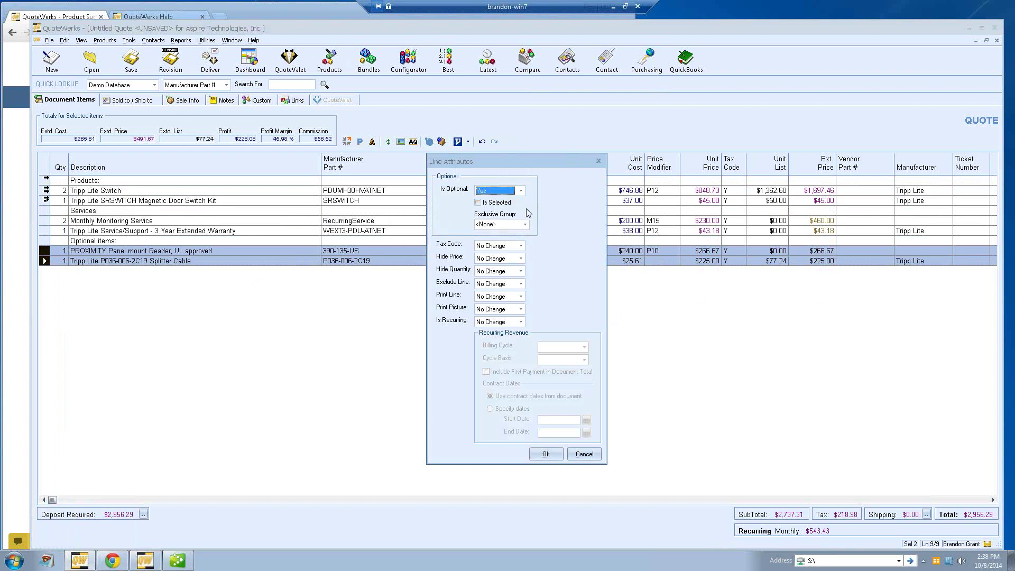
left_click(478, 203)
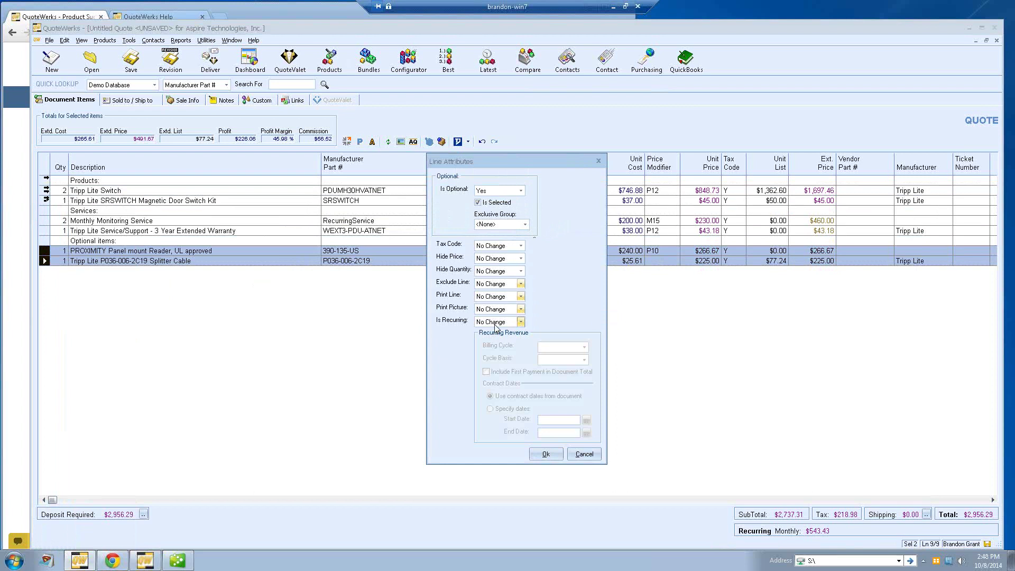
left_click(546, 454)
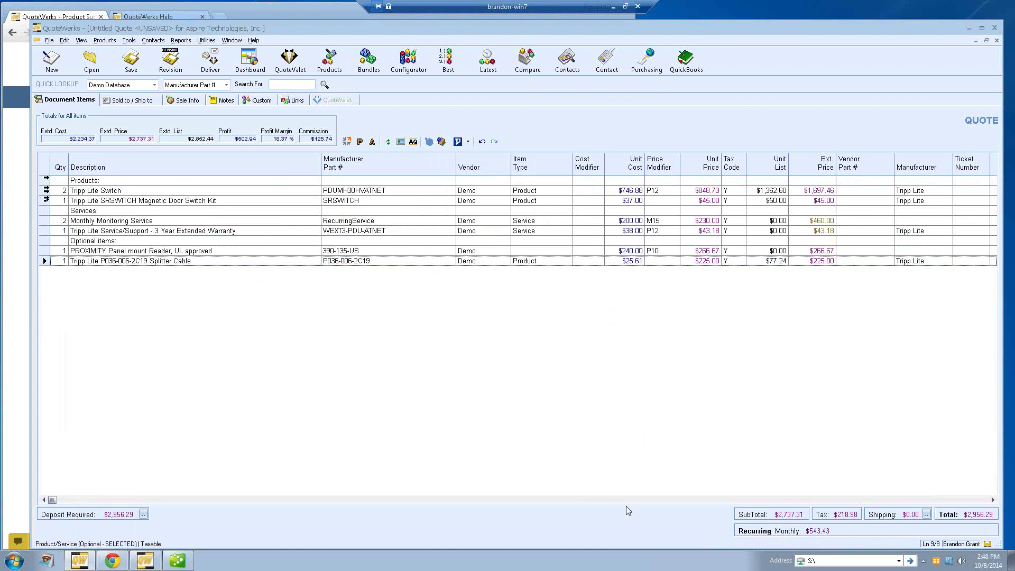
Make both Services lines recurring with a Monthly billing cycle, Specific Date cycle basis and the first payment included in the document total
left_click(45, 222)
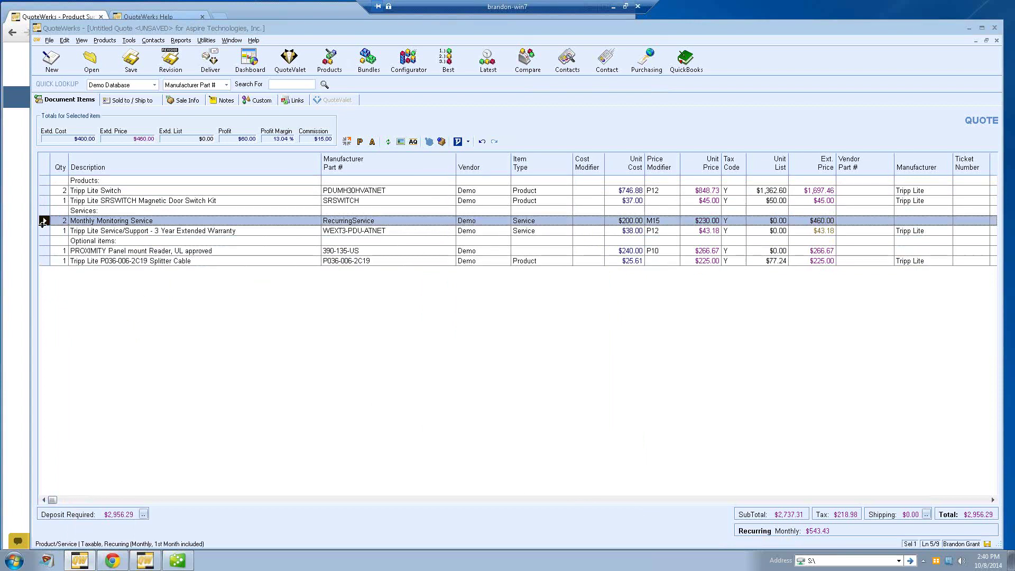
left_click(44, 231, "shift")
right_click(45, 232)
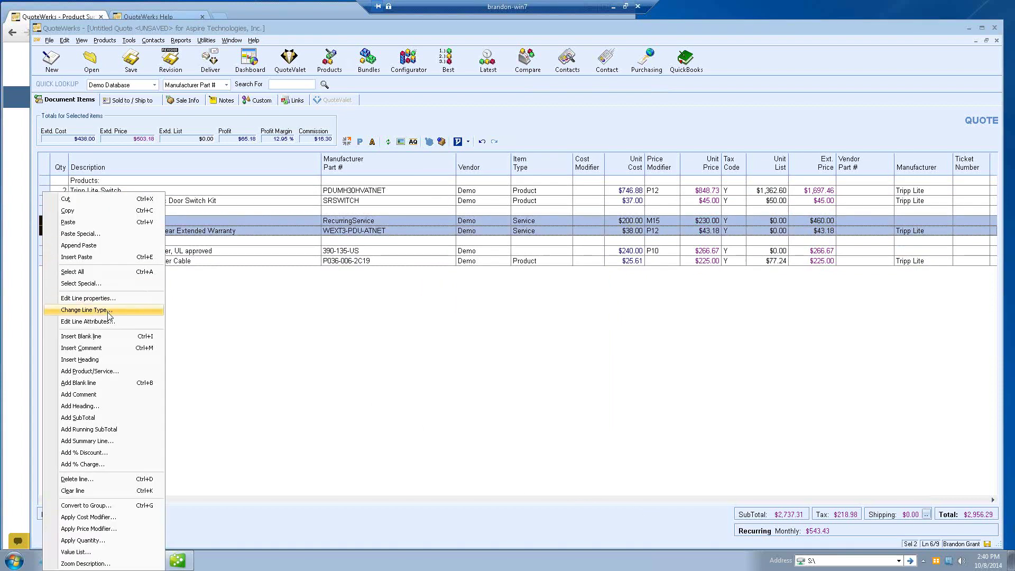
left_click(112, 326)
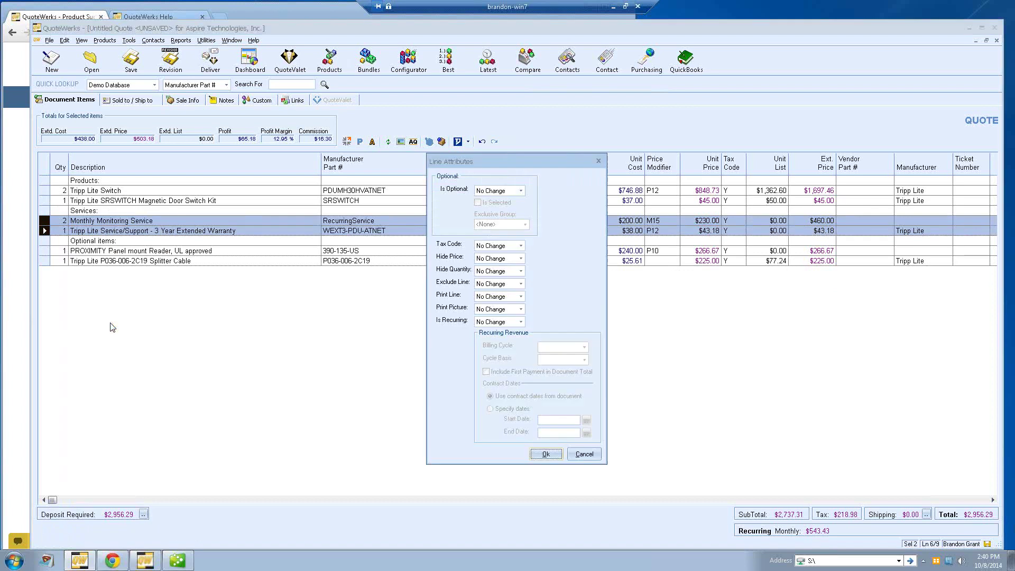
left_click(497, 323)
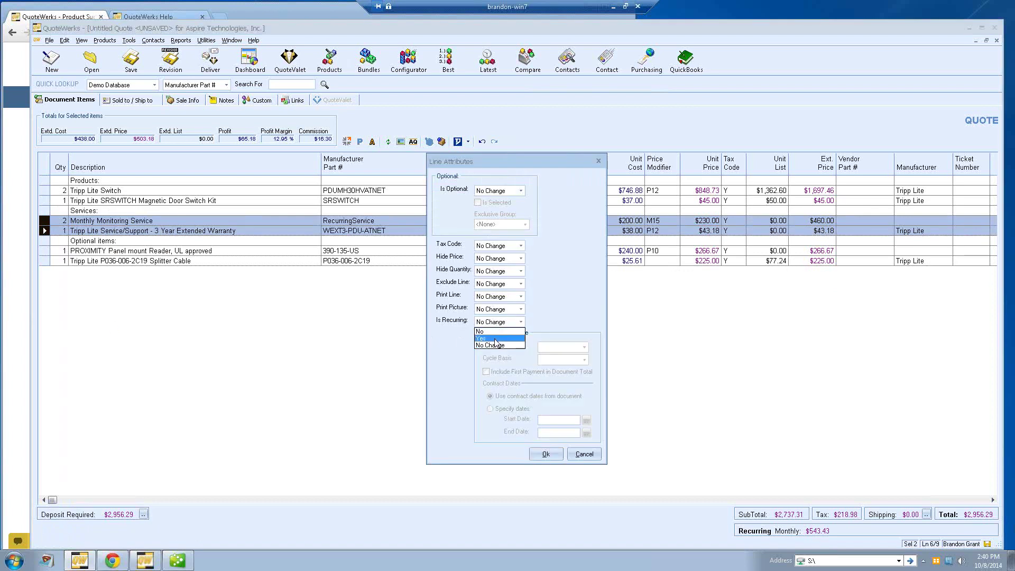
left_click(497, 336)
left_click(584, 347)
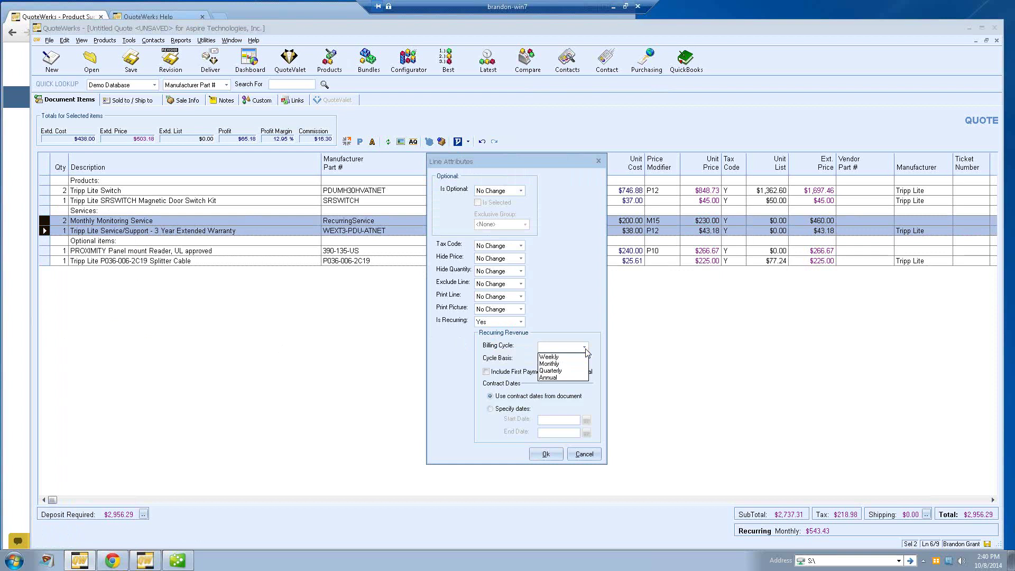
left_click(582, 365)
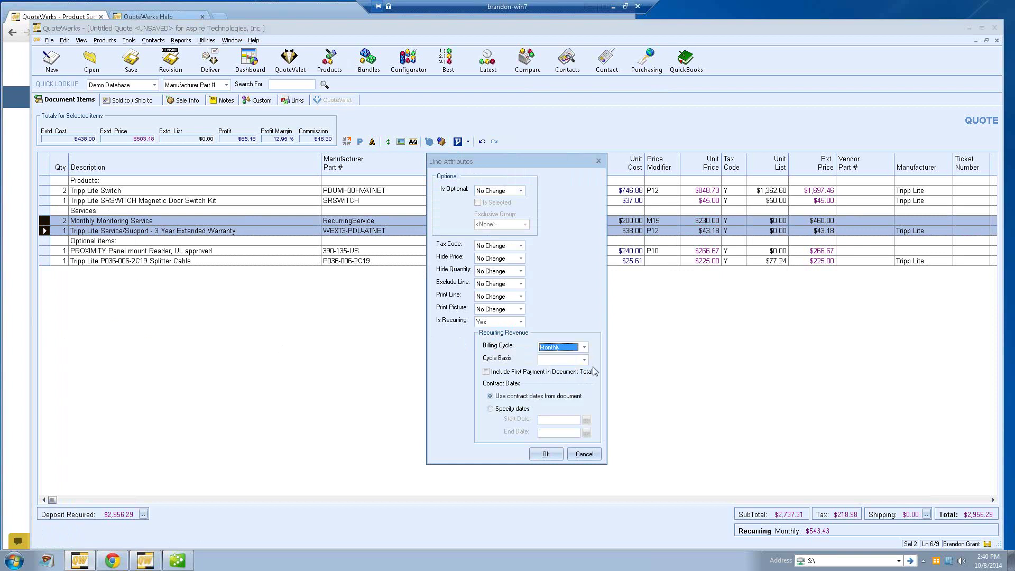
left_click(584, 360)
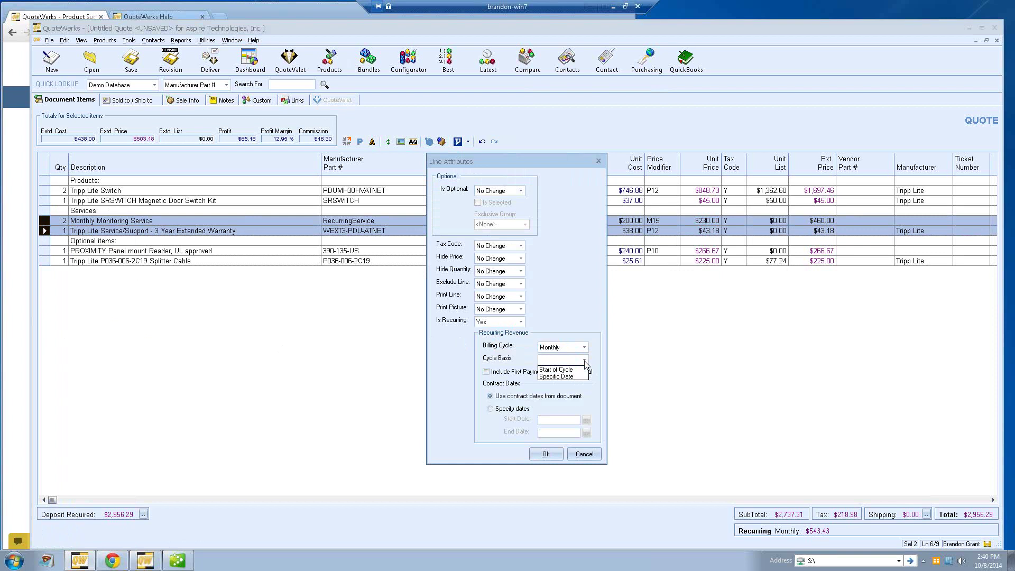
left_click(581, 376)
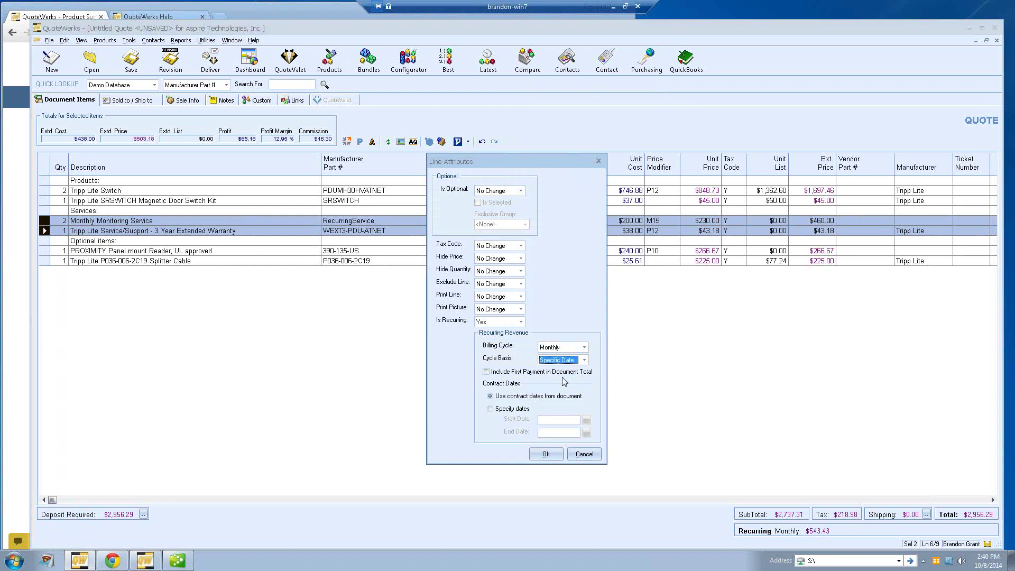
left_click(486, 372)
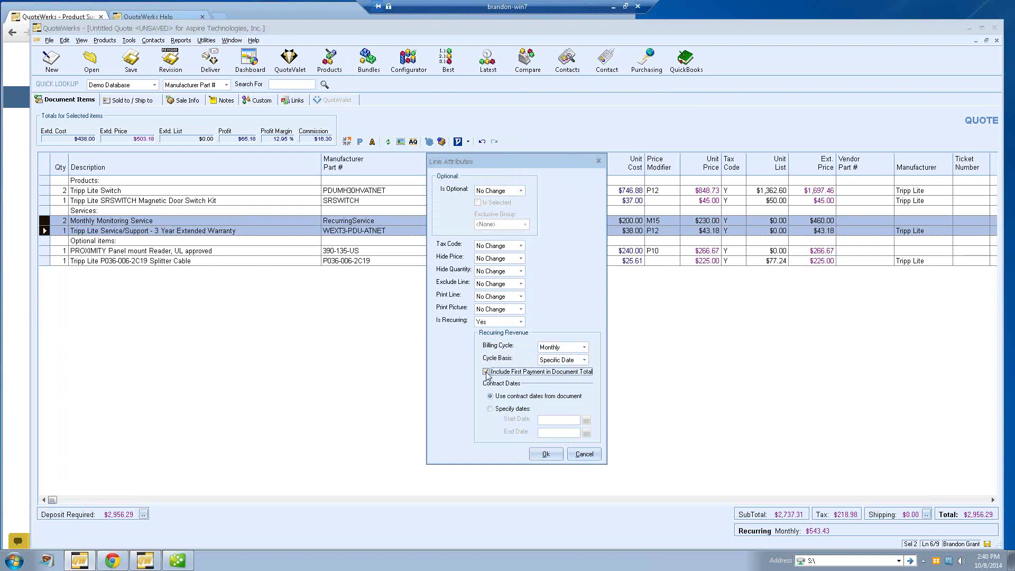
Specify the recurring contract dates for both service lines, starting 10/8/2014 and ending October 8, 2015
left_click(503, 411)
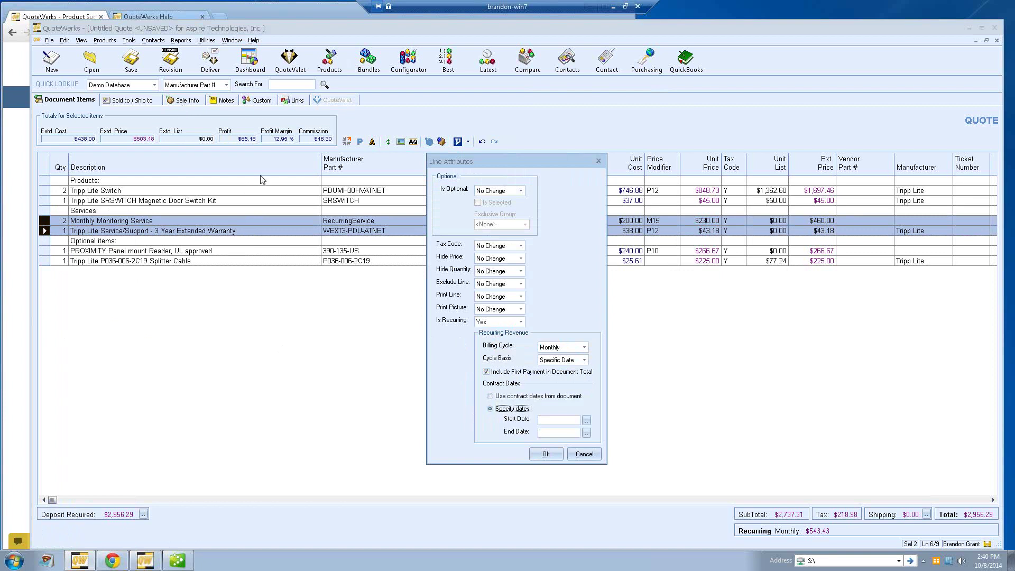
left_click(518, 397)
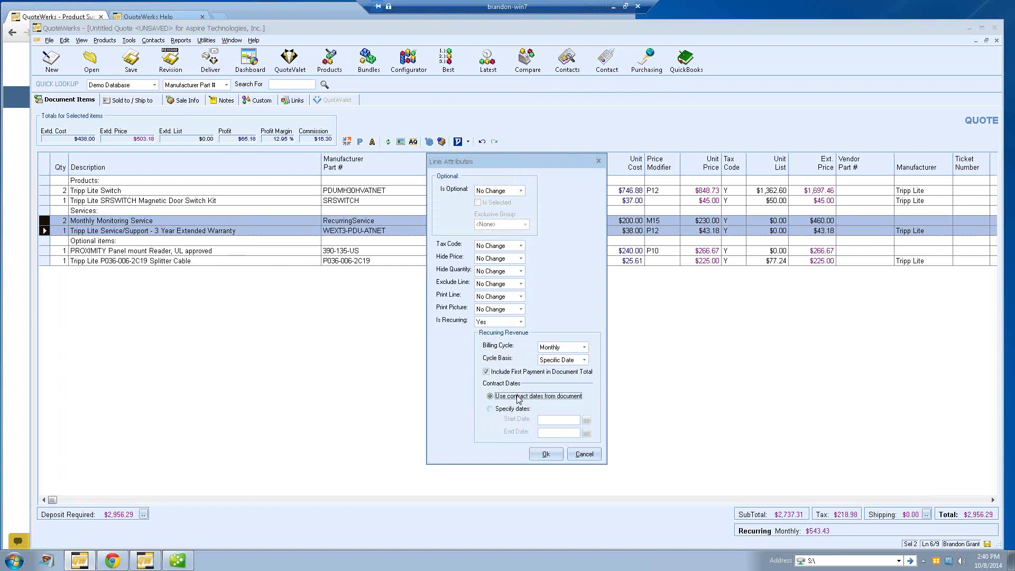
left_click(515, 409)
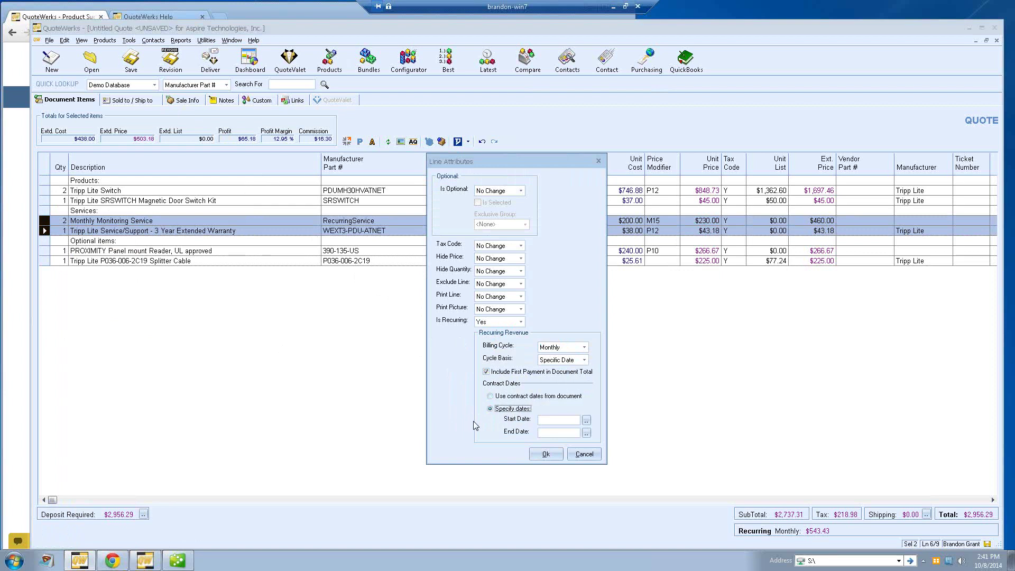
left_click(586, 420)
left_click(534, 394)
left_click(586, 420)
left_click(575, 371)
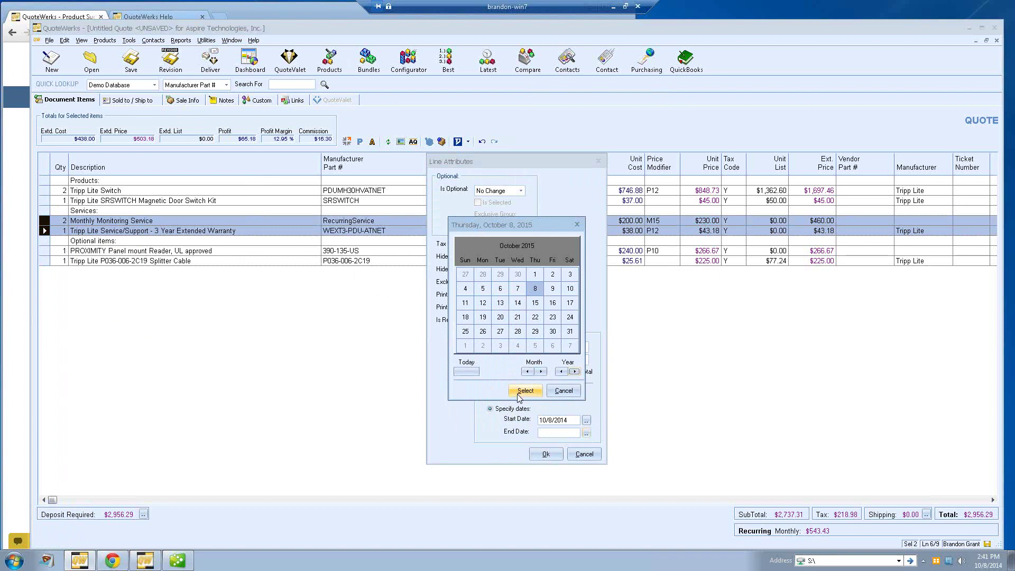
left_click(526, 391)
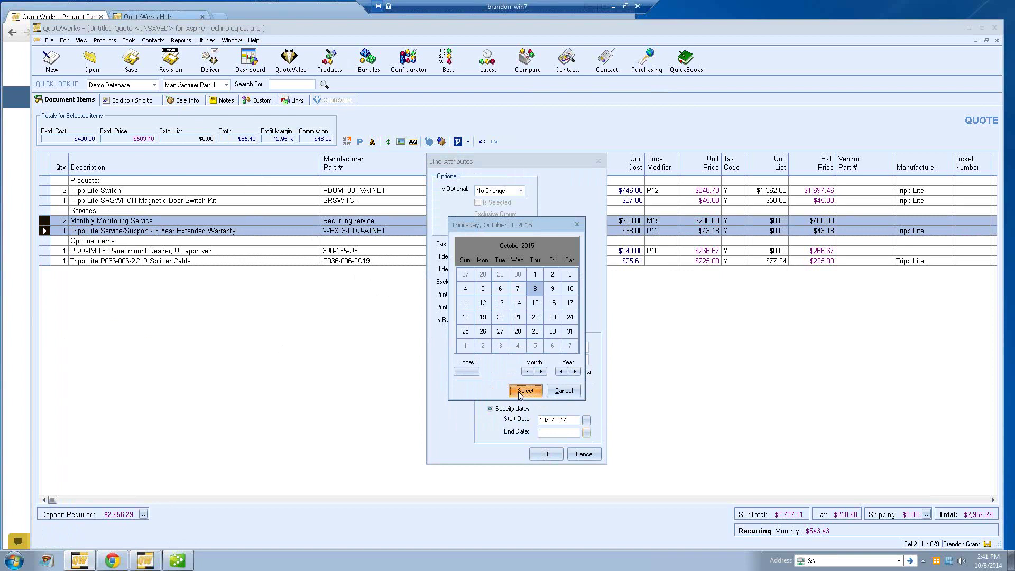
Apply the line attribute changes and save the quote with its proposed name and the next available document number
left_click(546, 455)
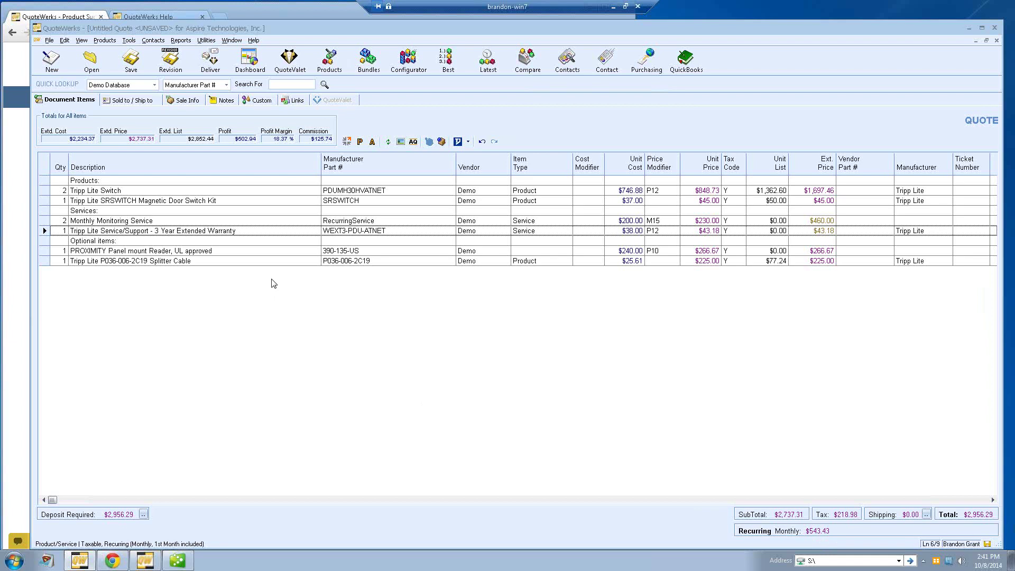
left_click(132, 61)
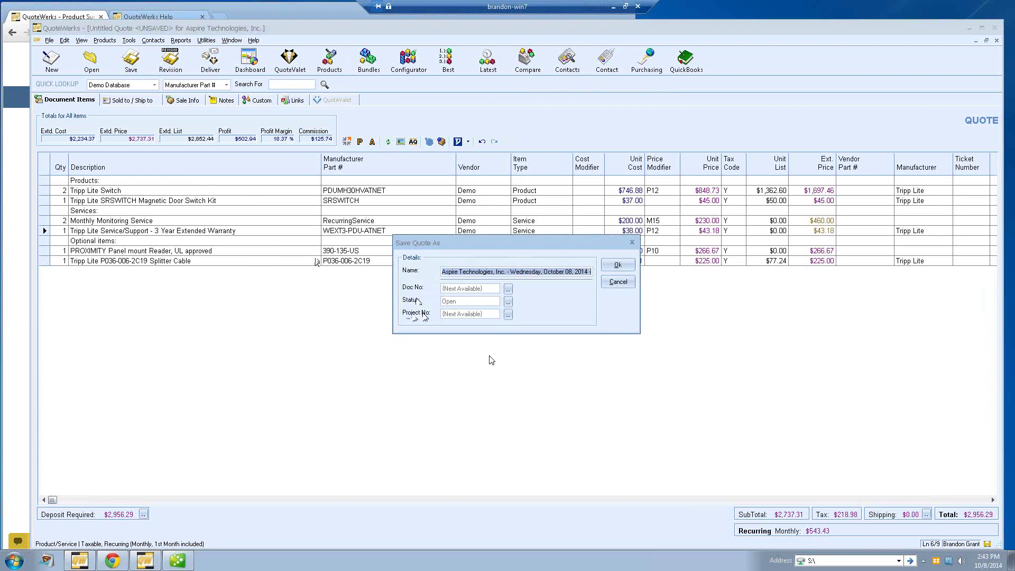
left_click(616, 265)
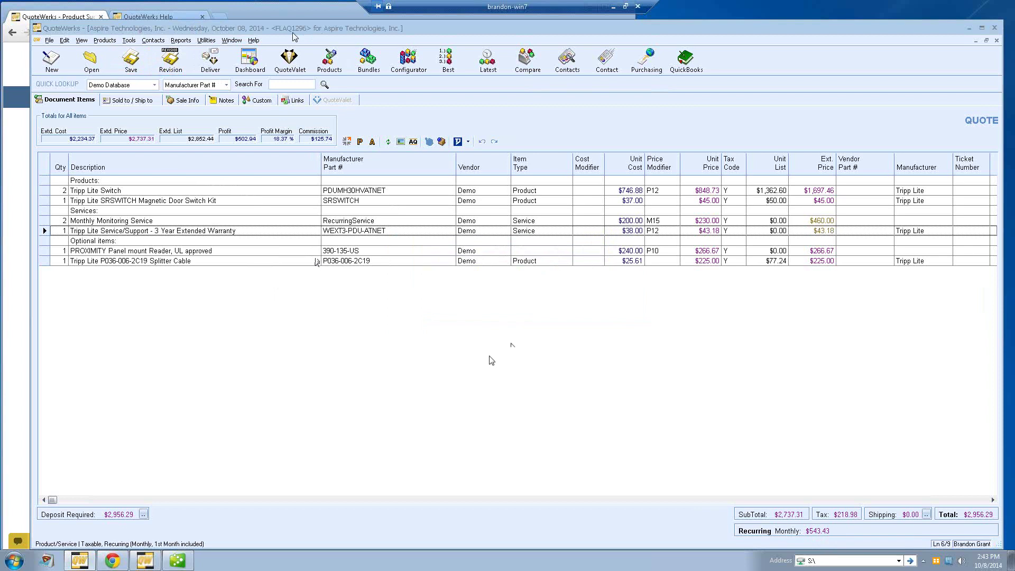
View the summary dashboard for quotes, orders, recent documents and quotes expiring within 7 days, and close it
left_click(250, 70)
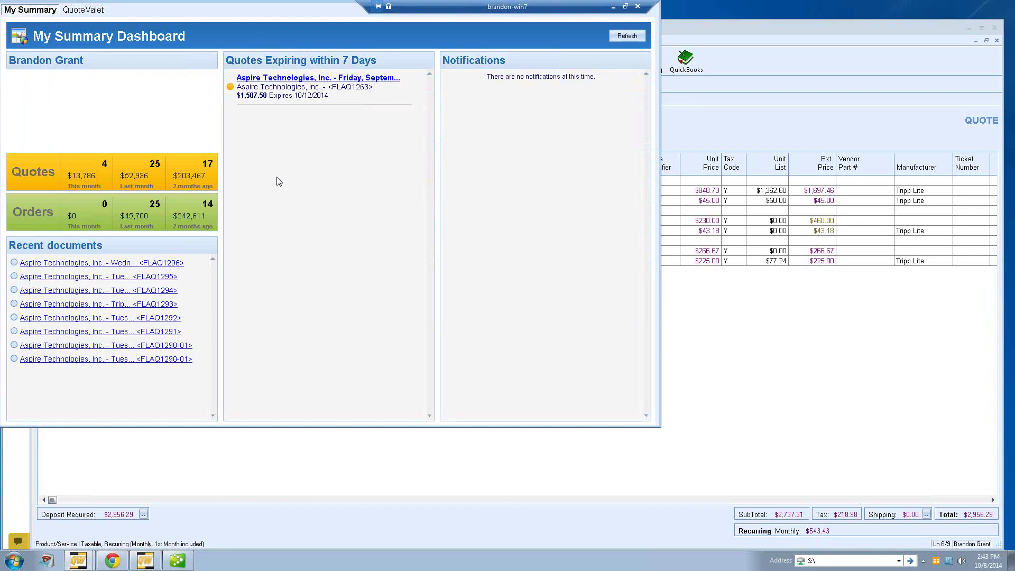
left_click_drag(236, 46, 423, 81)
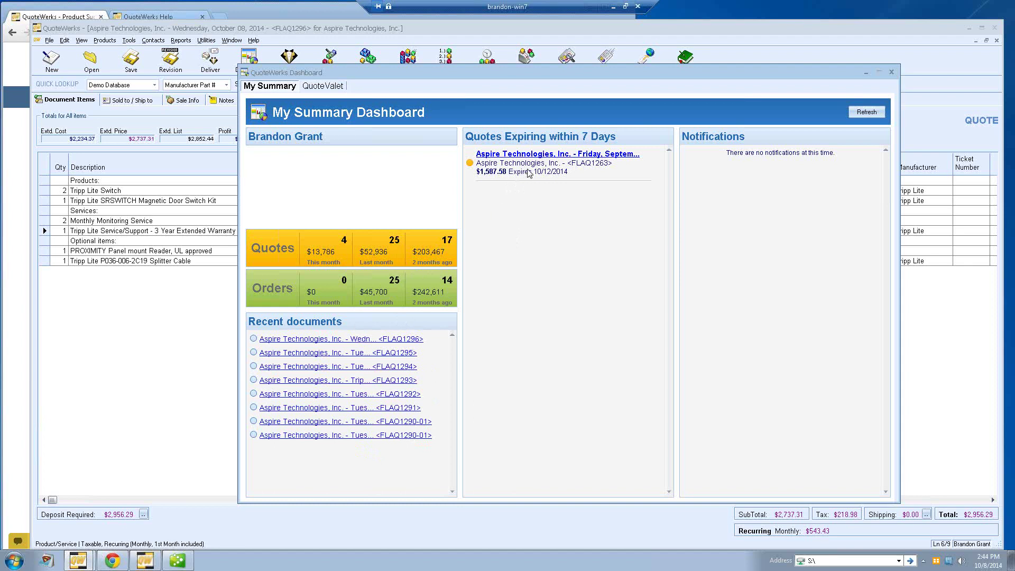
left_click(892, 73)
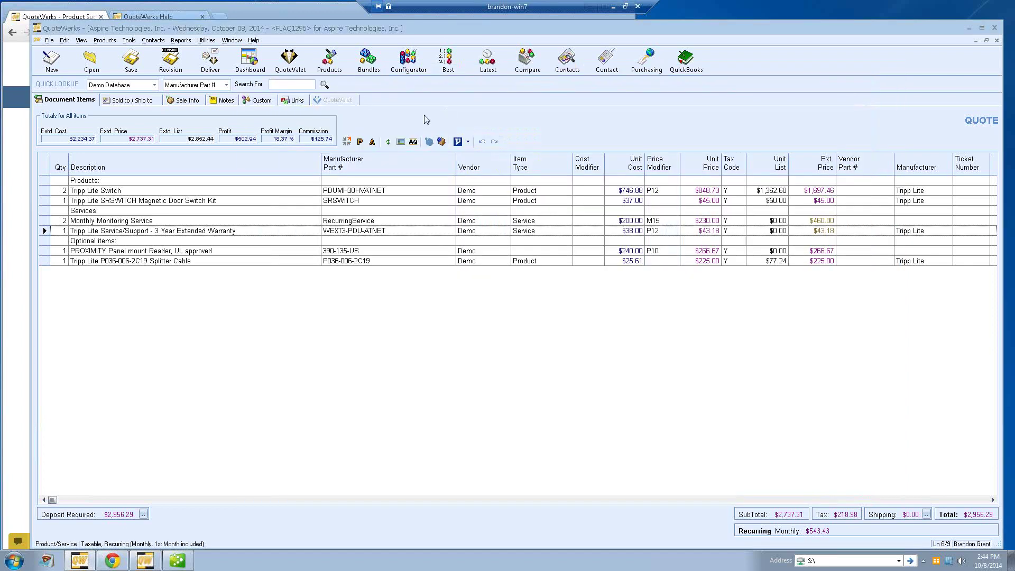
Set up the document delivery with the Quote (Etilize & Recurring) layout and exclude the cover page
left_click(210, 61)
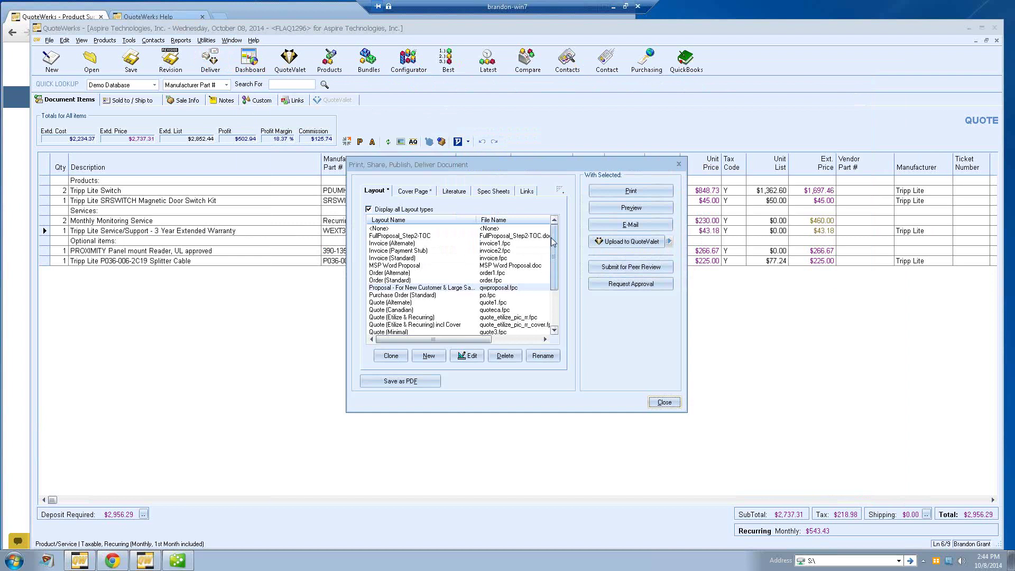
left_click_drag(553, 241, 551, 263)
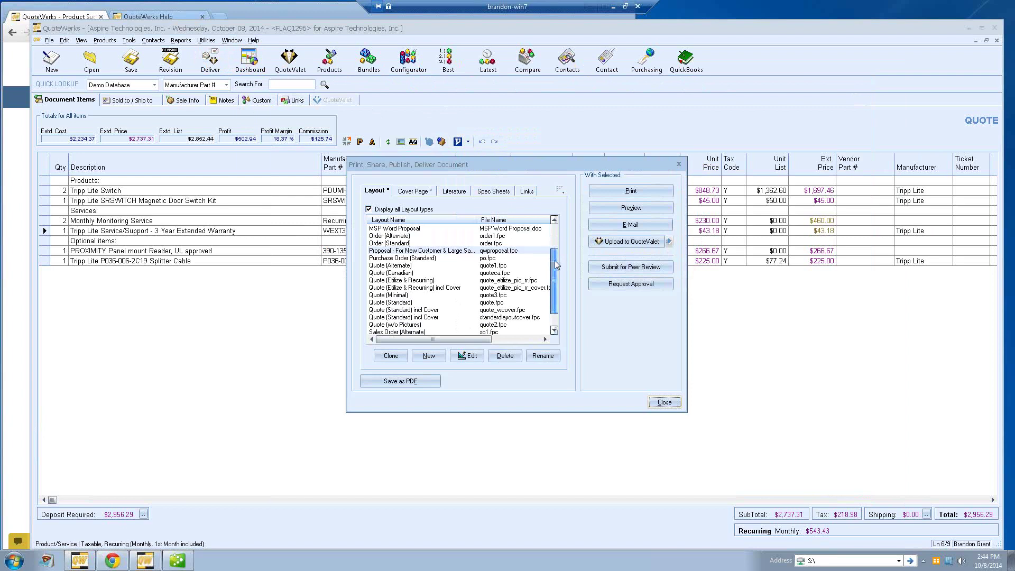
scroll(551, 264, "down", 1)
scroll(507, 280, "up", 1)
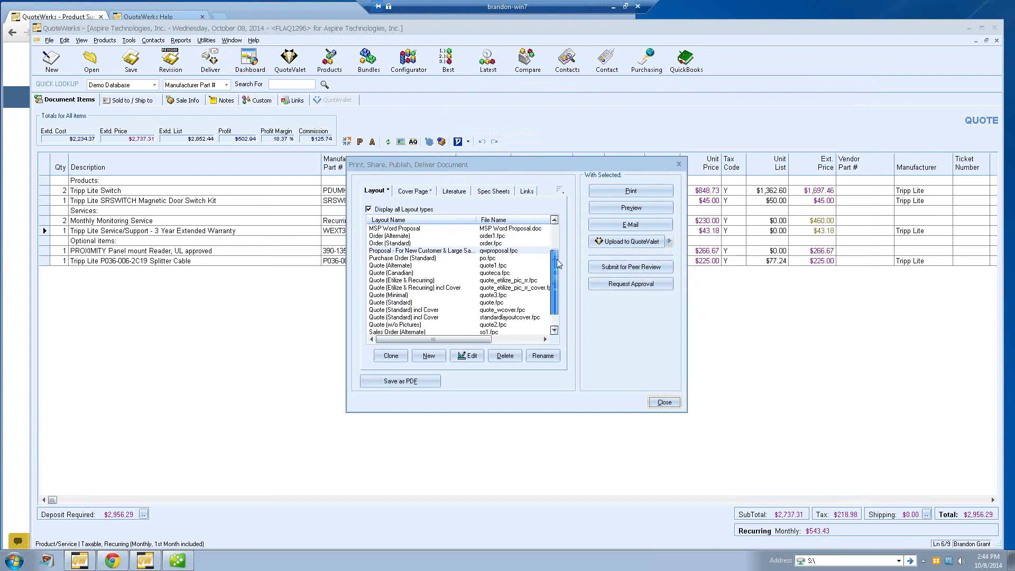
left_click(417, 281)
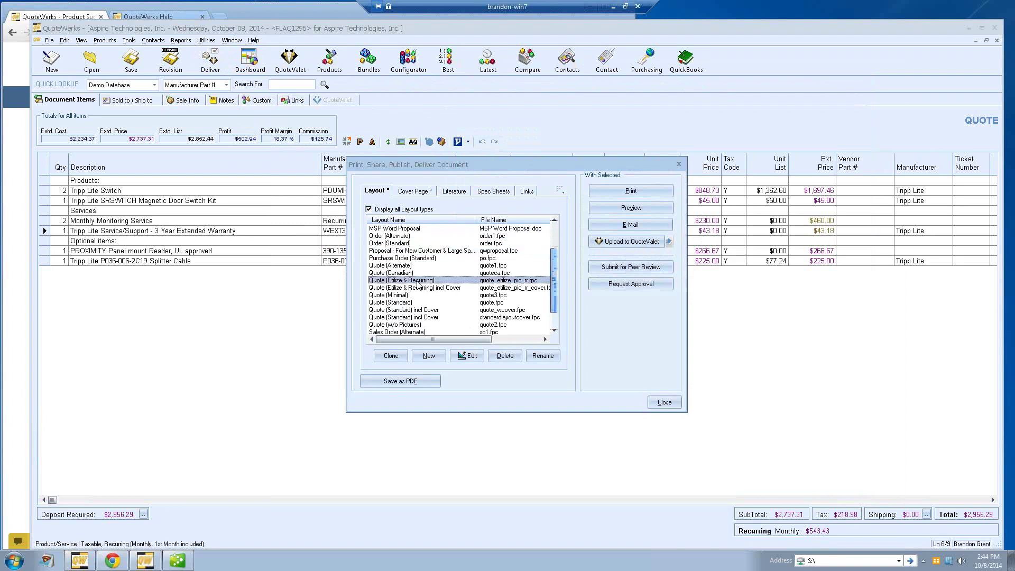
left_click(408, 193)
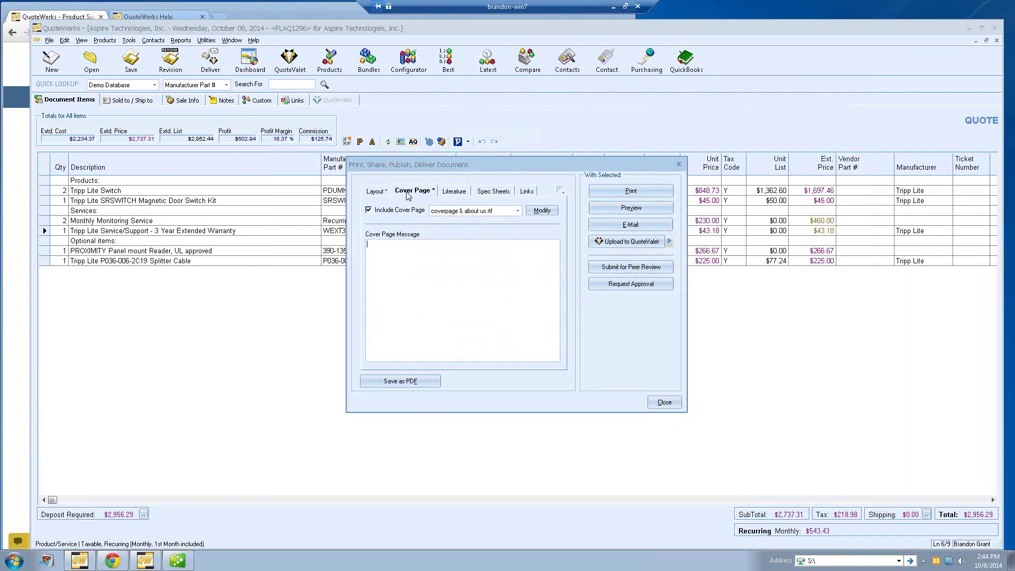
left_click(396, 210)
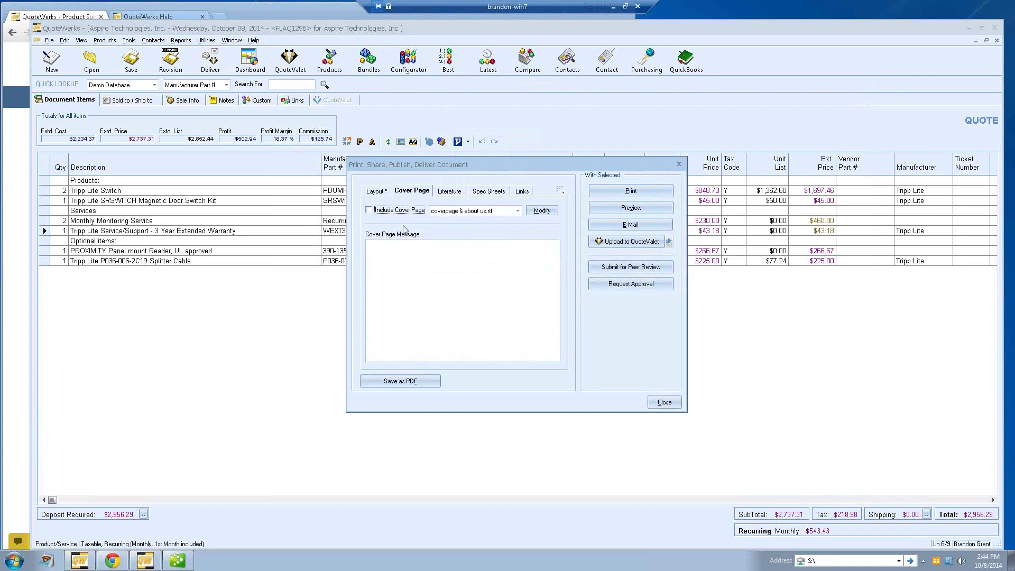
Review the literature, spec sheet, linked resource and cover page options for the document being delivered
left_click(441, 195)
left_click(479, 193)
left_click(520, 194)
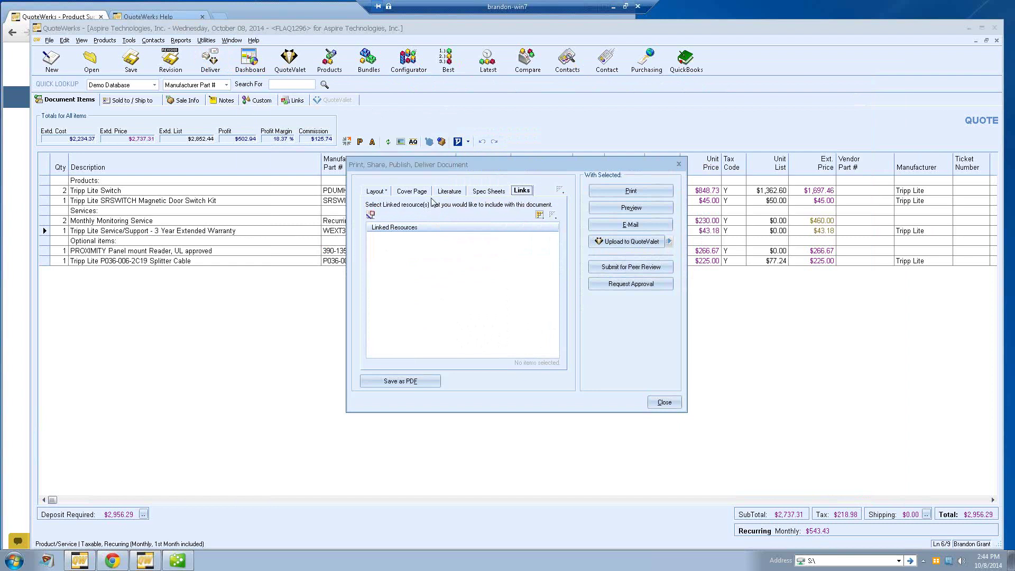
left_click(418, 195)
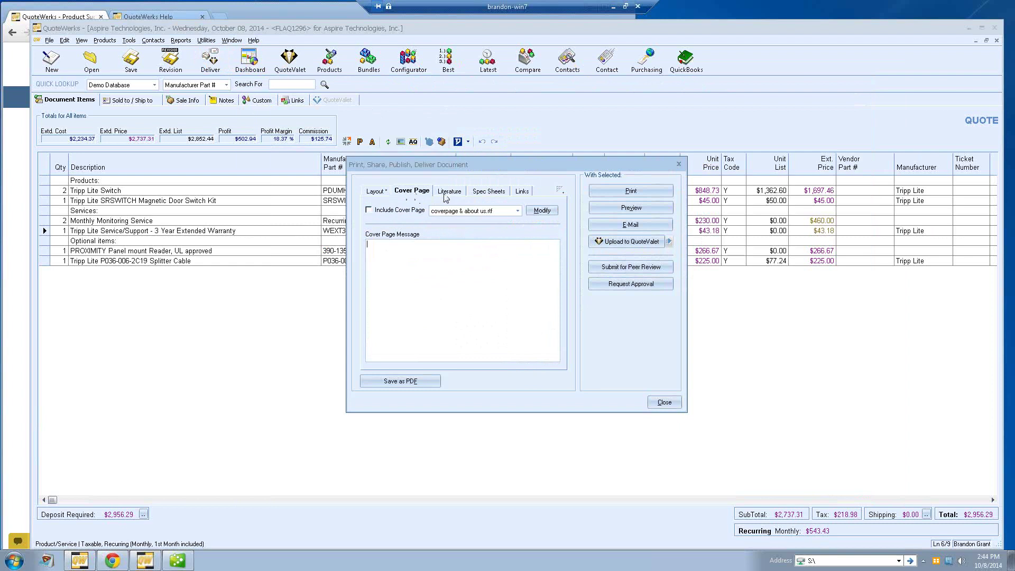
left_click(477, 195)
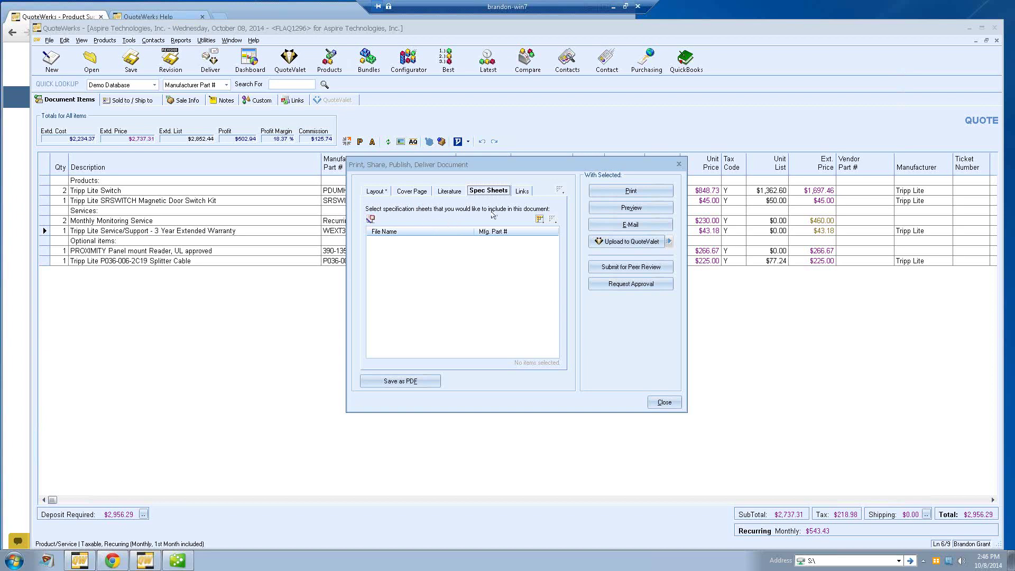
left_click(519, 192)
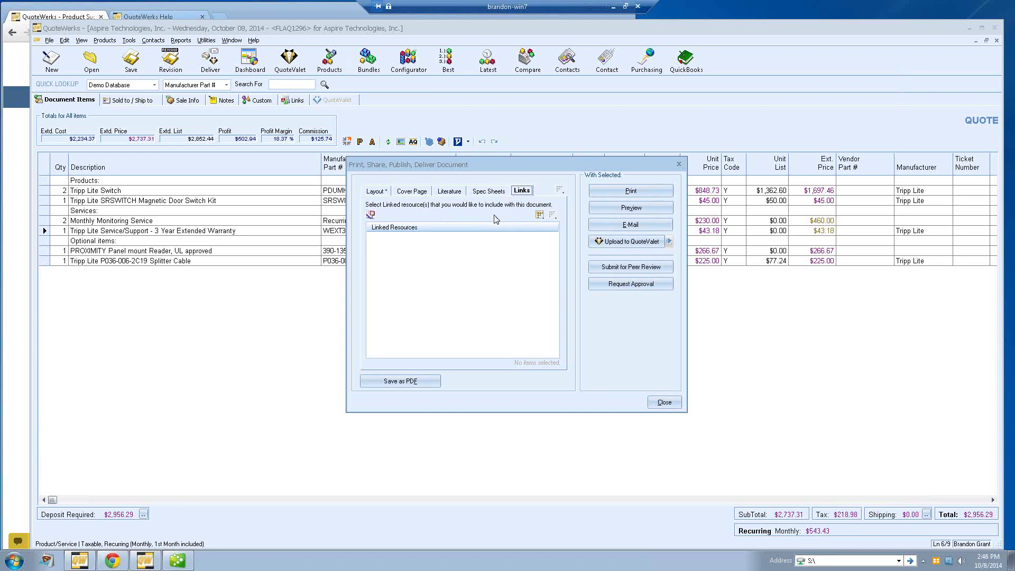
left_click(378, 194)
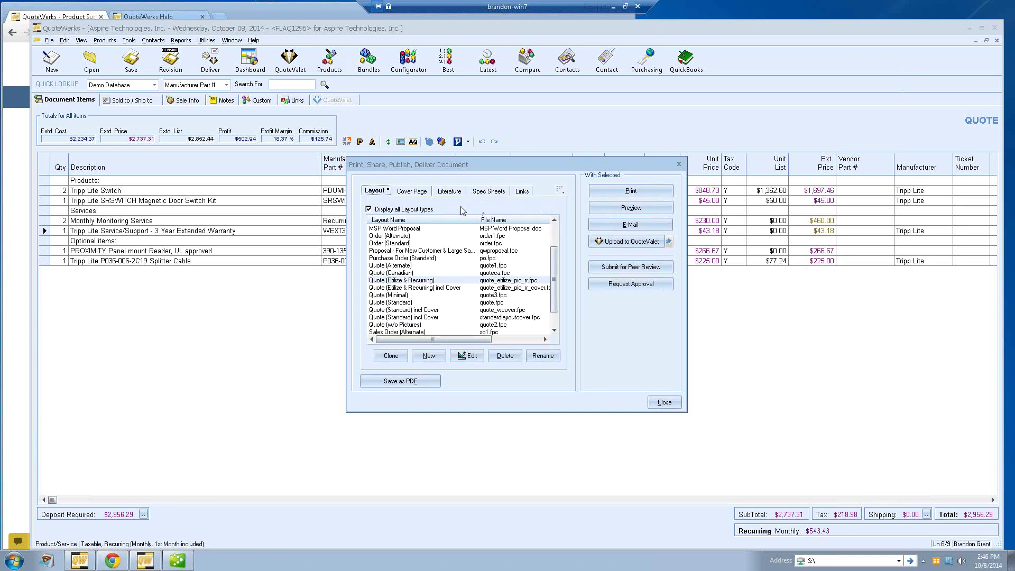
Preview the quote in the Quote (Etilize & Recurring) layout, check its line items and totals, and close the preview
left_click(442, 281)
left_click(630, 207)
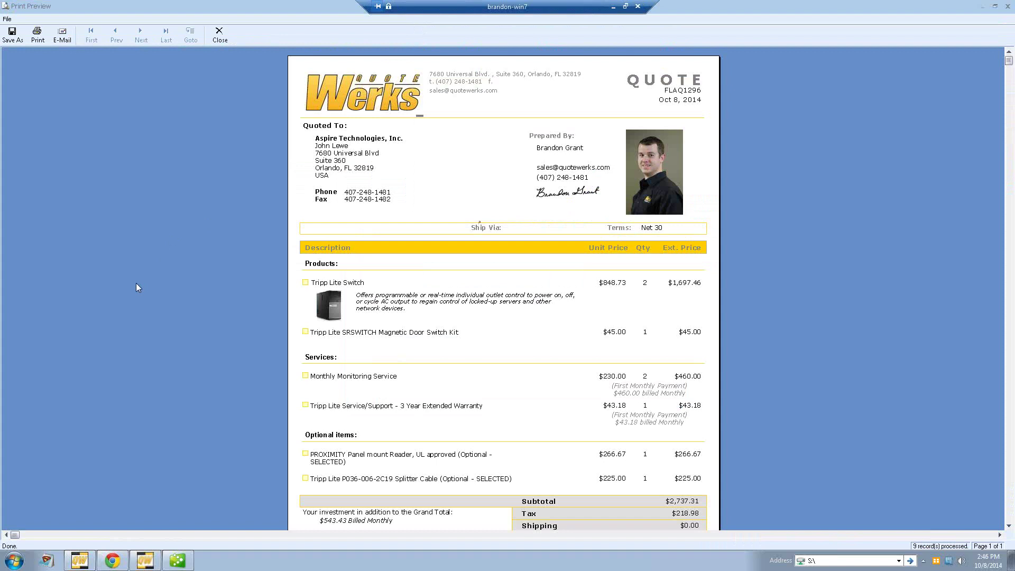
scroll(249, 274, "down", 3)
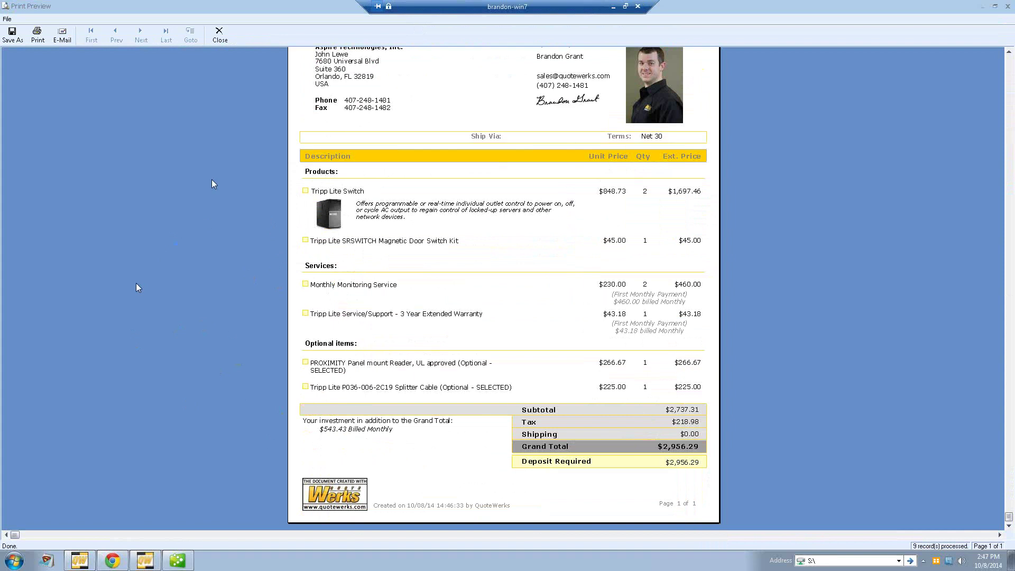
left_click(221, 36)
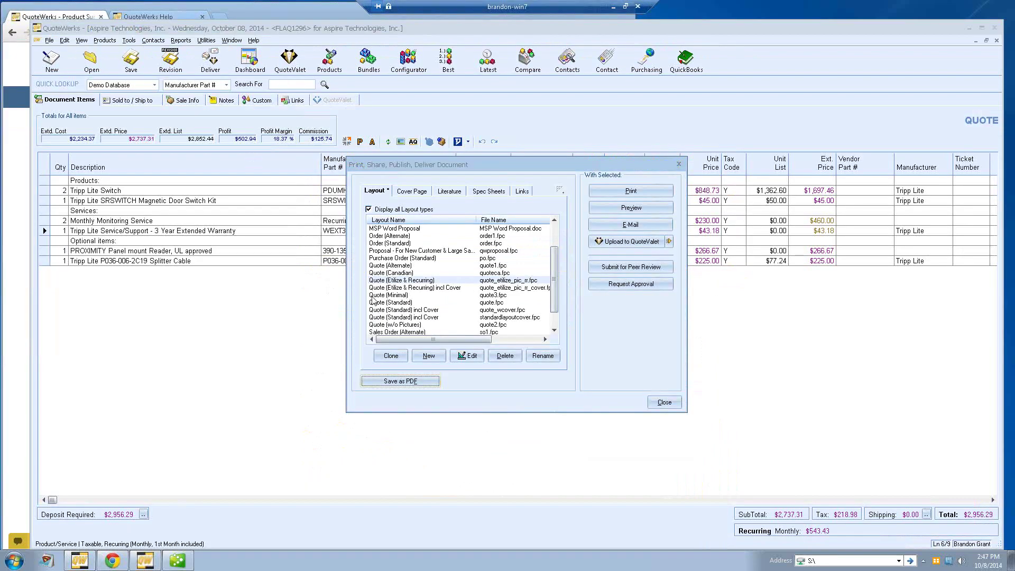
Choose the Proposal - For New Customer layout, include the cover page and attach QuoteWerks Literature.rtf
left_click(411, 252)
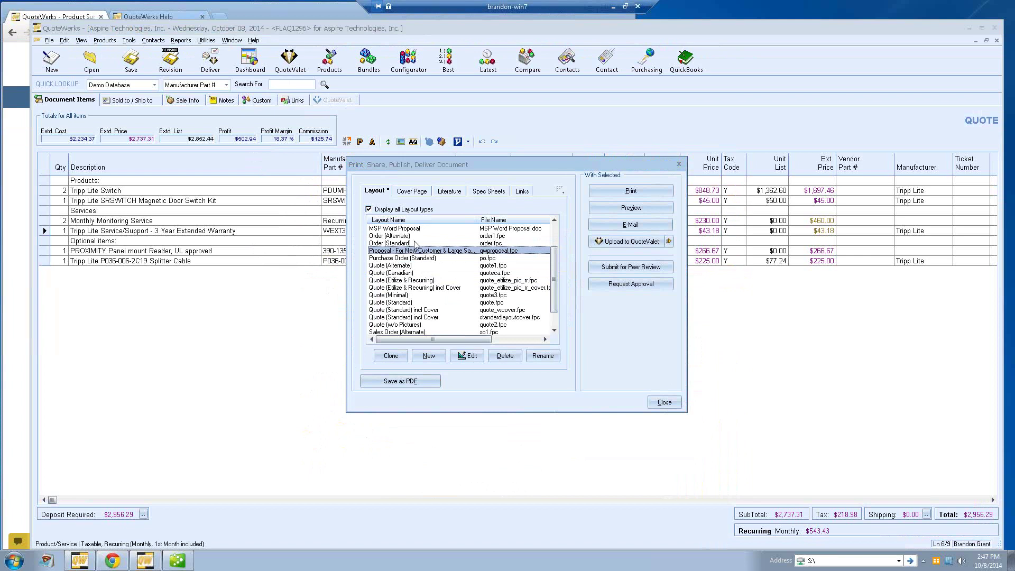
left_click(410, 193)
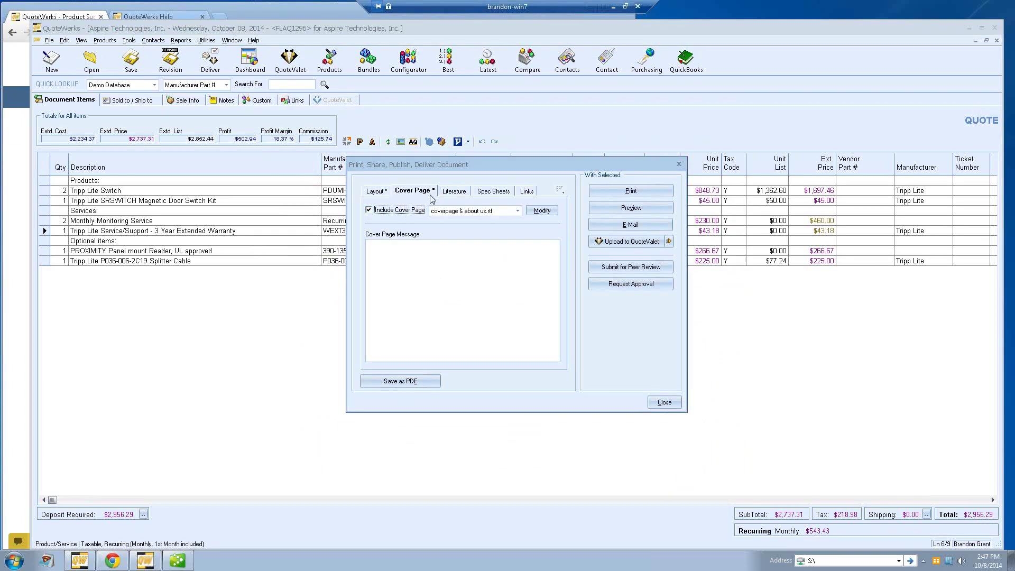
left_click(450, 193)
left_click(371, 241)
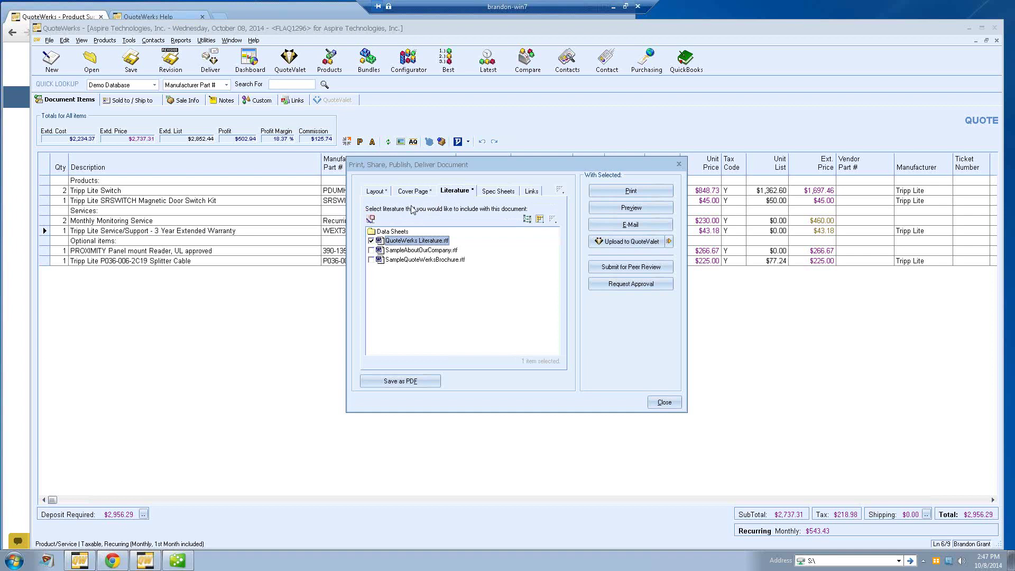
Preview the proposal and examine its cover page, About Us page, testimonials and literature pages
left_click(603, 207)
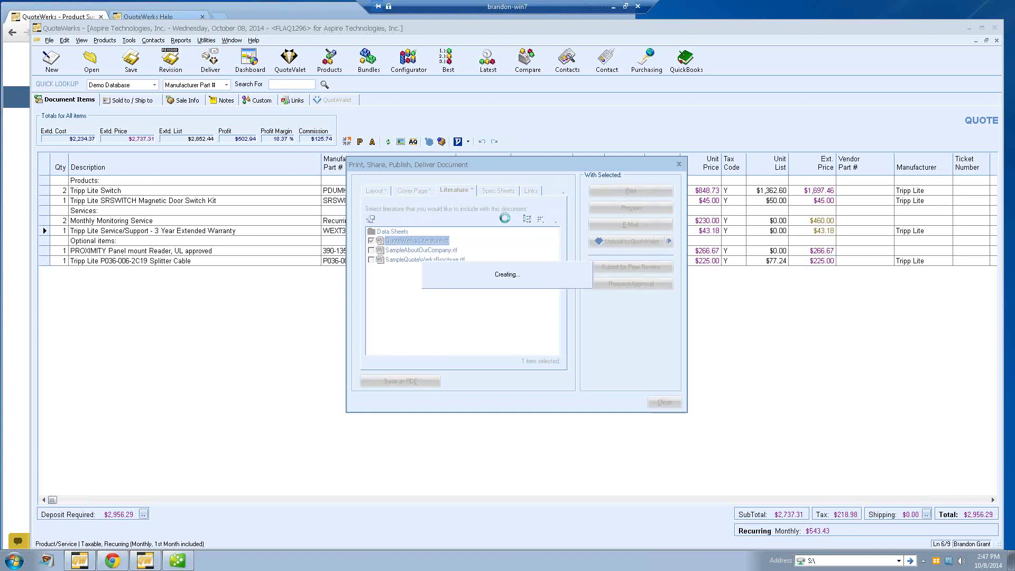
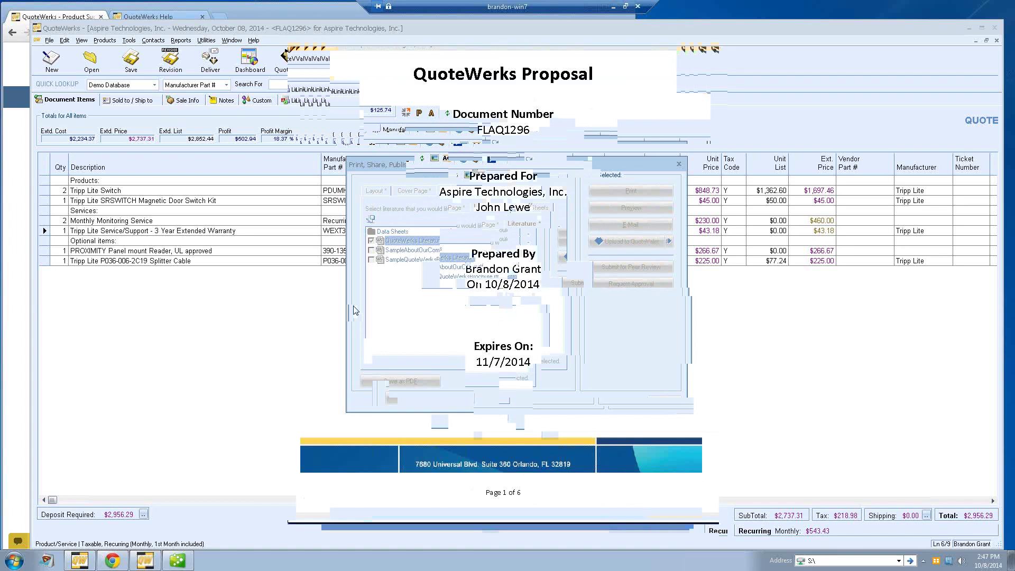
scroll(501, 212, "down", 5)
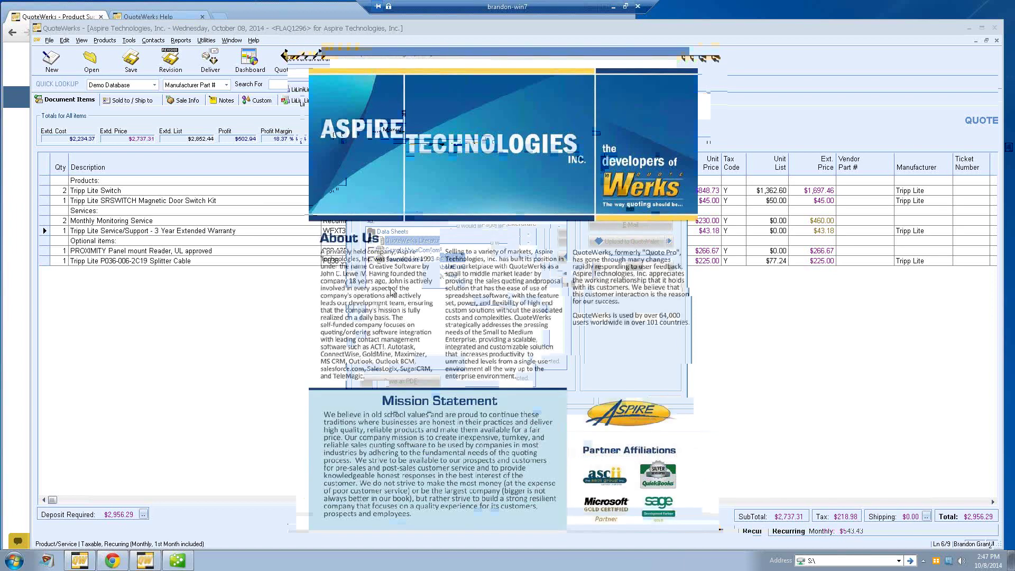
scroll(391, 290, "down", 2)
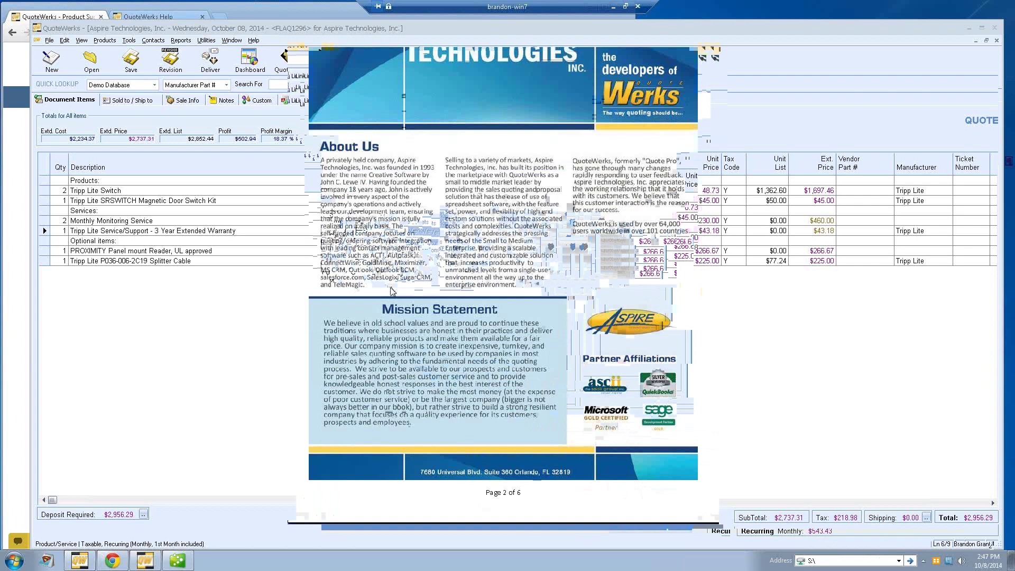
scroll(392, 291, "down", 5)
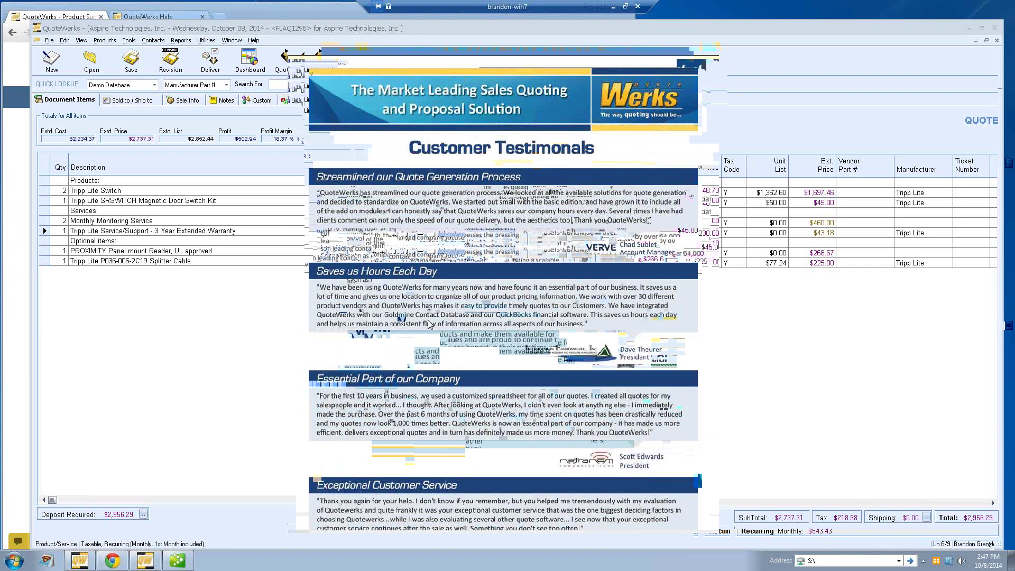
scroll(389, 238, "down", 2)
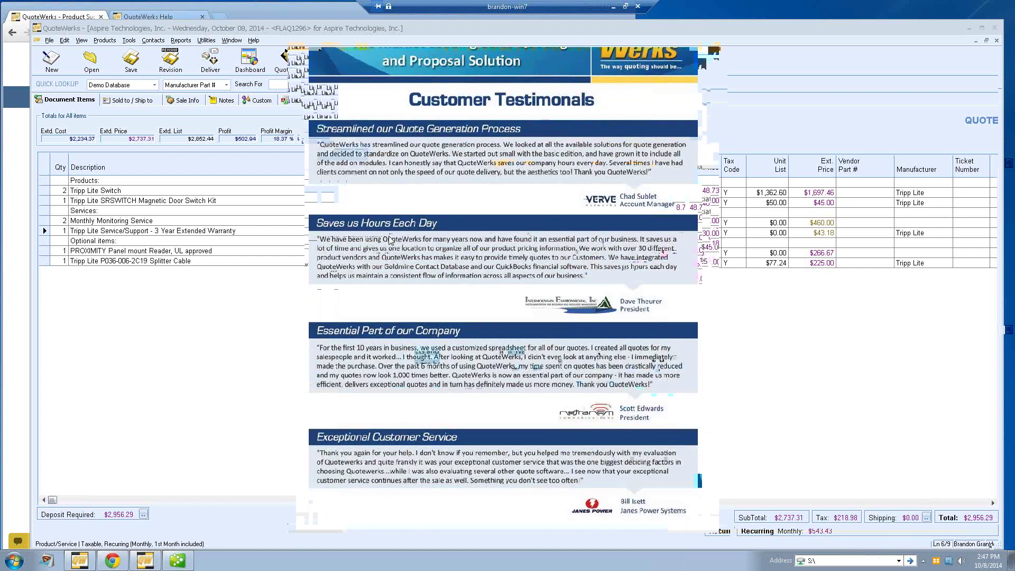
scroll(389, 239, "down", 4)
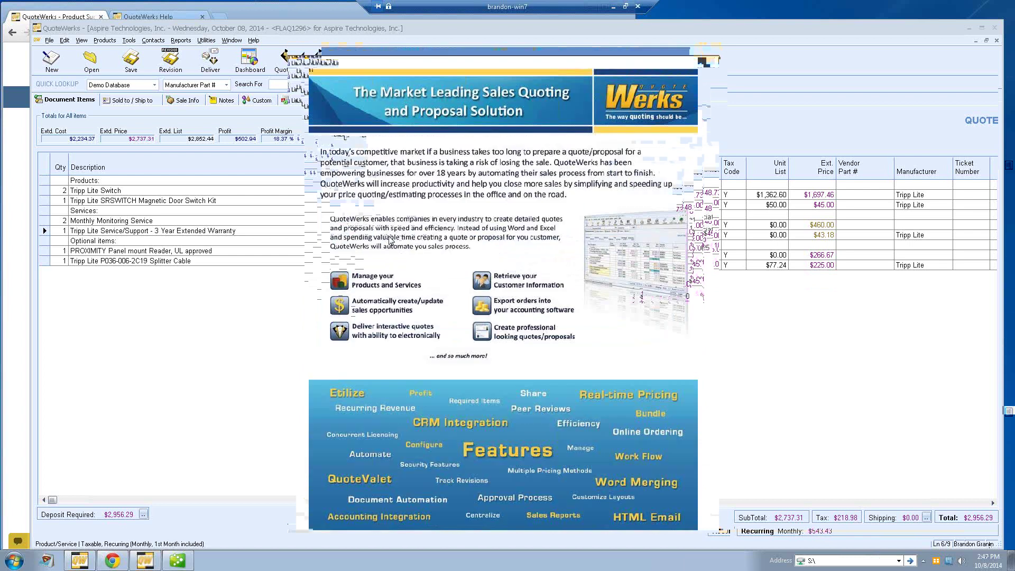
scroll(427, 273, "down", 2)
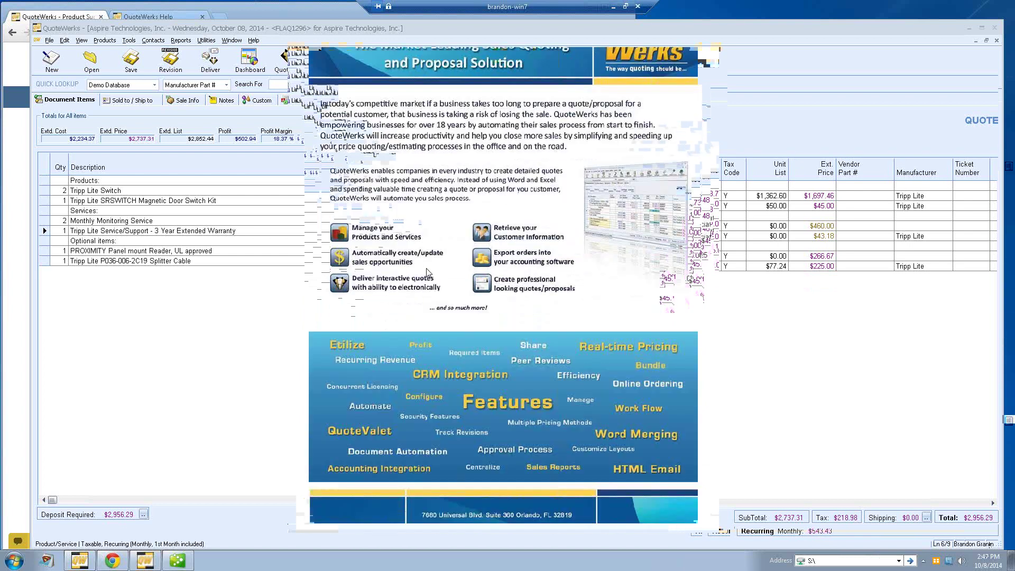
scroll(428, 272, "down", 4)
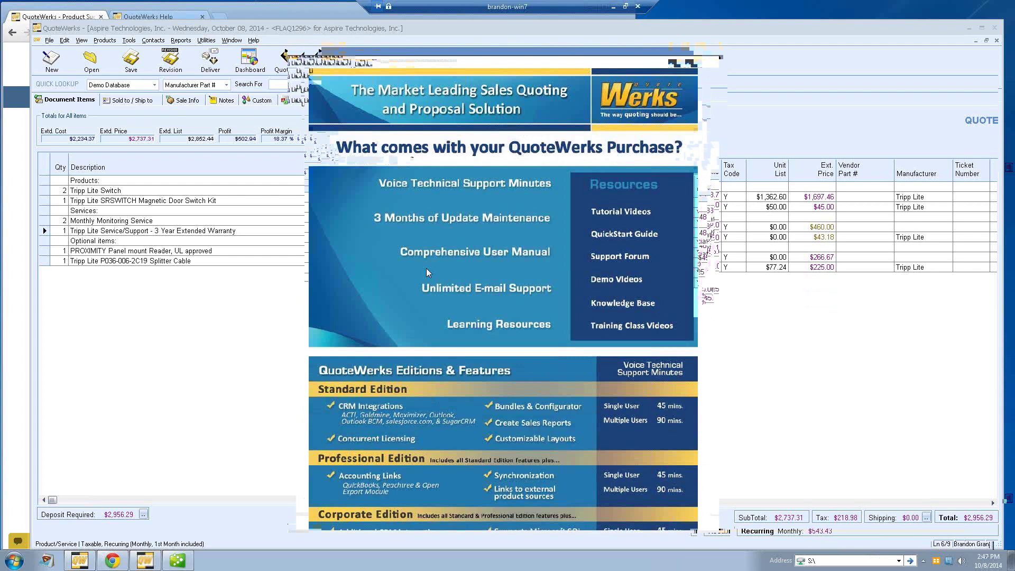
scroll(426, 268, "down", 3)
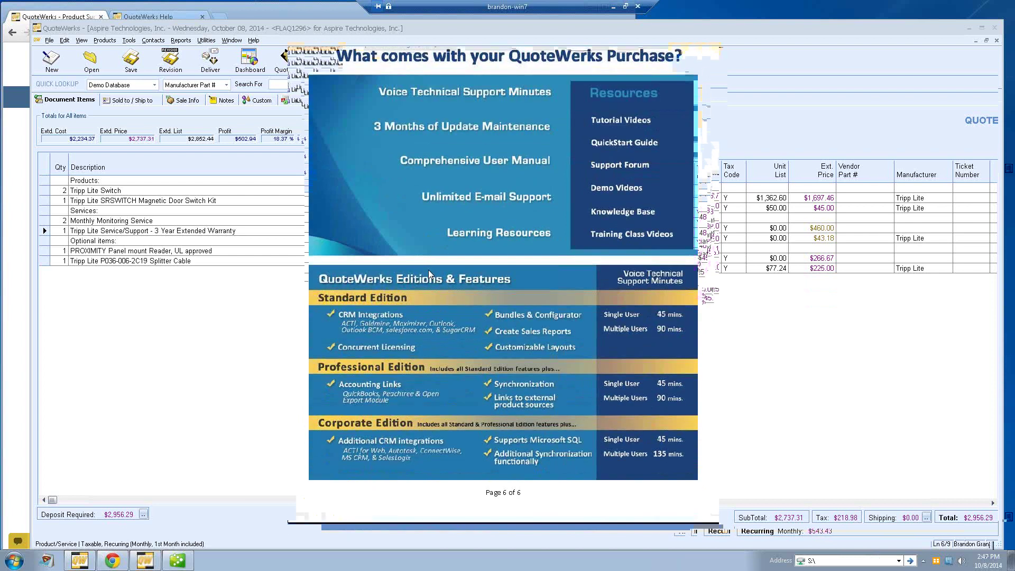
scroll(428, 270, "up", 20)
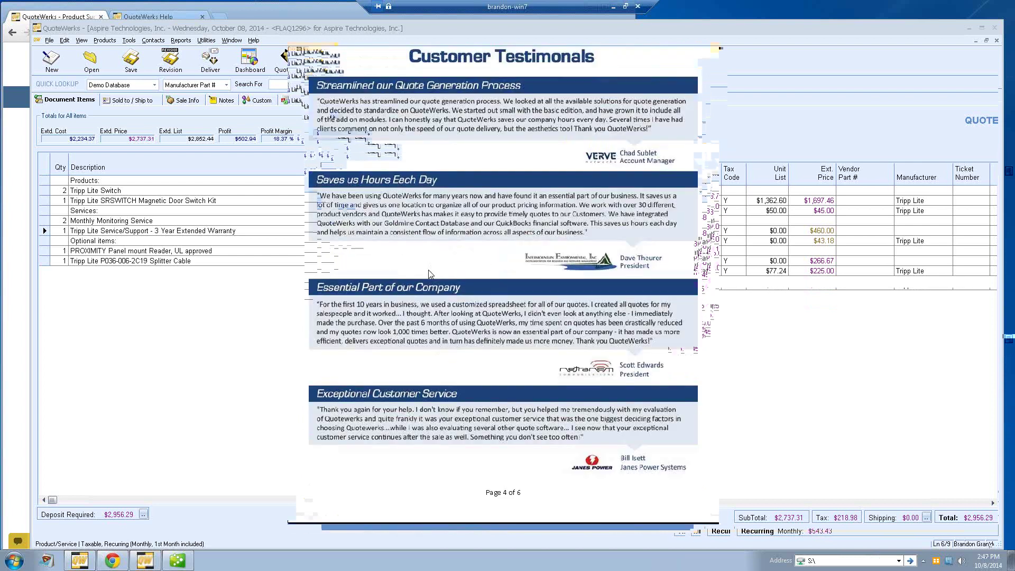
scroll(428, 273, "up", 20)
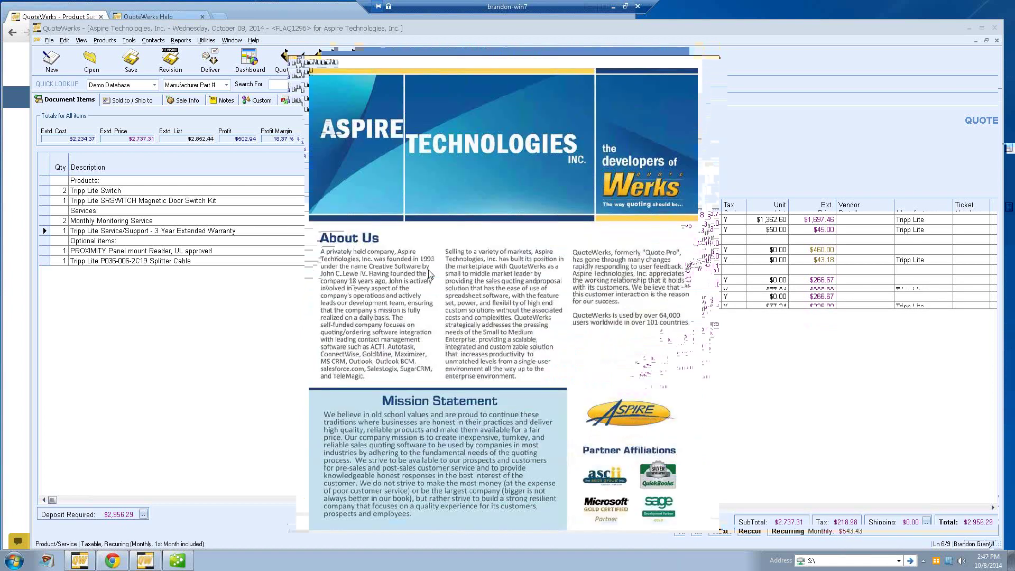
Examine the remaining proposal preview pages, and recheck the cover page settings and available layouts for delivering the document
scroll(430, 274, "up", 10)
scroll(431, 274, "down", 10)
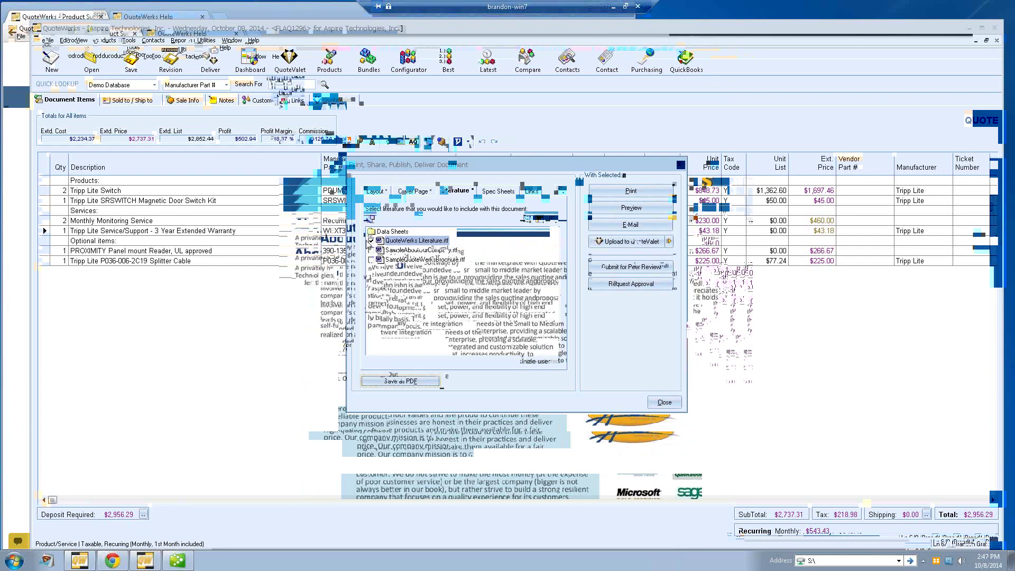
left_click(412, 191)
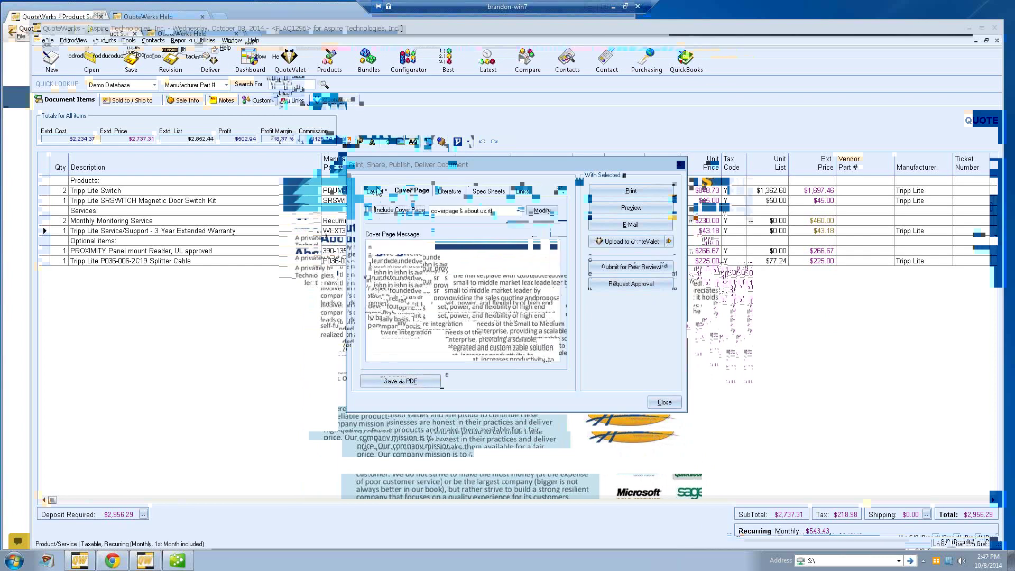
left_click(377, 191)
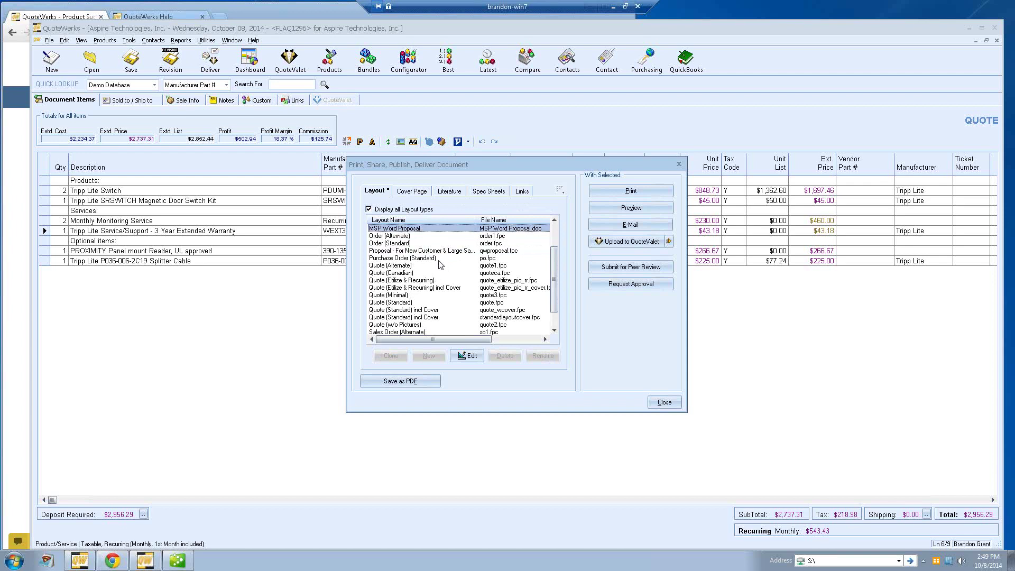
Preview the quote in the MSP Word Proposal layout, overriding the approval requirement, and close the generated PDF
left_click(631, 208)
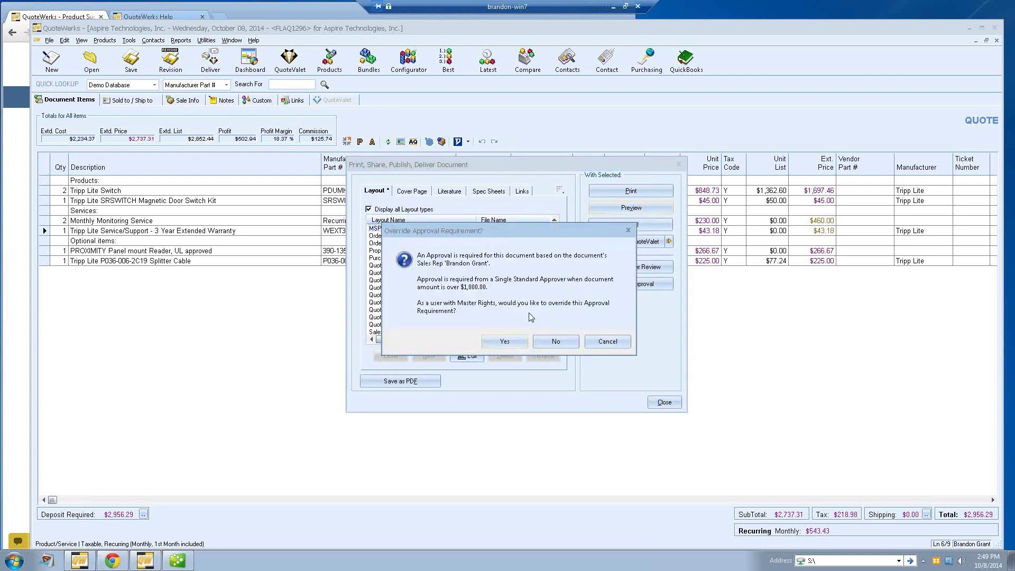
left_click(506, 335)
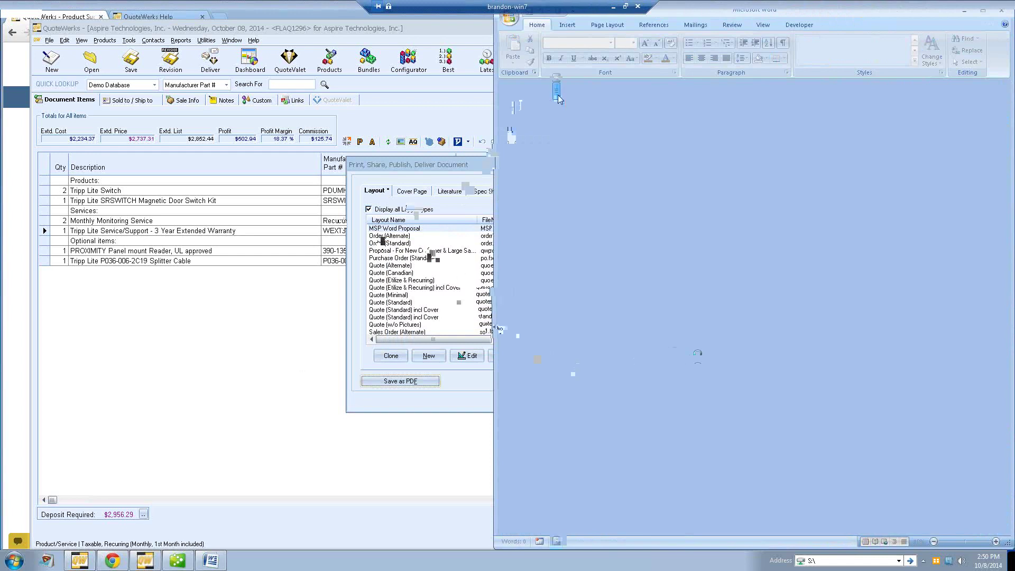
mouse_move(557, 95)
left_mouse_down()
mouse_move(549, 178)
mouse_move(555, 94)
left_mouse_up()
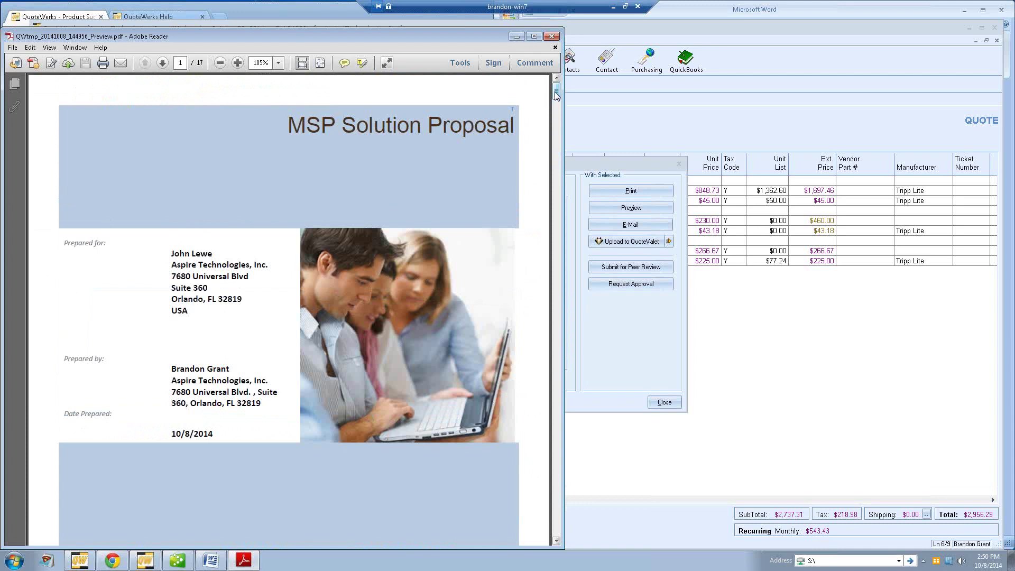
left_click(551, 36)
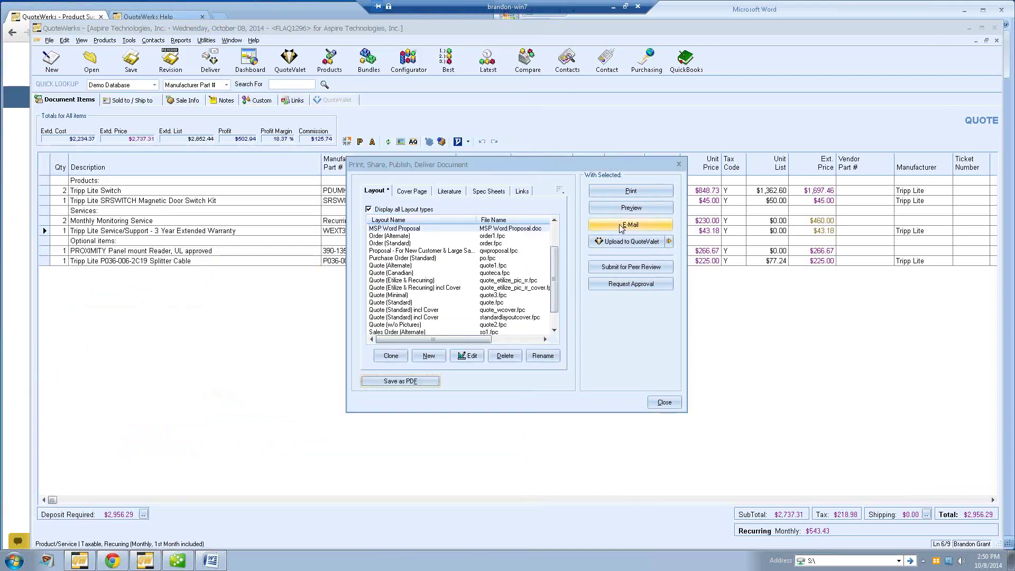
Prepare an e-mail of the quote in the Quote (Etilize & Recurring) layout, overriding the approval requirement
left_click_drag(554, 276, 437, 288)
left_click(418, 274)
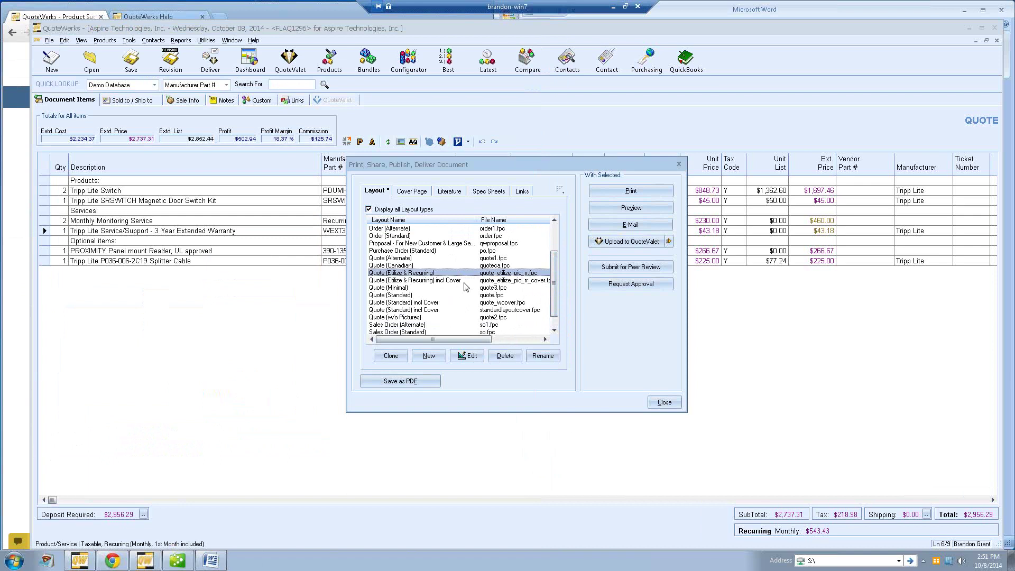
left_click(605, 226)
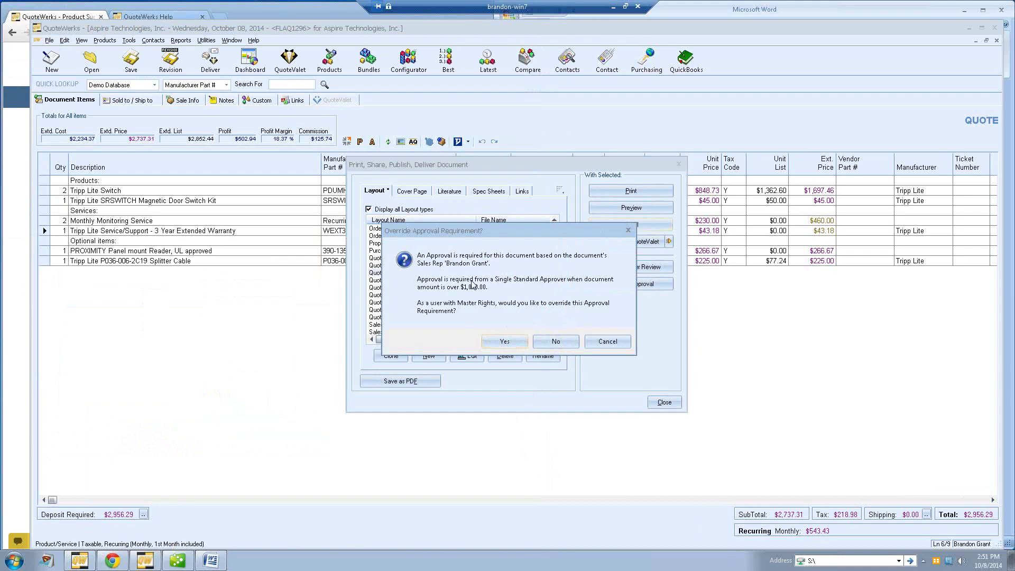
left_click(506, 342)
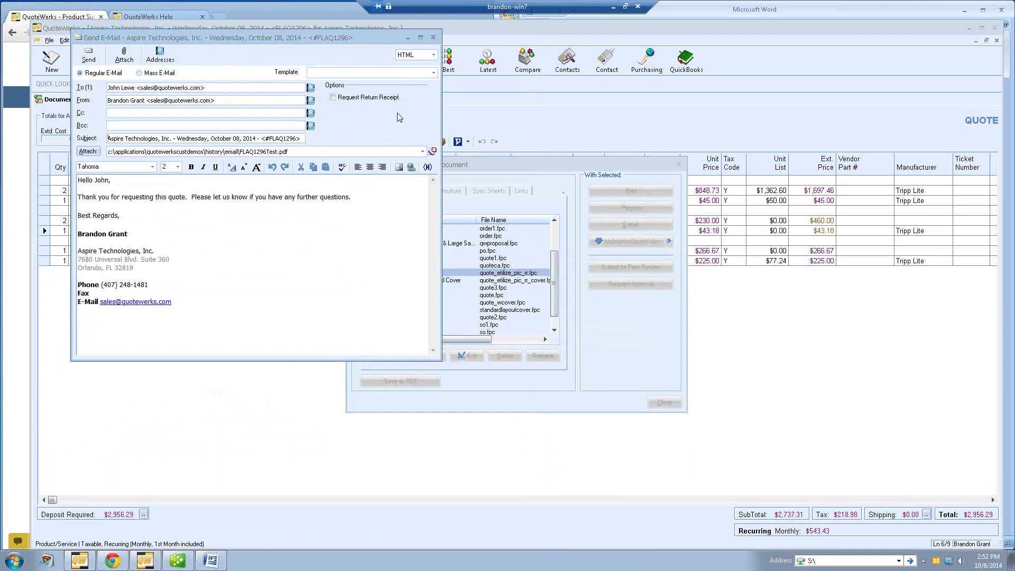
Review the e-mail's template choices and attached quote PDF, and close the message without sending it
left_click(434, 73)
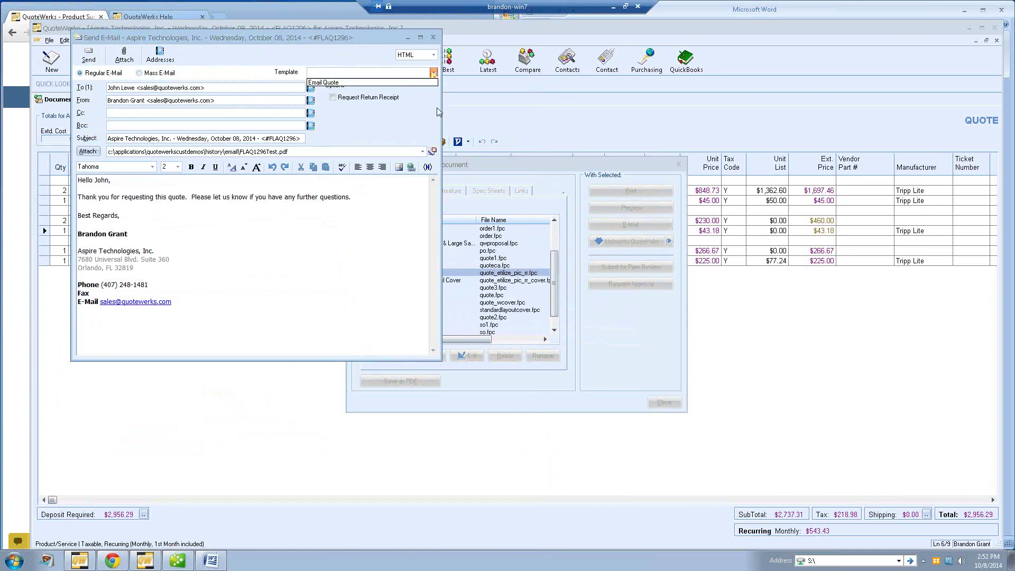
left_click(410, 134)
left_click(422, 152)
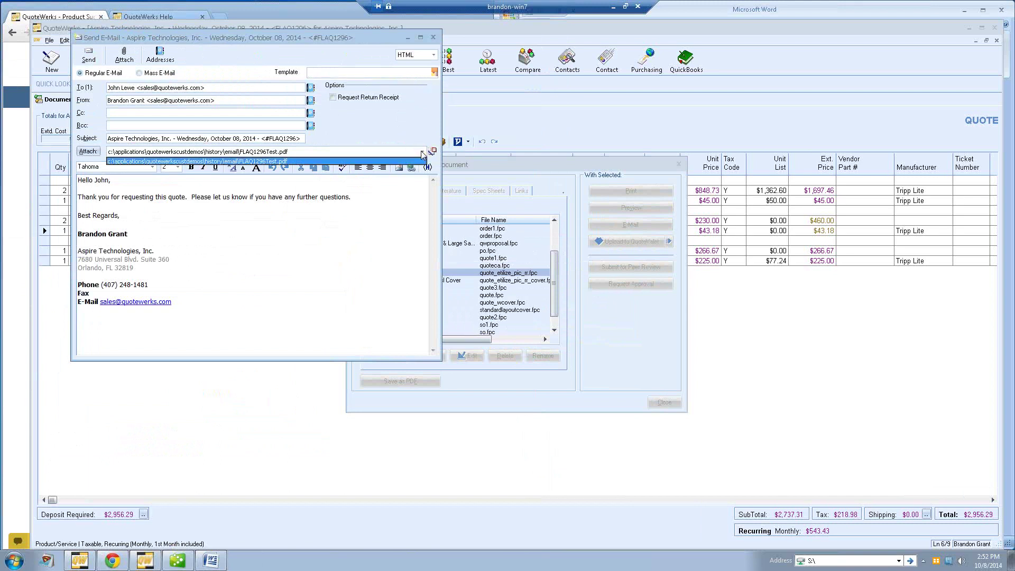
left_click(369, 135)
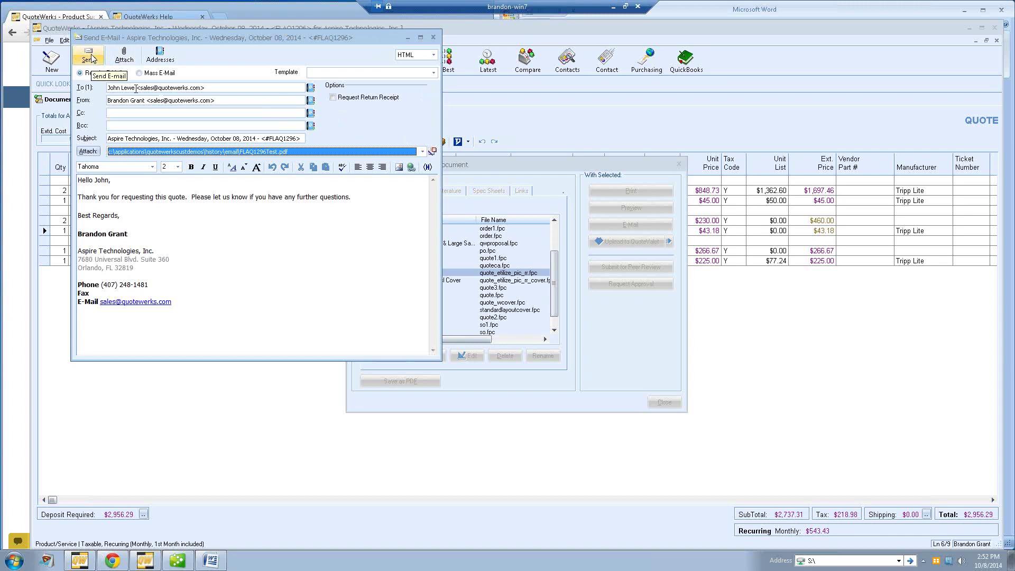
left_click(432, 37)
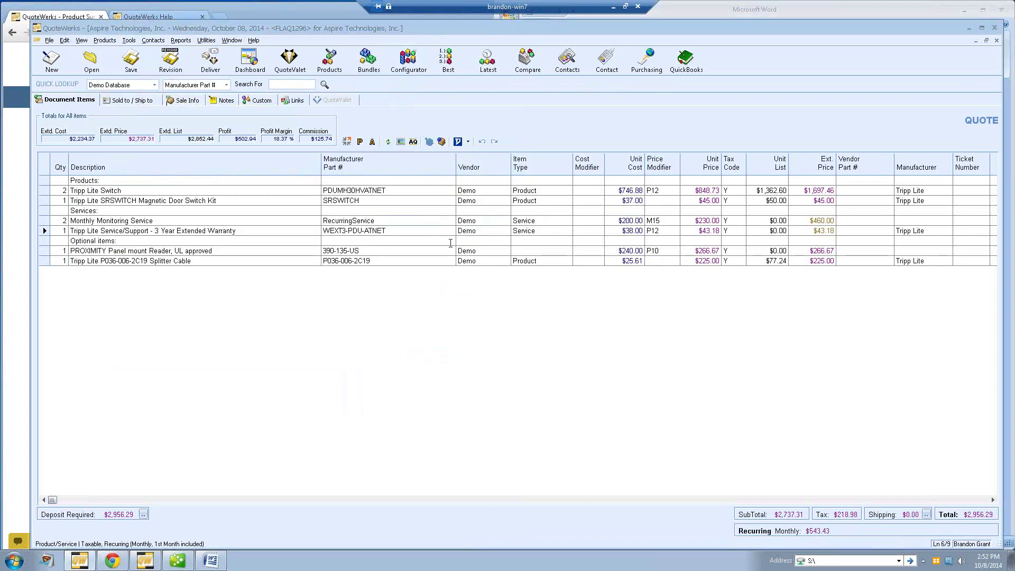
Upload the quote to QuoteValet in the Quote (Etilize & Recurring) layout with the CustomerFacing template, overriding the approval requirement
left_click(212, 64)
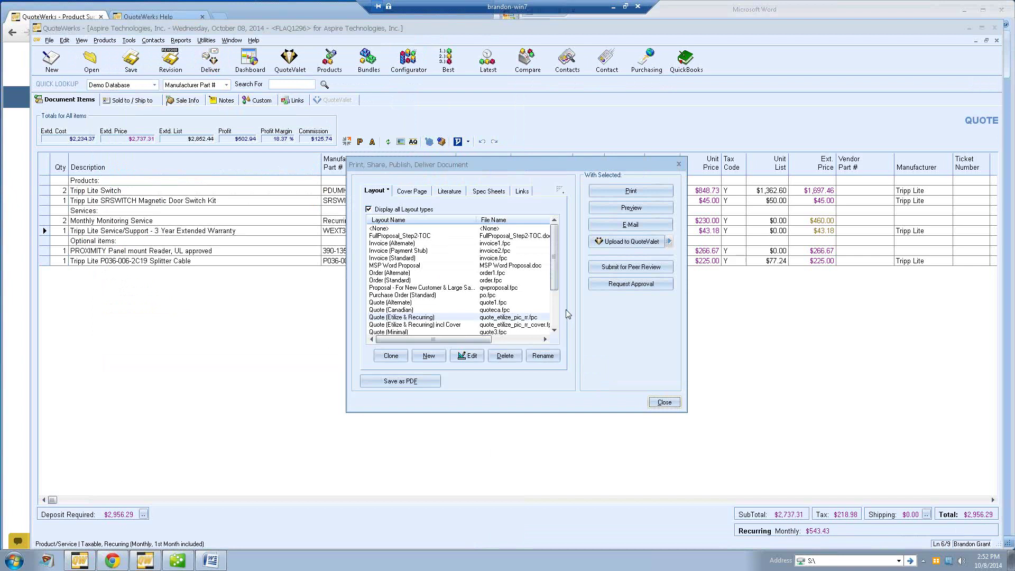
left_click(431, 317)
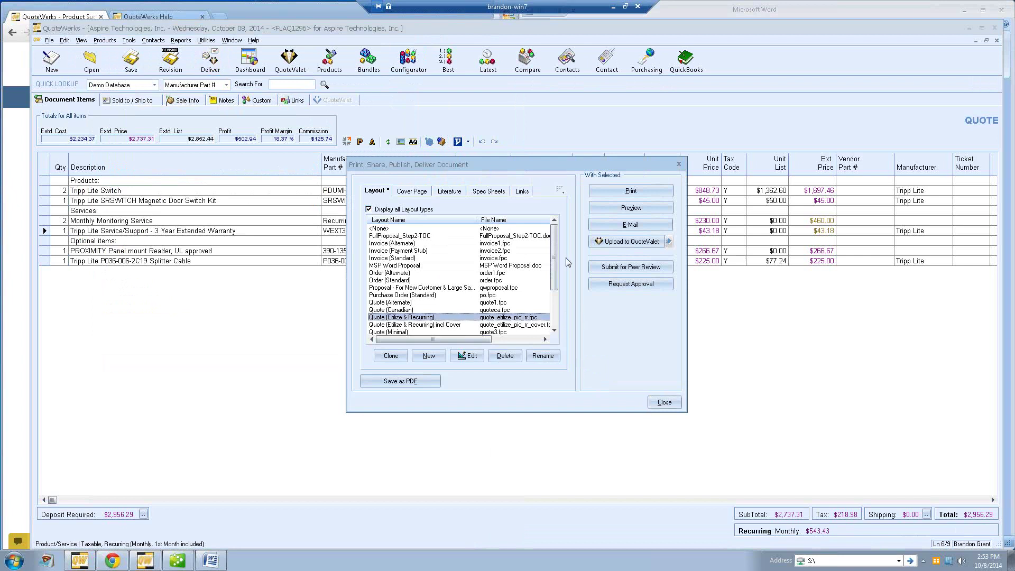
left_click(605, 243)
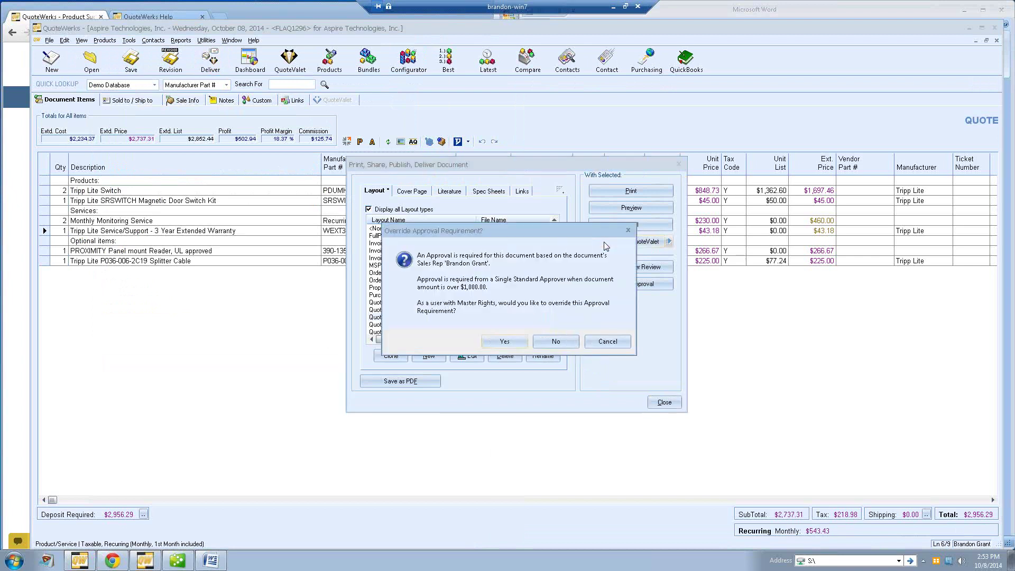
left_click(503, 342)
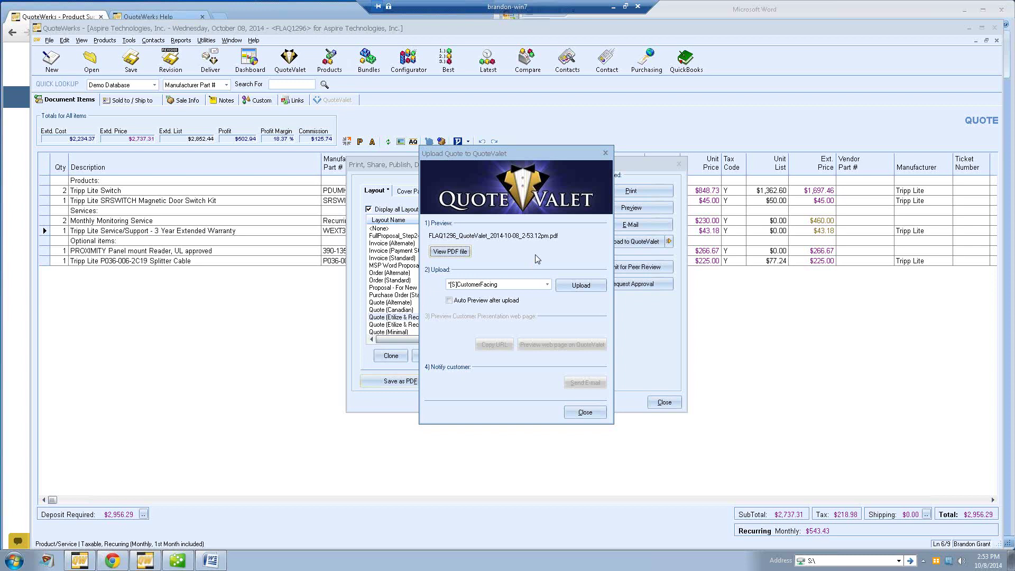
left_click(575, 287)
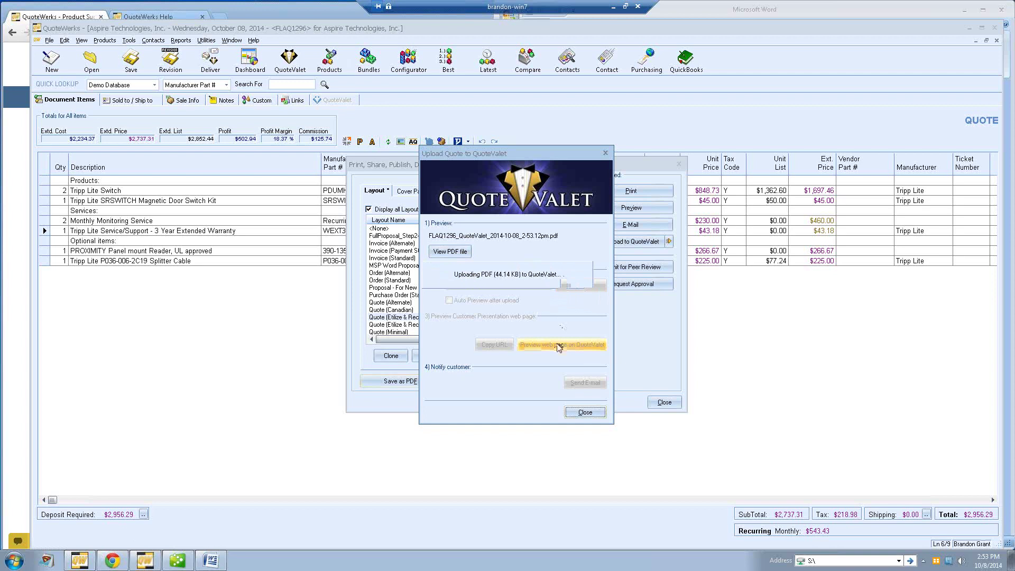
Open the customer notification e-mail for the QuoteValet quote and check its attachment list and message body
left_click(581, 383)
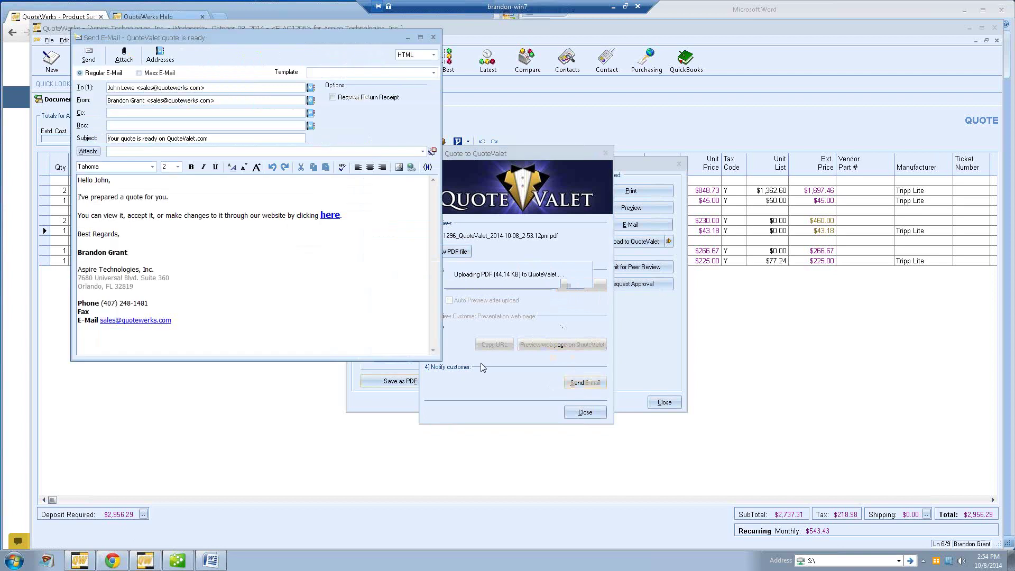
left_click_drag(243, 36, 438, 100)
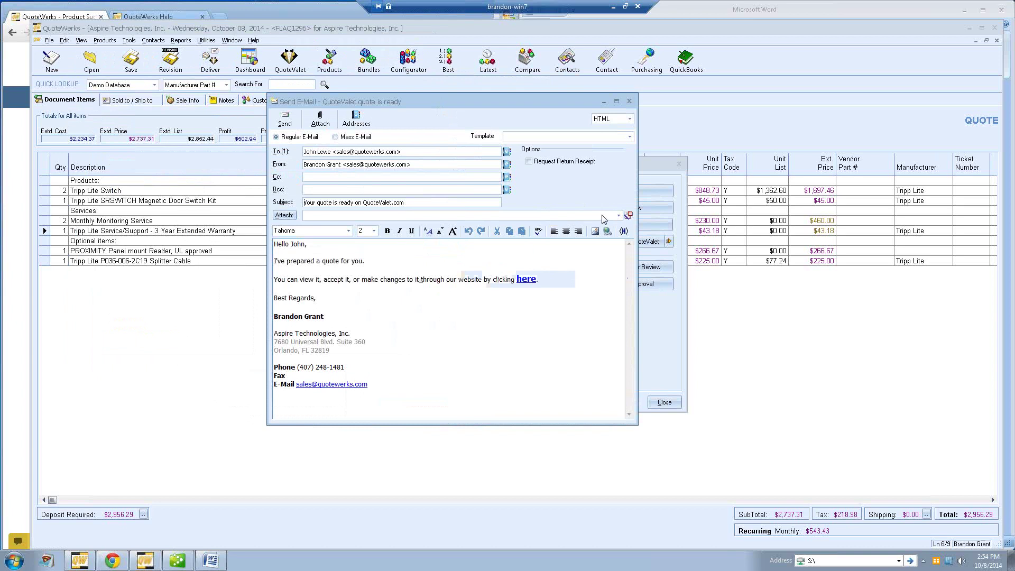
left_click(618, 215)
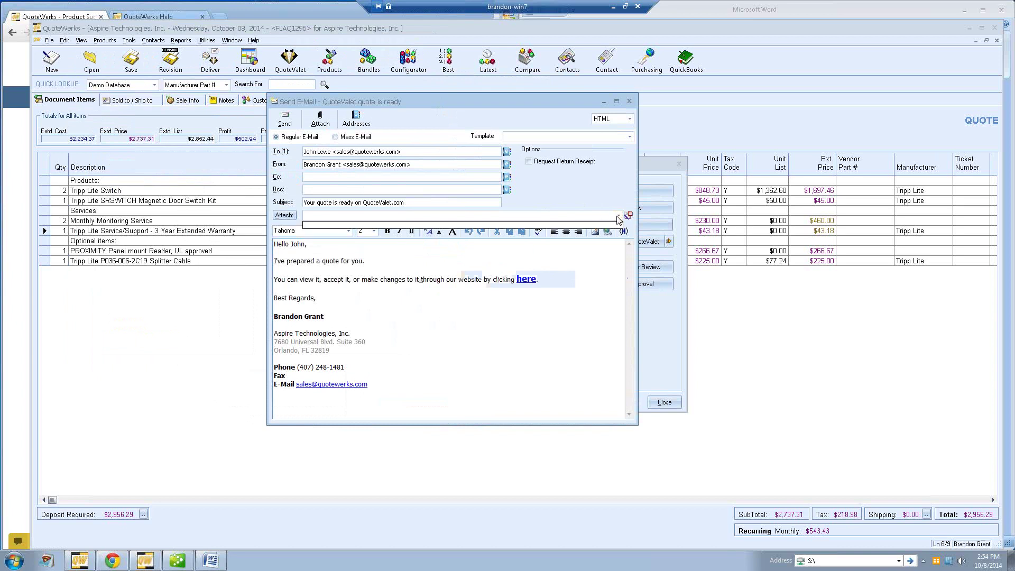
left_click(618, 217)
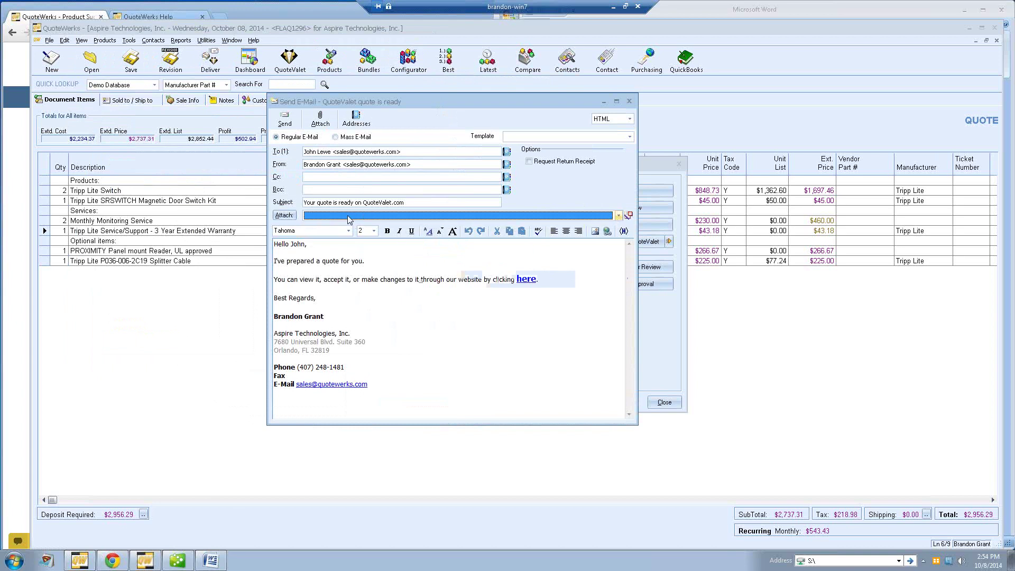
left_click(495, 279)
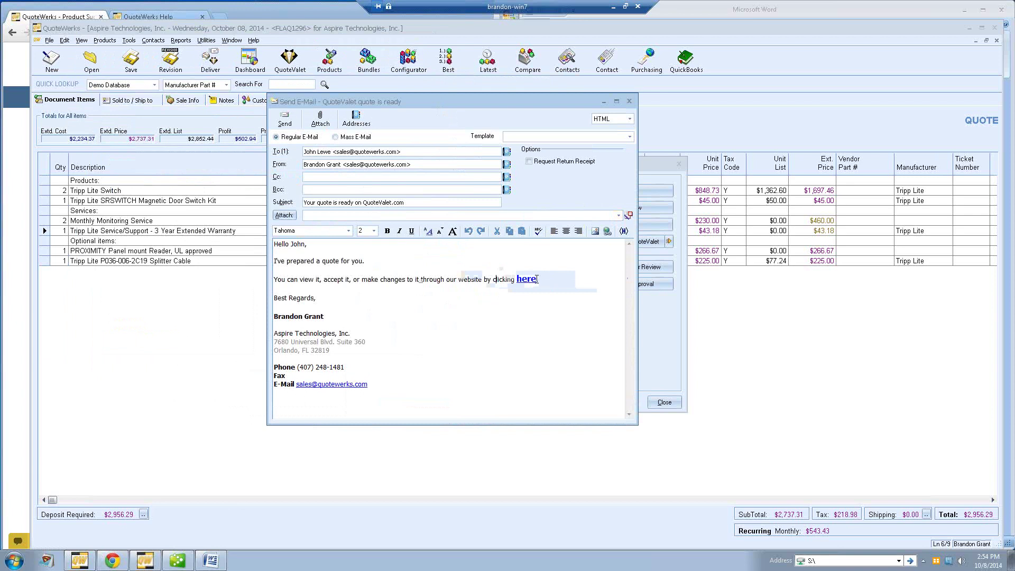
Copy the URL behind the e-mail's "here" link and open it in a new Chrome tab
left_click_drag(536, 279, 516, 279)
left_click(607, 231)
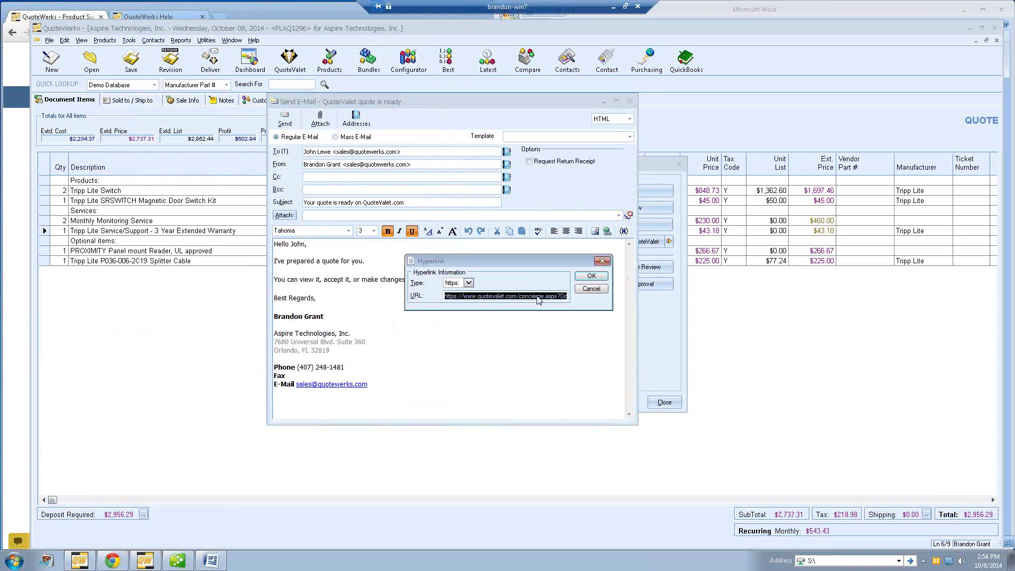
left_click(585, 288)
left_click(221, 17)
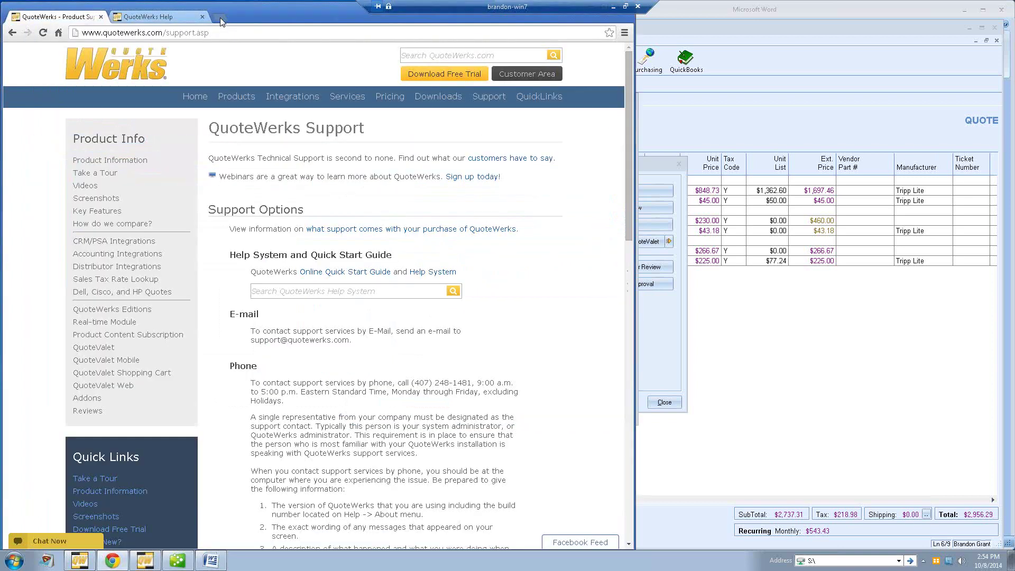
key("ctrl+v")
key("Return")
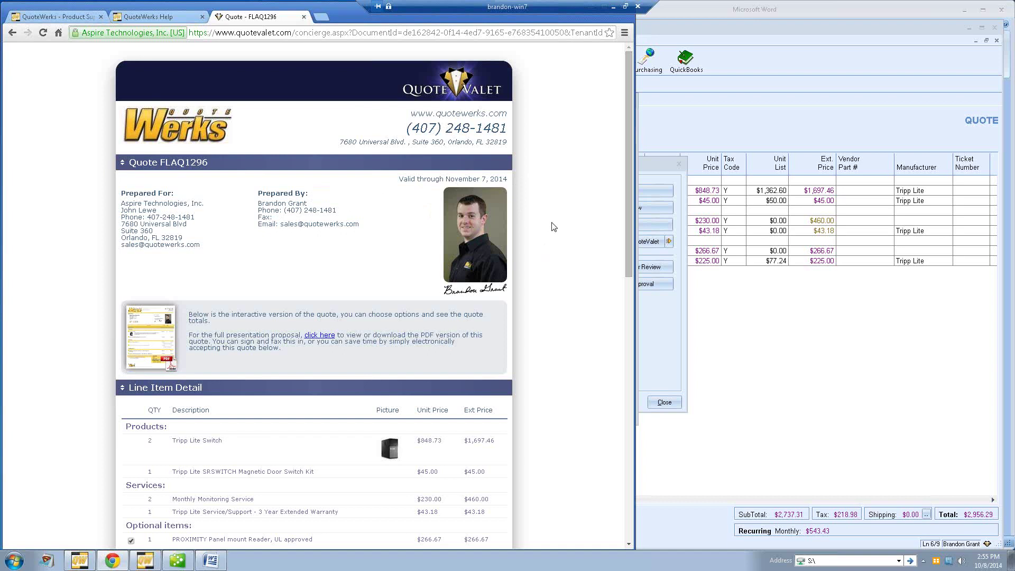
View the PDF version of the quote from the QuoteValet page and close it
scroll(553, 226, "down", 2)
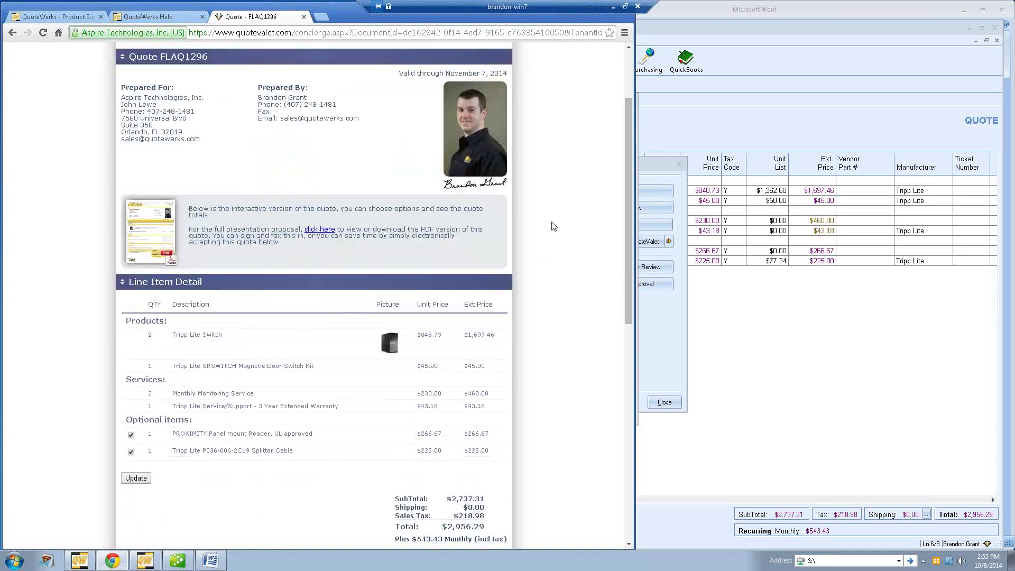
left_click(159, 236)
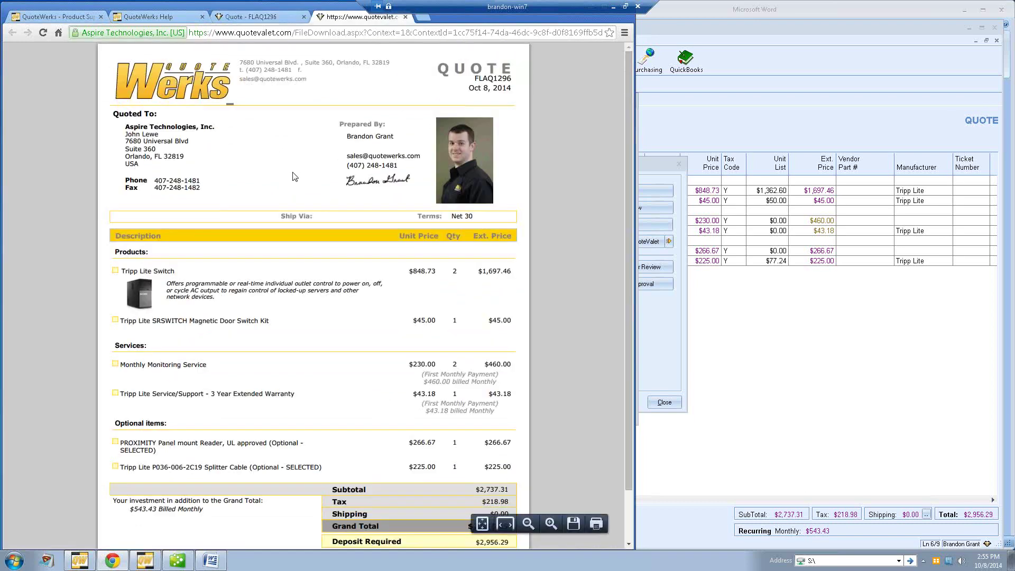
scroll(294, 174, "down", 1)
scroll(291, 185, "up", 1)
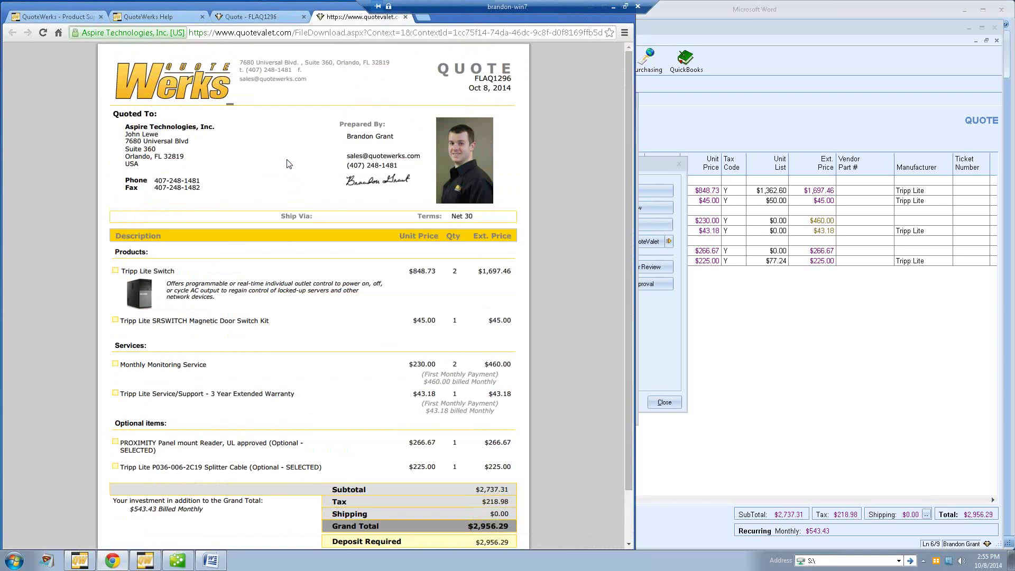
left_click(406, 17)
Deselect the PROXIMITY Panel mount Reader and Tripp Lite Splitter Cable optional items on the web quote and update its totals
scroll(536, 166, "down", 3)
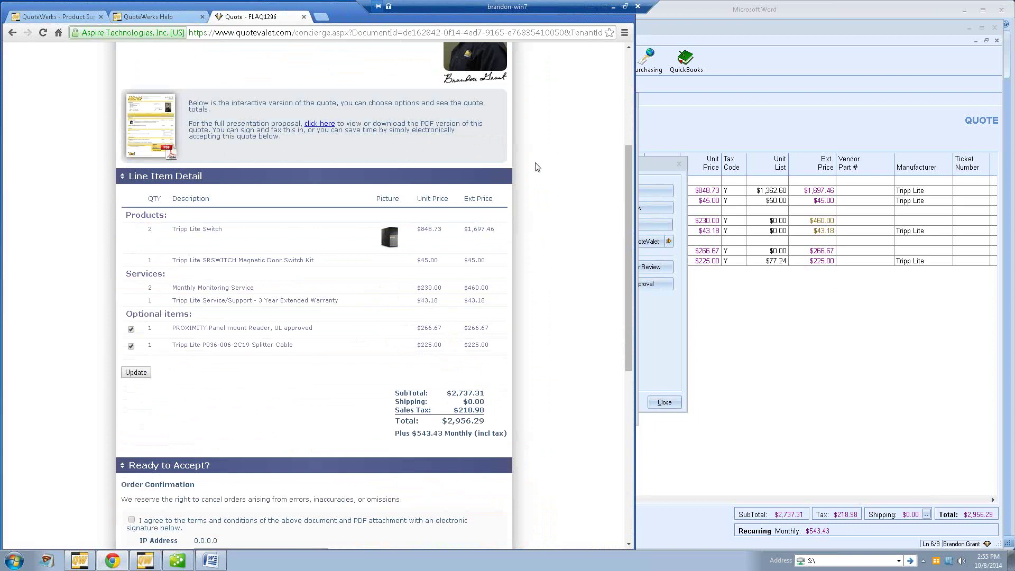
scroll(536, 167, "down", 1)
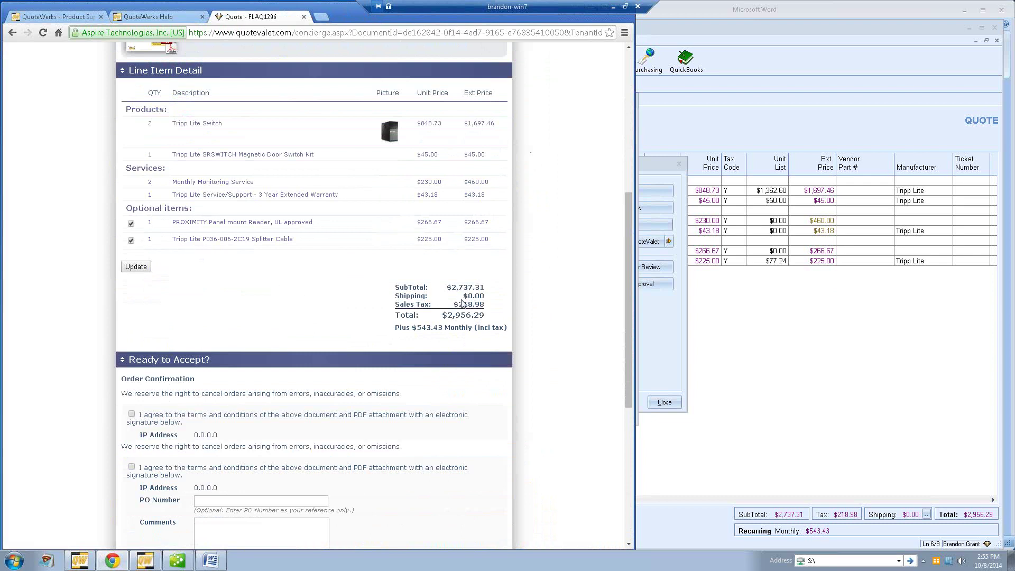
left_click(131, 223)
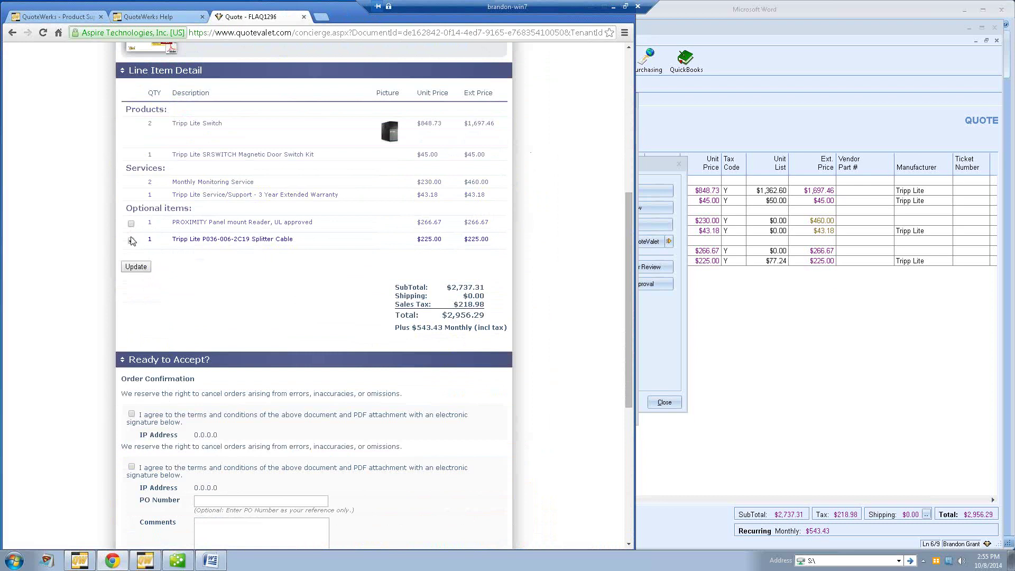
left_click(131, 240)
left_click(137, 267)
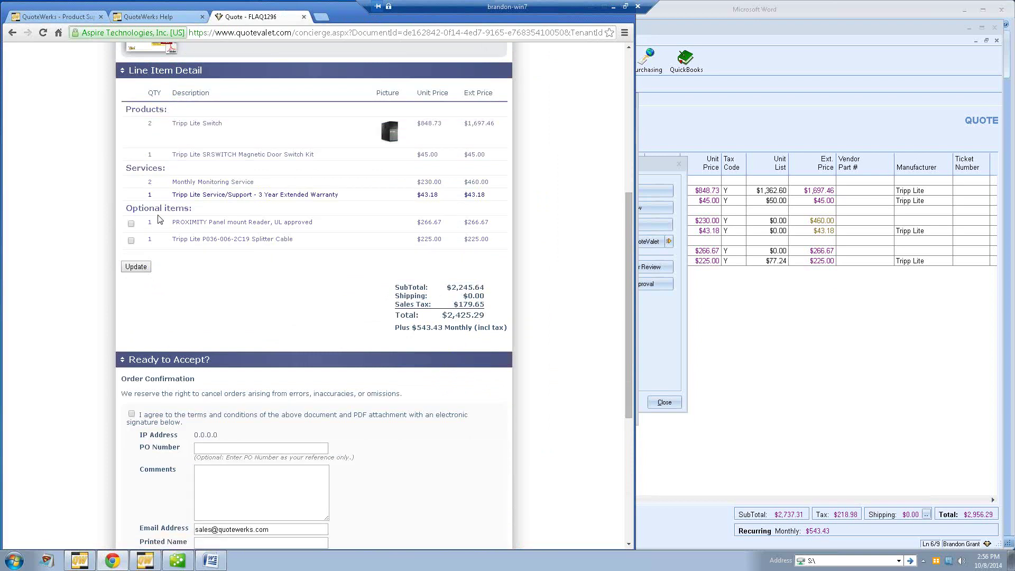
Reselect the PROXIMITY Panel mount Reader and Tripp Lite Splitter Cable optional items on the web quote and update its totals
left_click(131, 241)
left_click(132, 224)
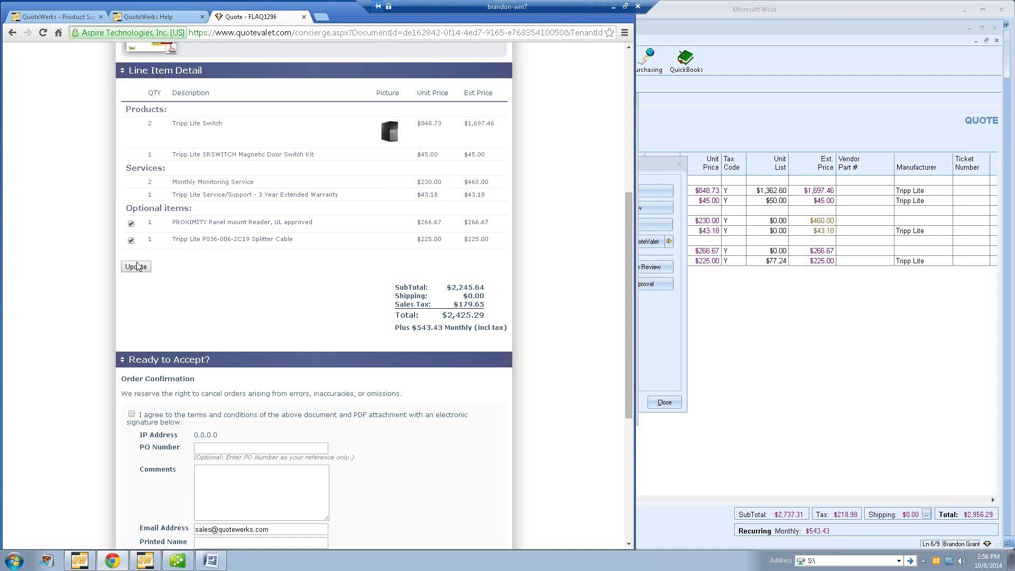
left_click(136, 266)
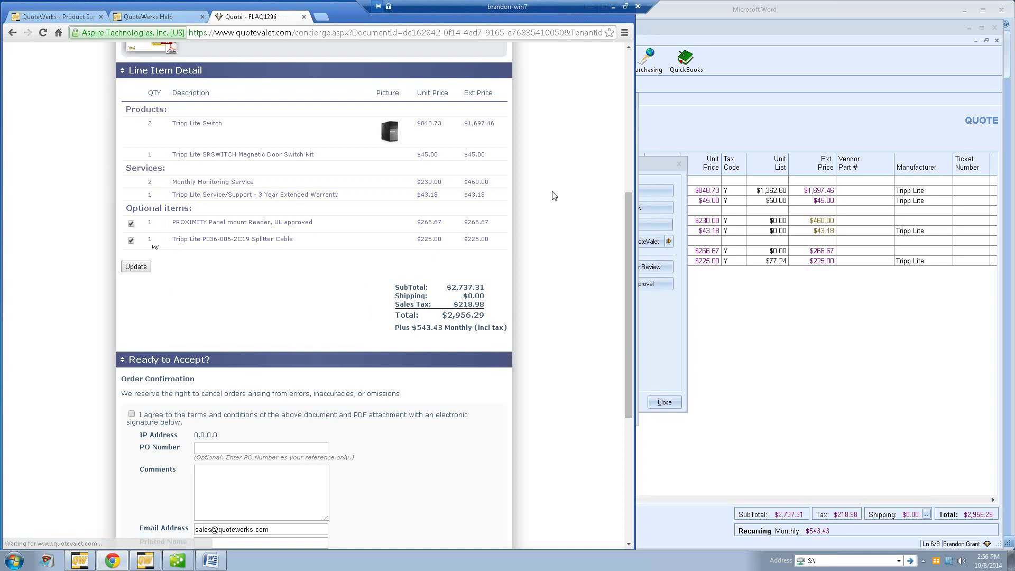
Submit the comment "Question" in the web quote's Have Questions section and check that section's comments
scroll(553, 196, "down", 4)
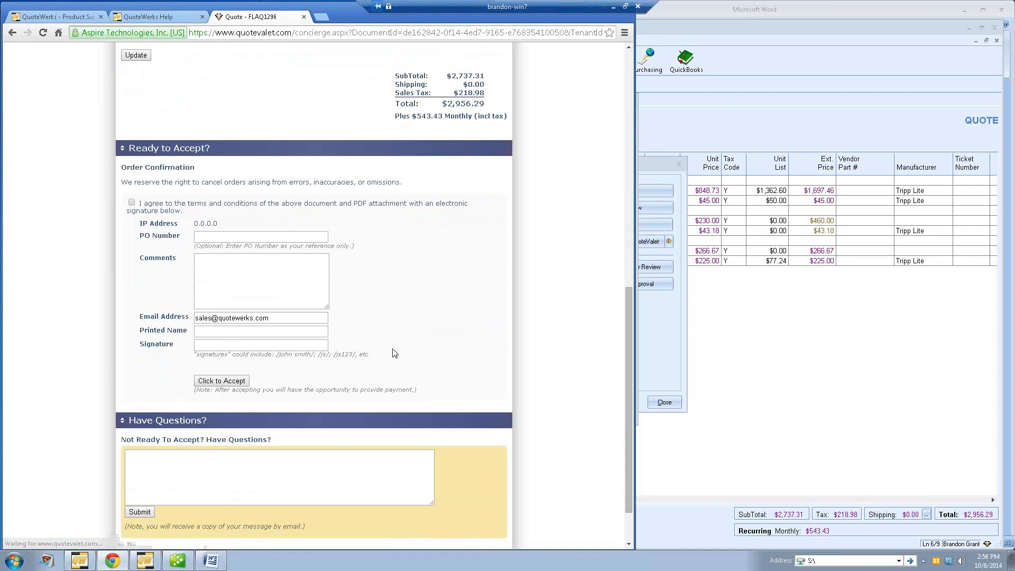
left_click(206, 469)
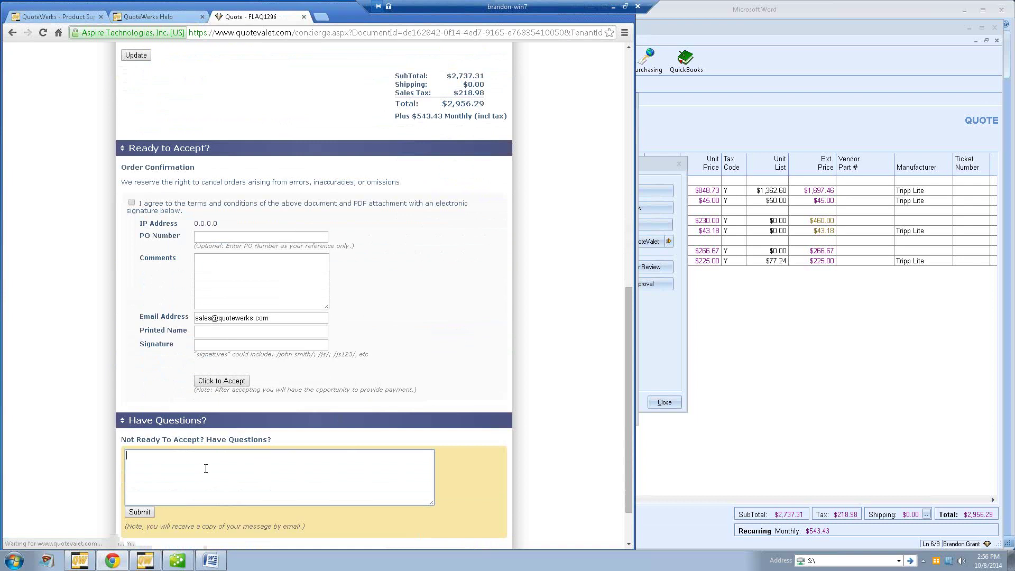
type("Question")
left_click(139, 511)
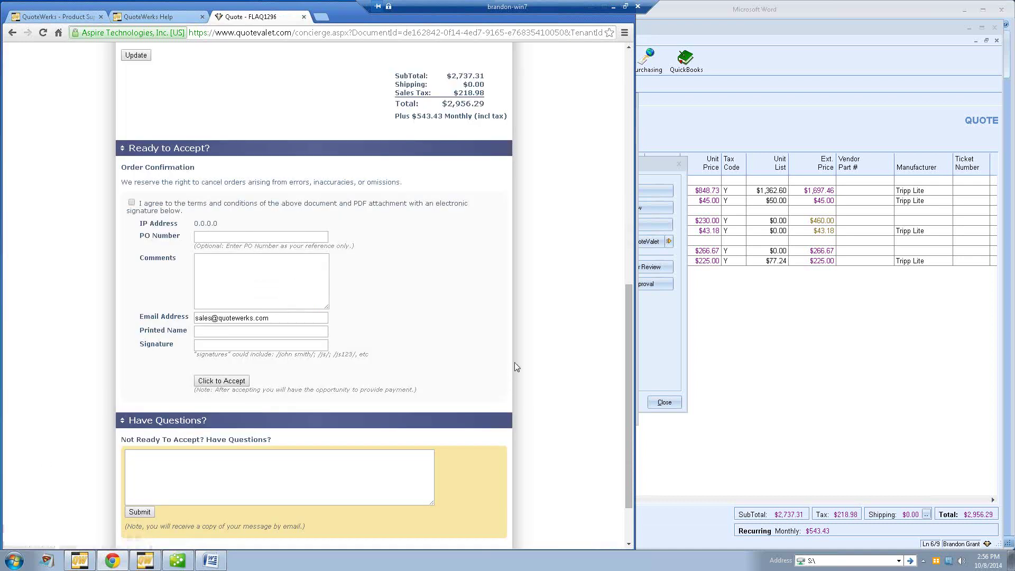
scroll(536, 372, "down", 2)
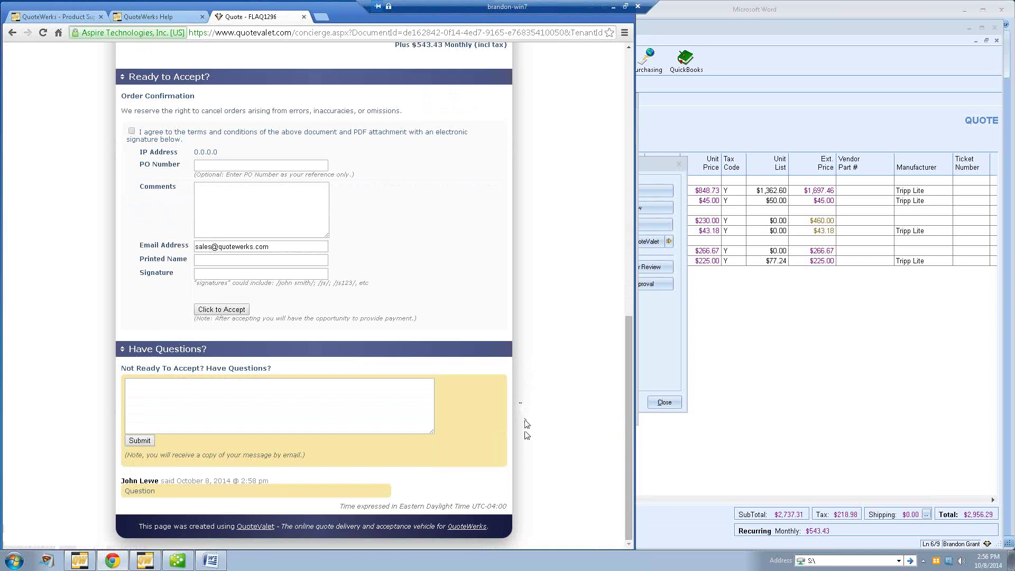
Switch to QuoteWerks and close the Upload Quote to QuoteValet dialog and the delivery window behind it
left_click(666, 358)
left_click(629, 101)
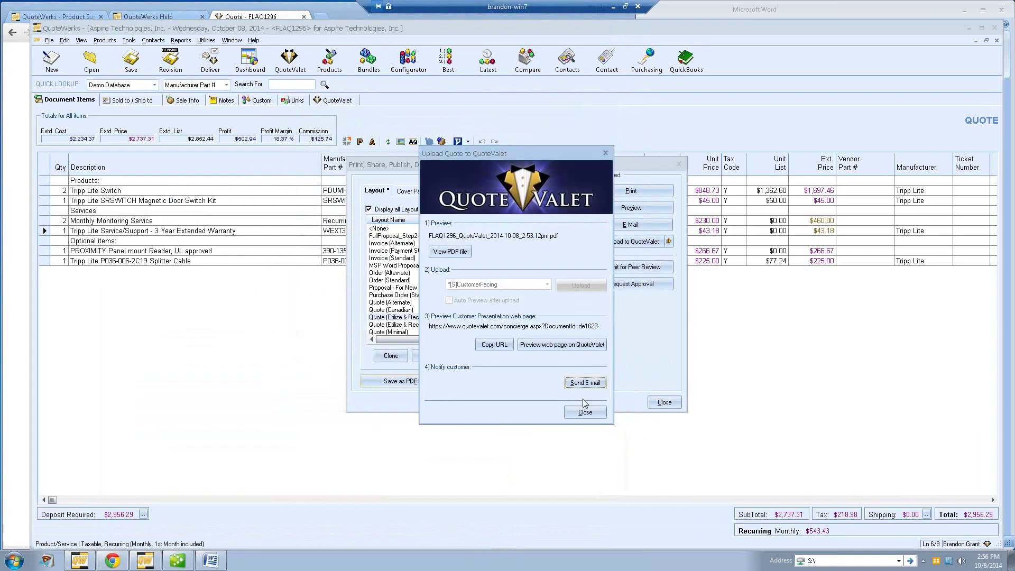
left_click(584, 410)
left_click(663, 403)
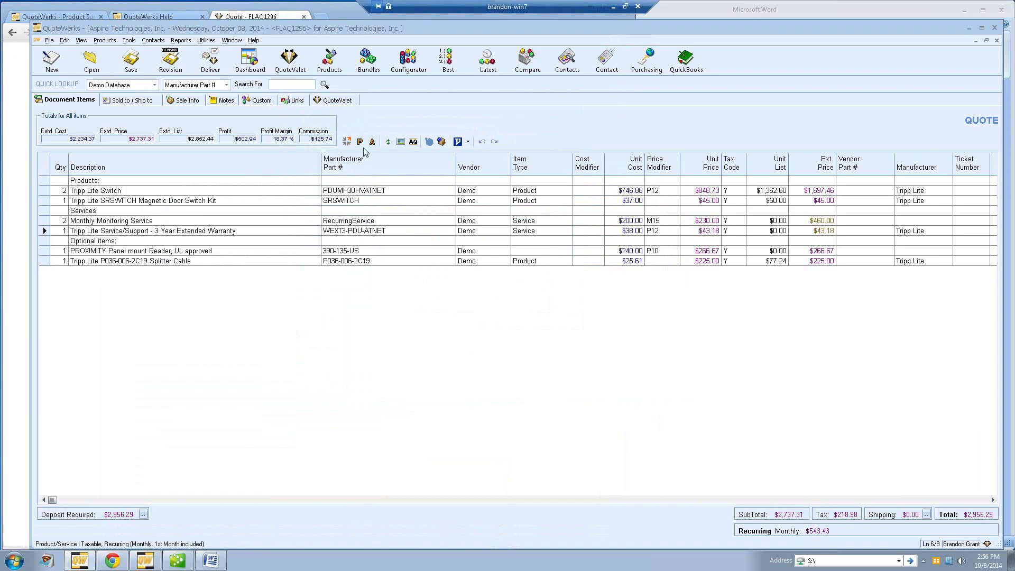
Review the quote's QuoteValet activity log, from its upload and first viewing through the option changes to the customer's comment
left_click(334, 102)
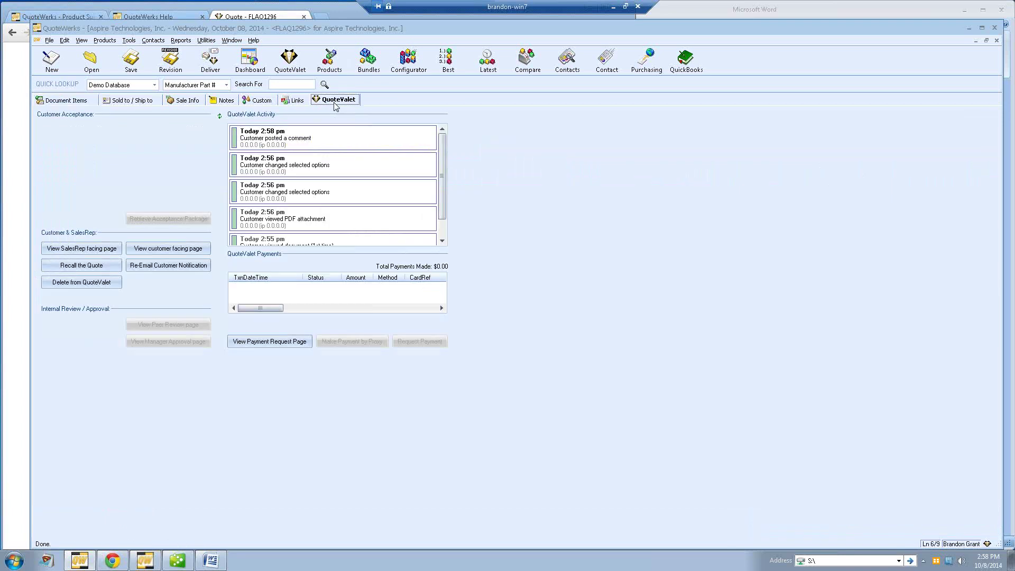
scroll(441, 145, "down", 1)
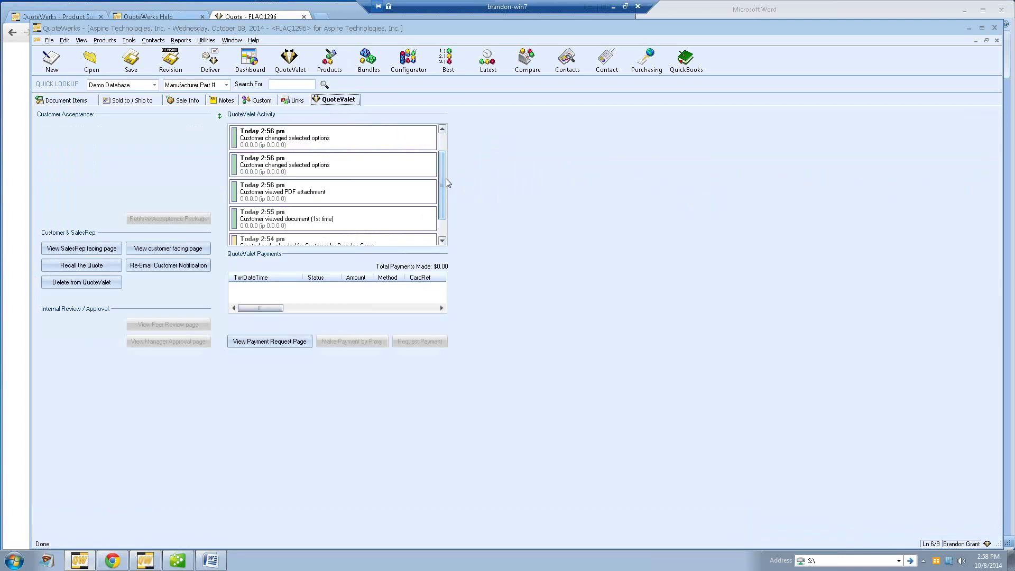
scroll(444, 187, "down", 1)
left_click(410, 226)
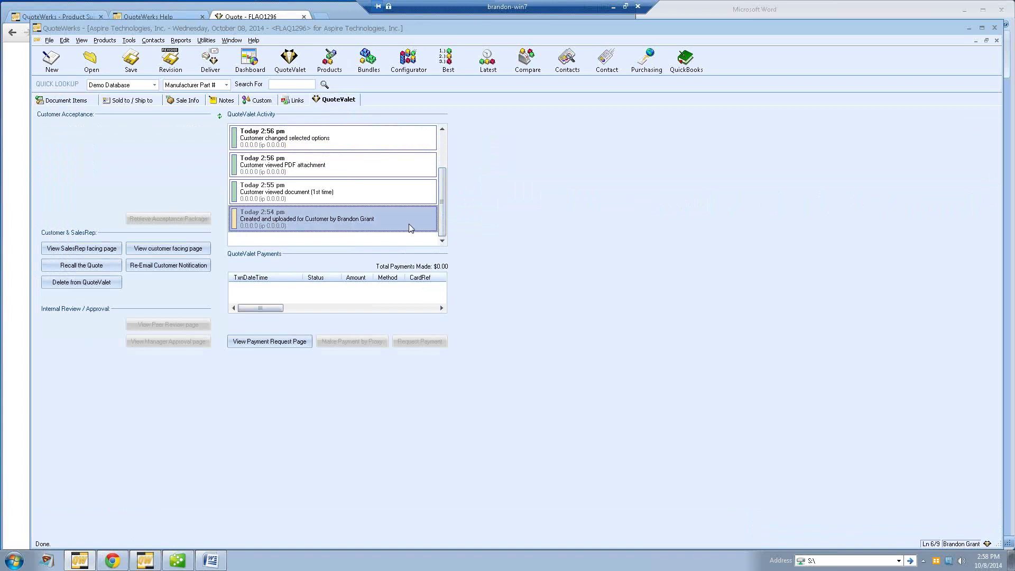
left_click(274, 199)
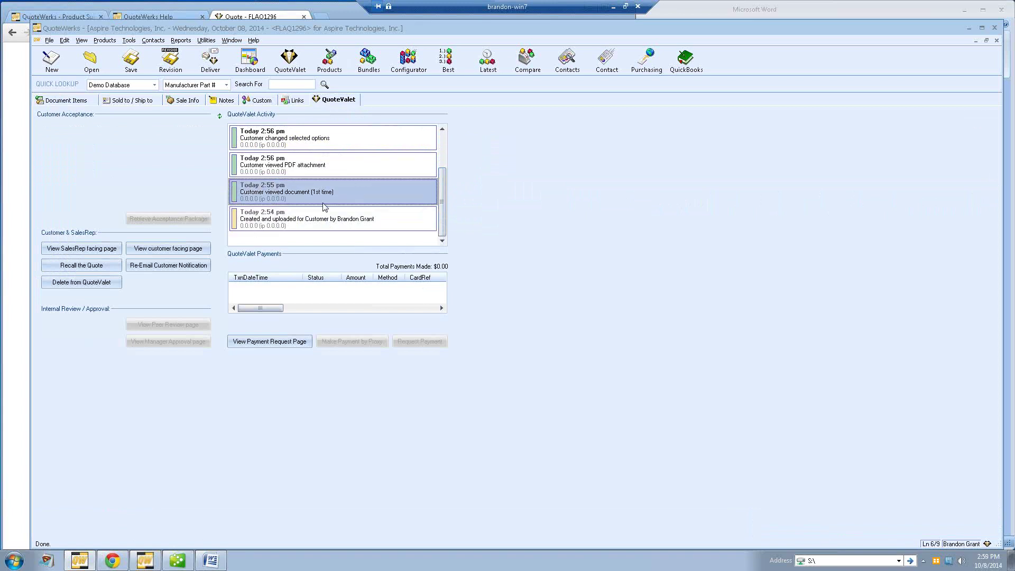
left_click(365, 172)
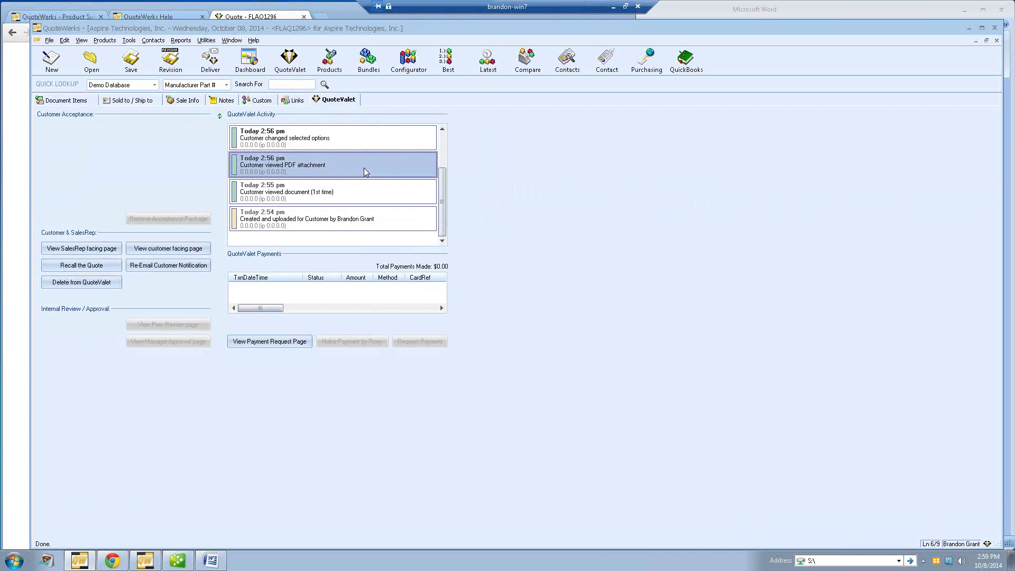
left_click(442, 129)
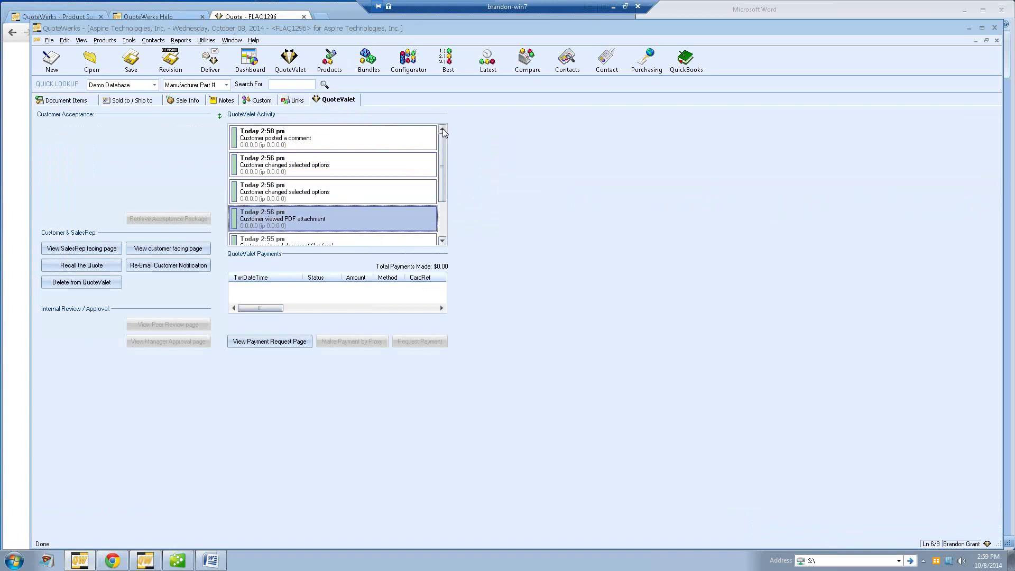
left_click(371, 187)
left_click(327, 164)
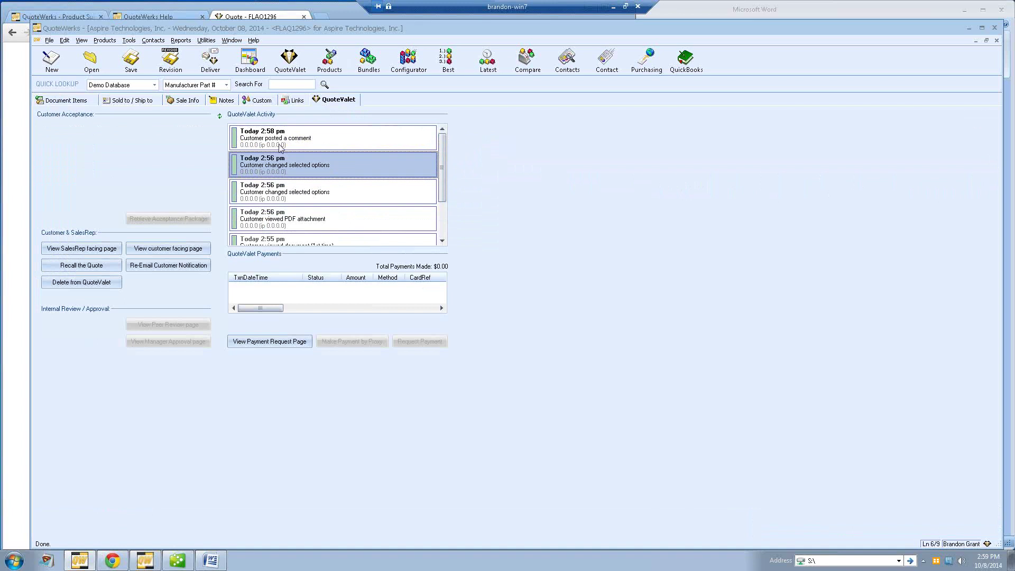
left_click(309, 144)
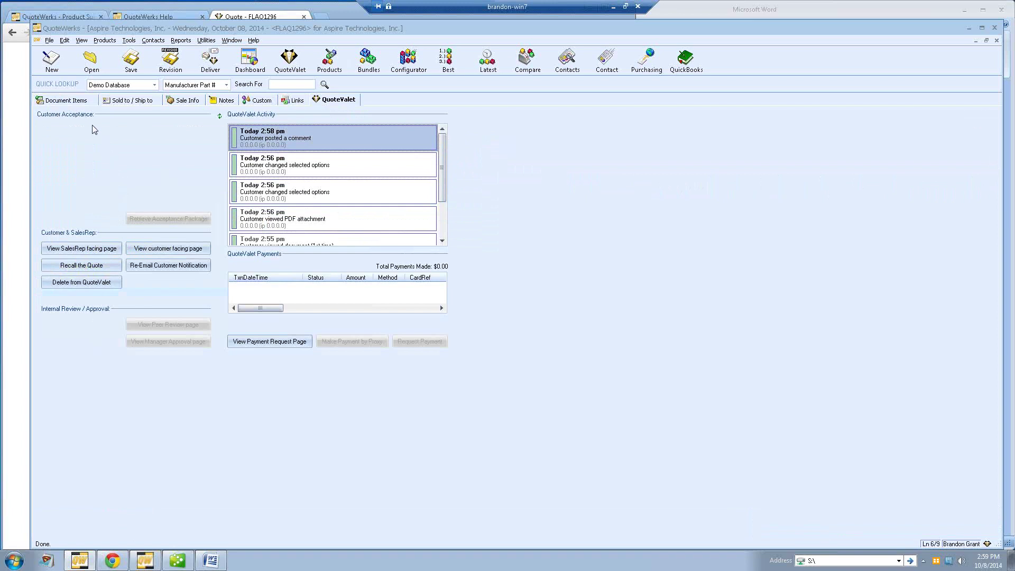
Accept the web quote by agreeing to its terms and entering the customer's printed name and signature, and open the payment page
left_click(213, 12)
scroll(438, 206, "up", 1)
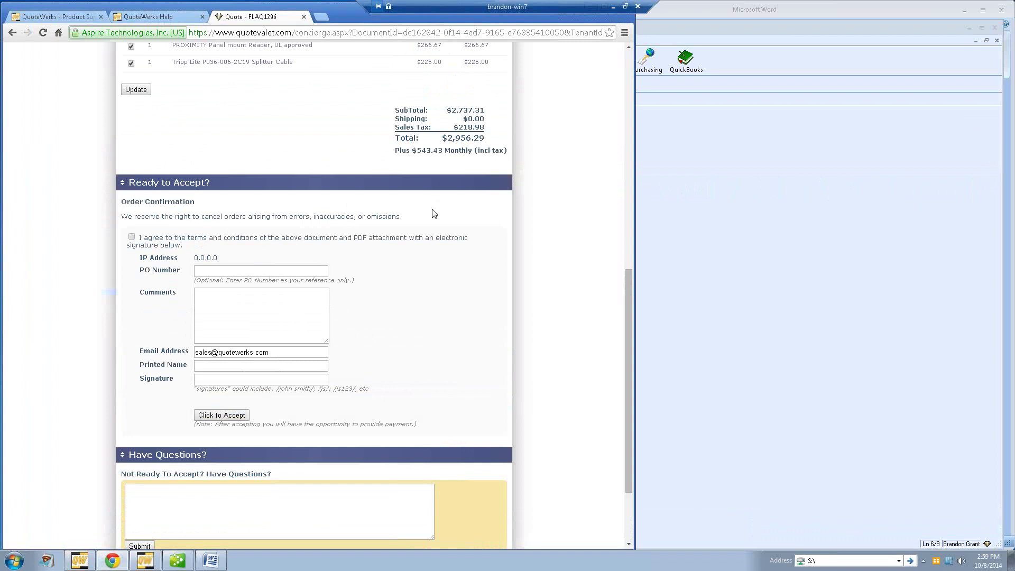
left_click(131, 237)
left_click(222, 270)
left_click(225, 302)
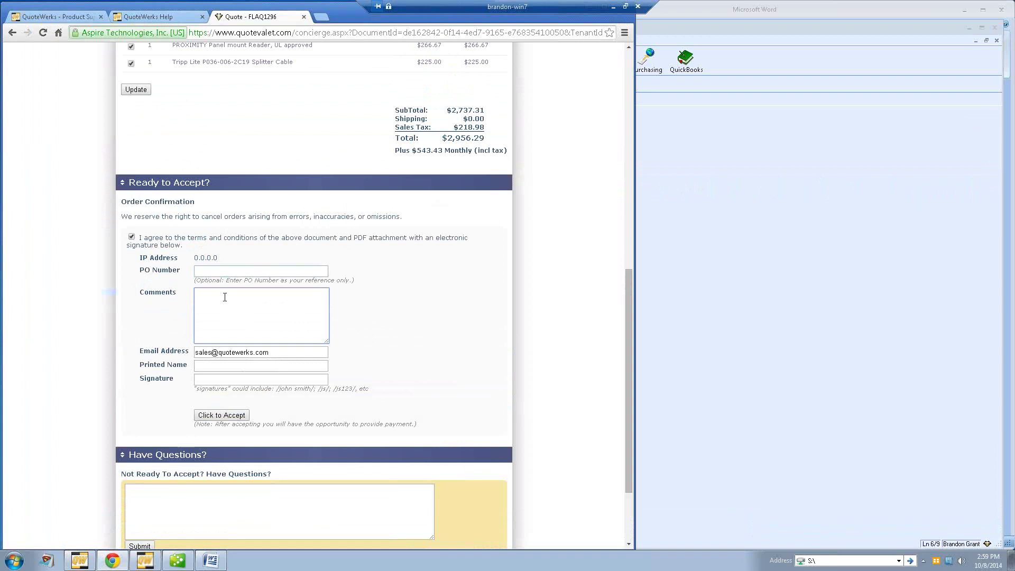
left_click(213, 367)
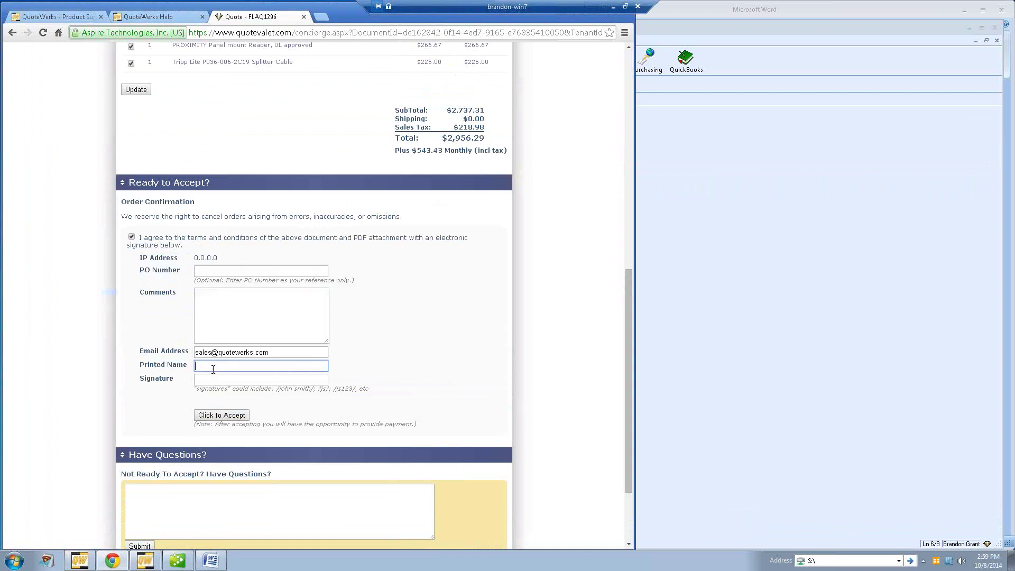
type("John Sales")
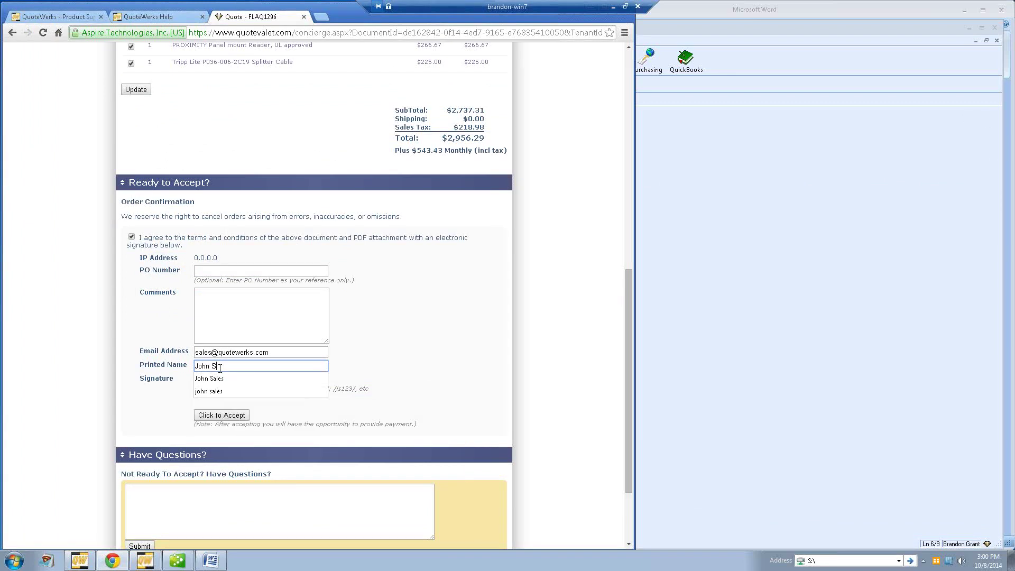
key("Tab")
type("John S")
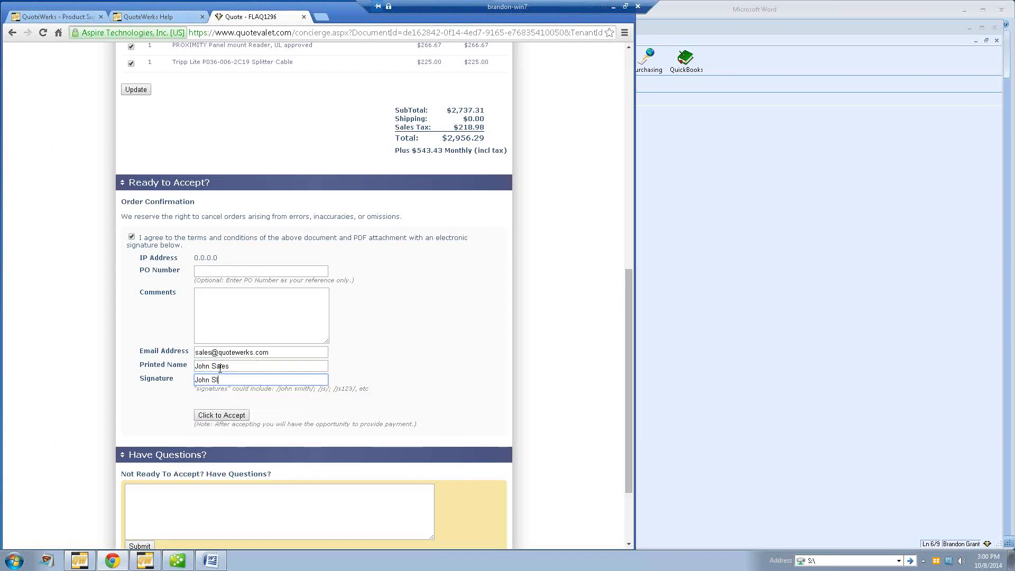
type("ales")
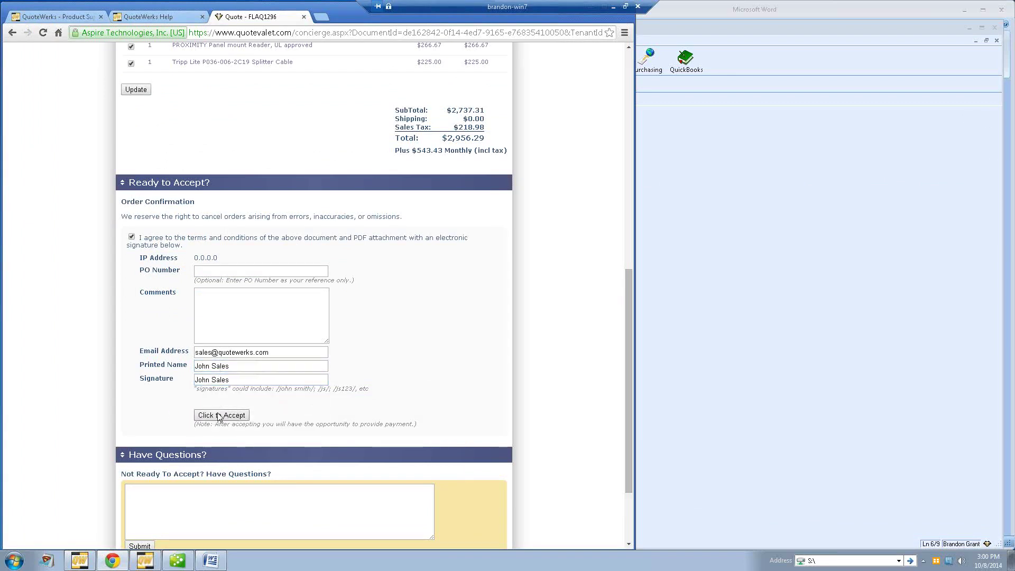
left_click(222, 416)
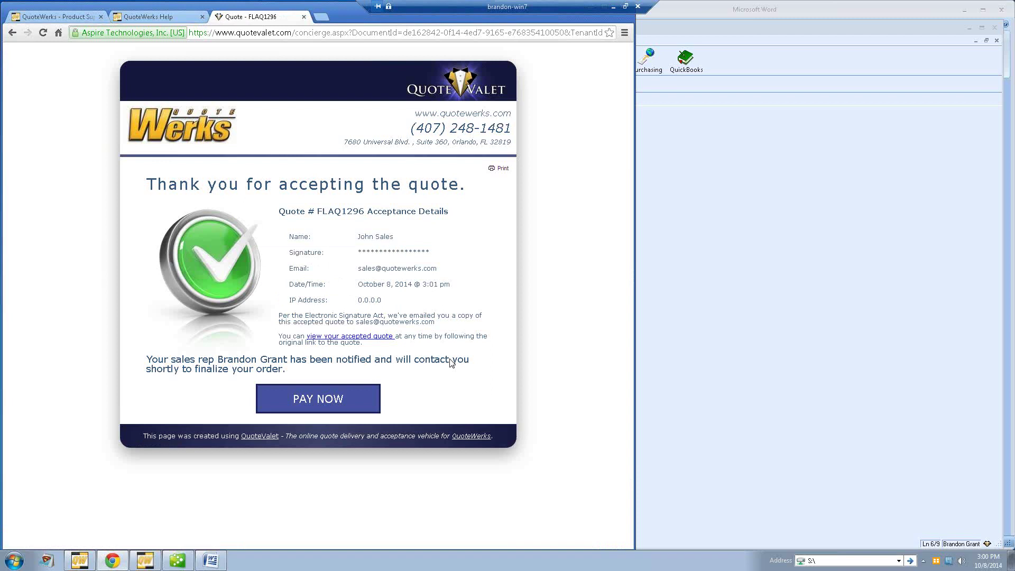
left_click(349, 398)
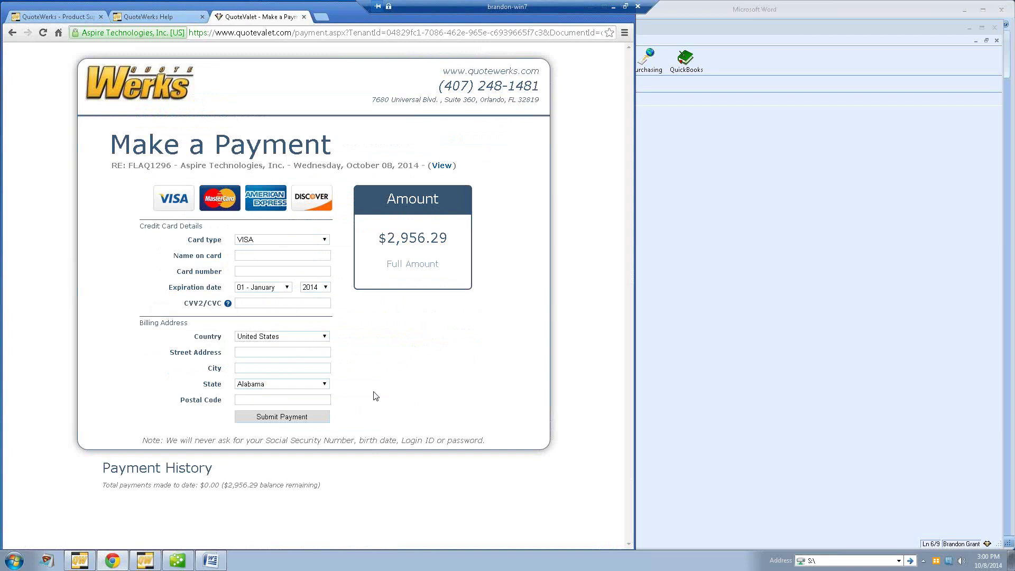
Switch to QuoteWerks, reload the quote's QuoteValet acceptance status, and cancel the offered order conversion after overriding the approval requirement
left_click(652, 293)
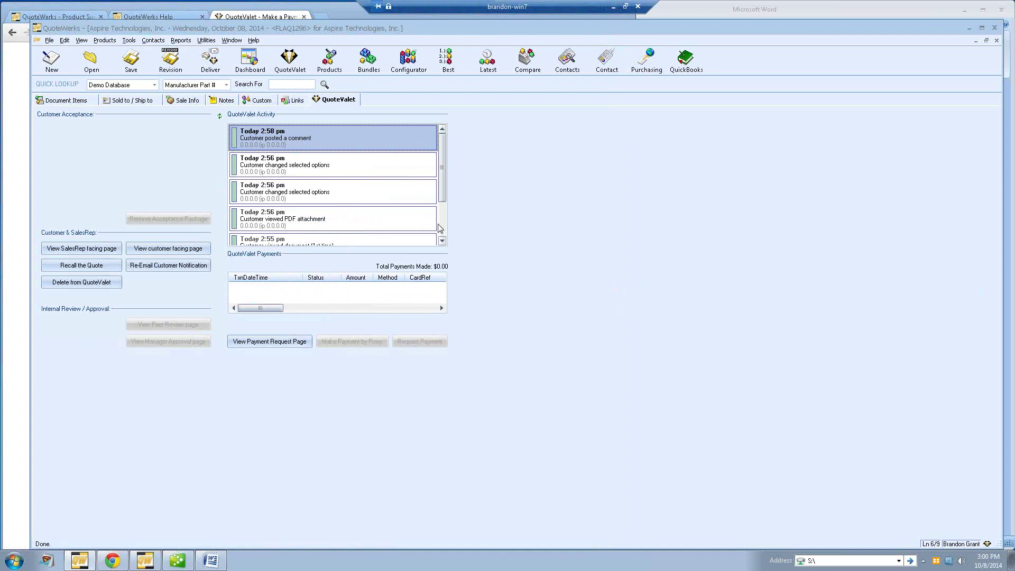
left_click(85, 101)
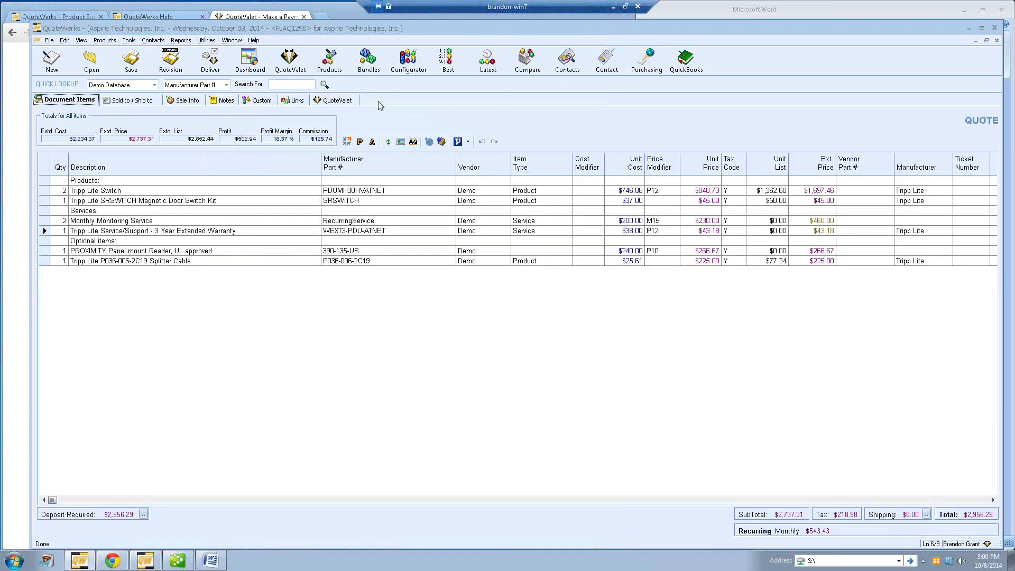
left_click(387, 141)
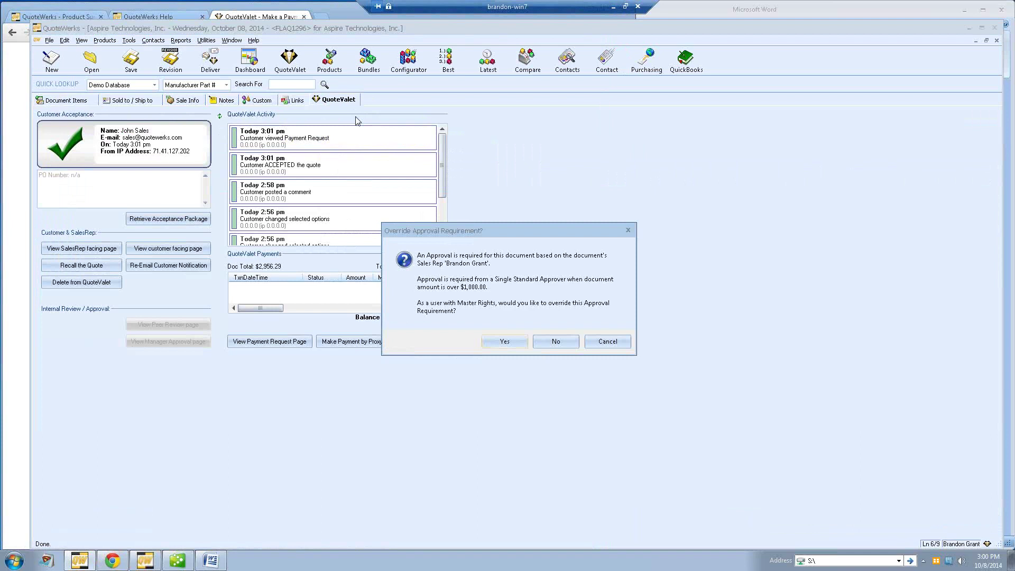
left_click(507, 338)
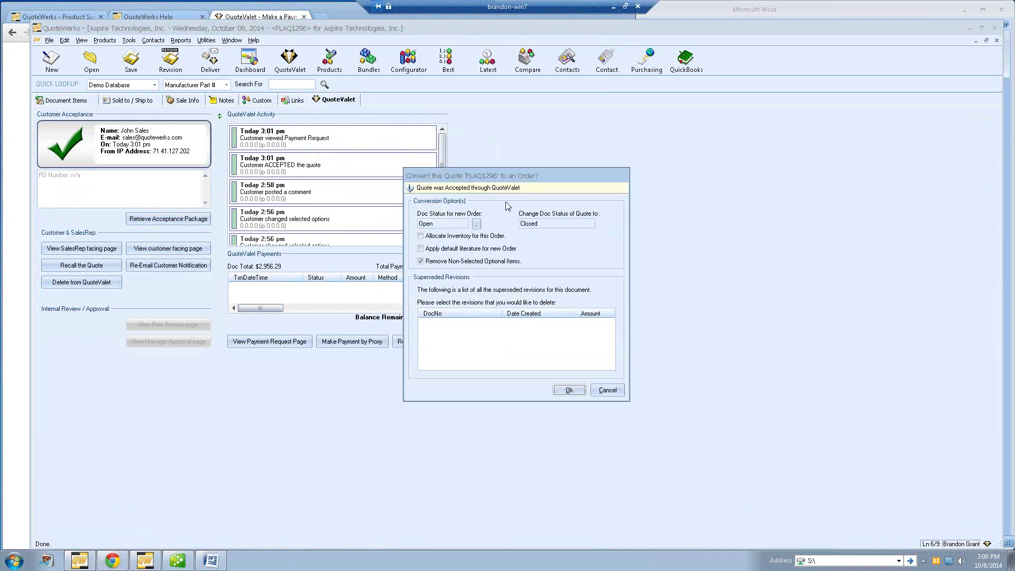
left_click(607, 390)
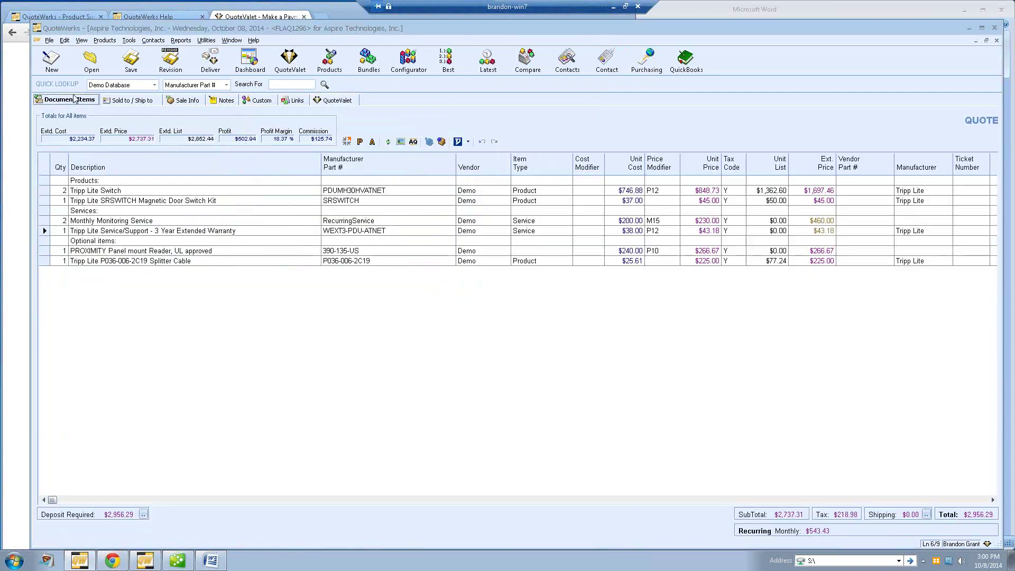
Convert the quote to an order with status Open, overriding the approval requirement and removing non-selected optional items
left_click(74, 99)
left_click(50, 41)
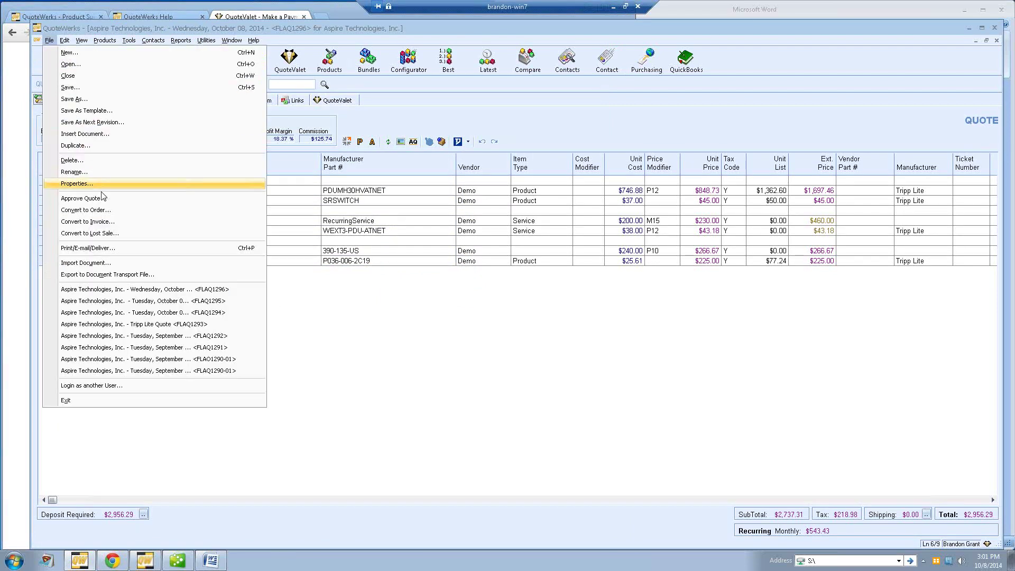
left_click(105, 212)
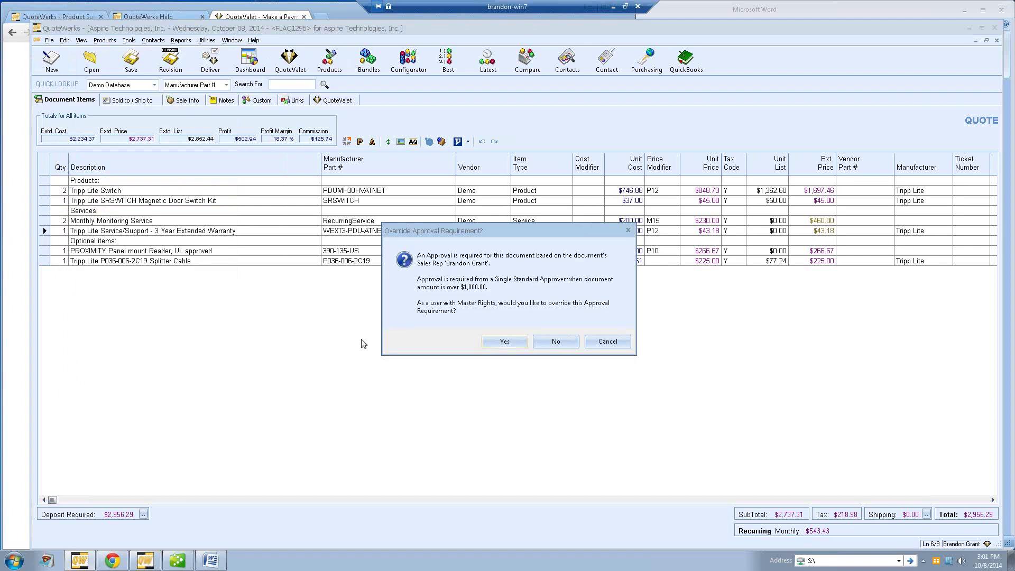
left_click(495, 342)
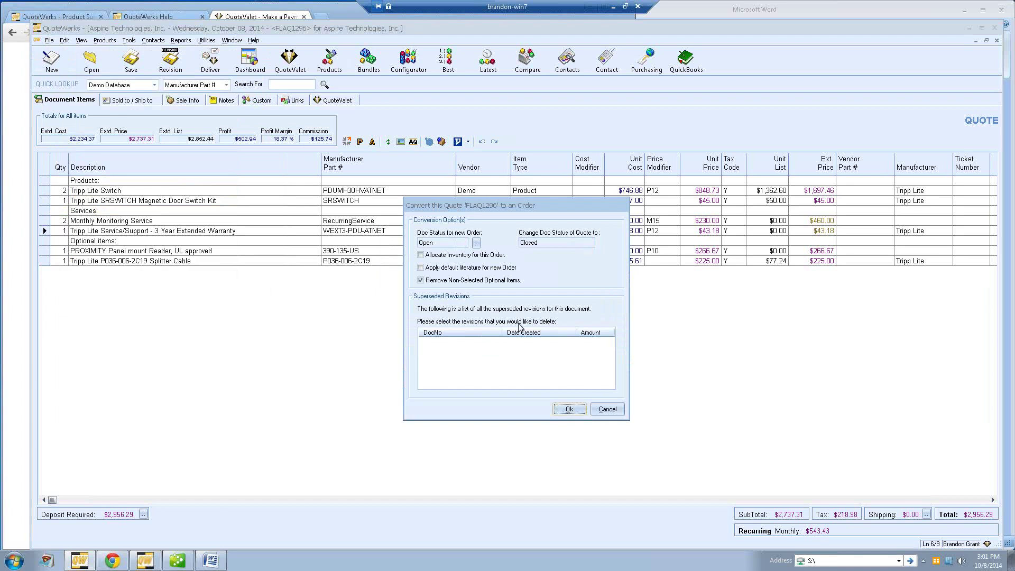
left_click(568, 408)
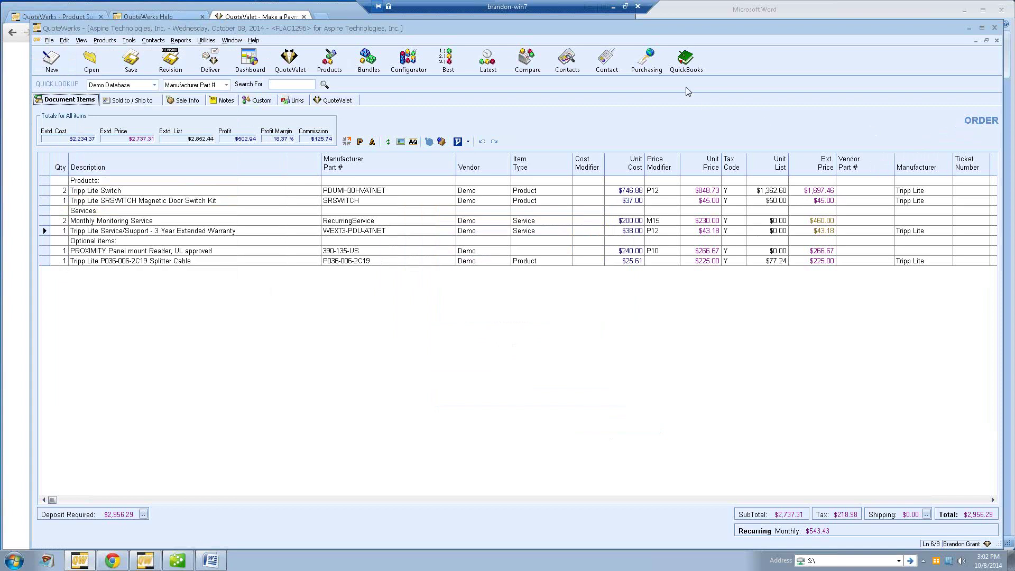
Export the open order to QuickBooks, leaving the corresponding QuickBooks sales rep initials at <None>
left_click(684, 62)
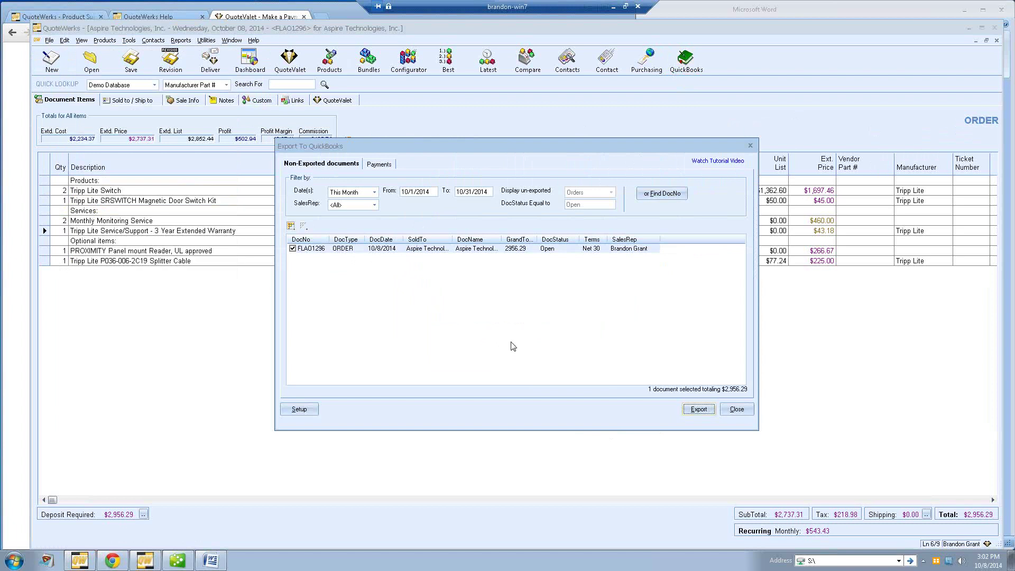
left_click(698, 409)
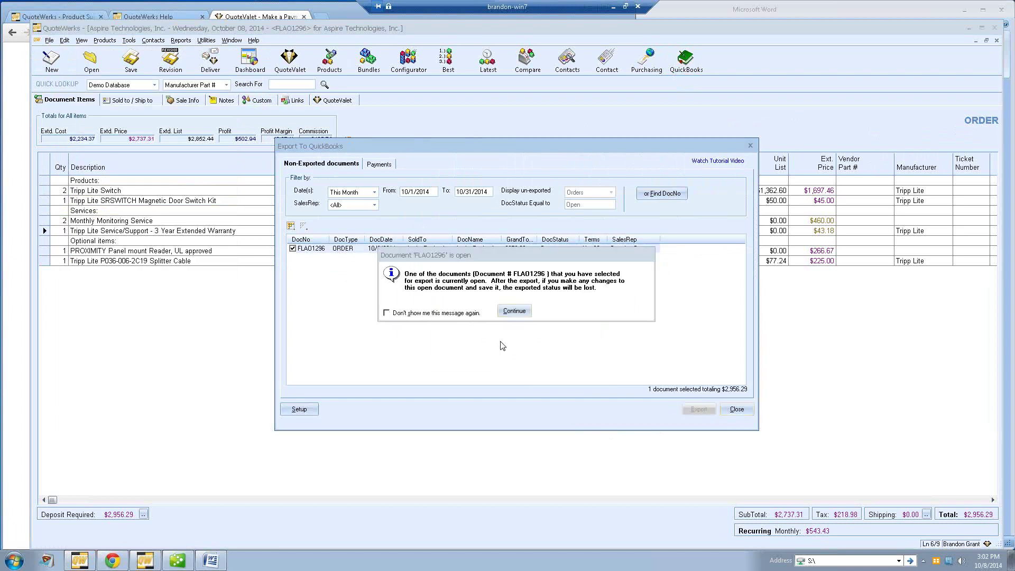
left_click(506, 311)
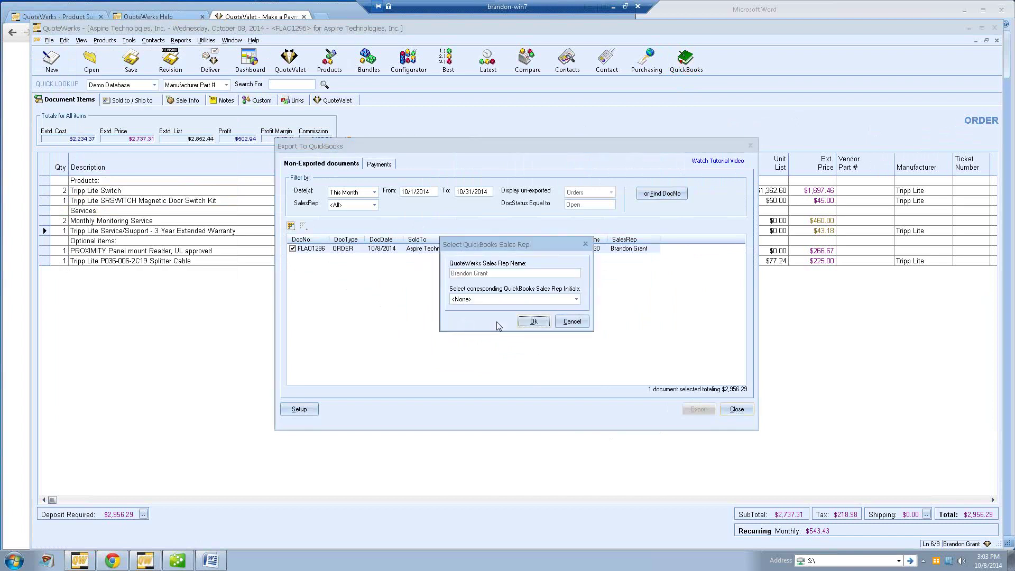
left_click(533, 321)
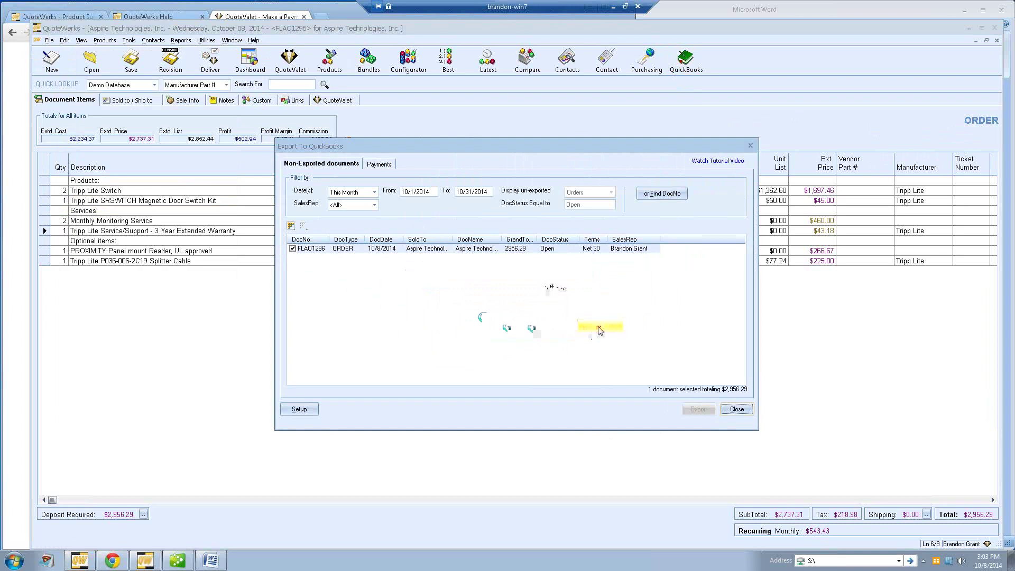
Switch to QuickBooks to examine the exported invoice's line items and totals, then return to QuoteWerks and close the export window
left_click(177, 560)
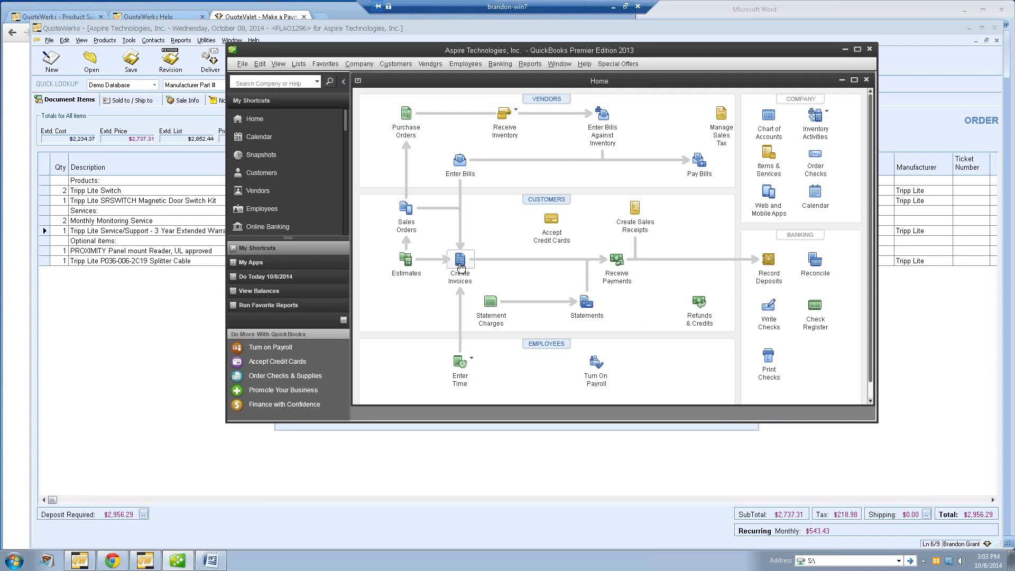
left_click(460, 259)
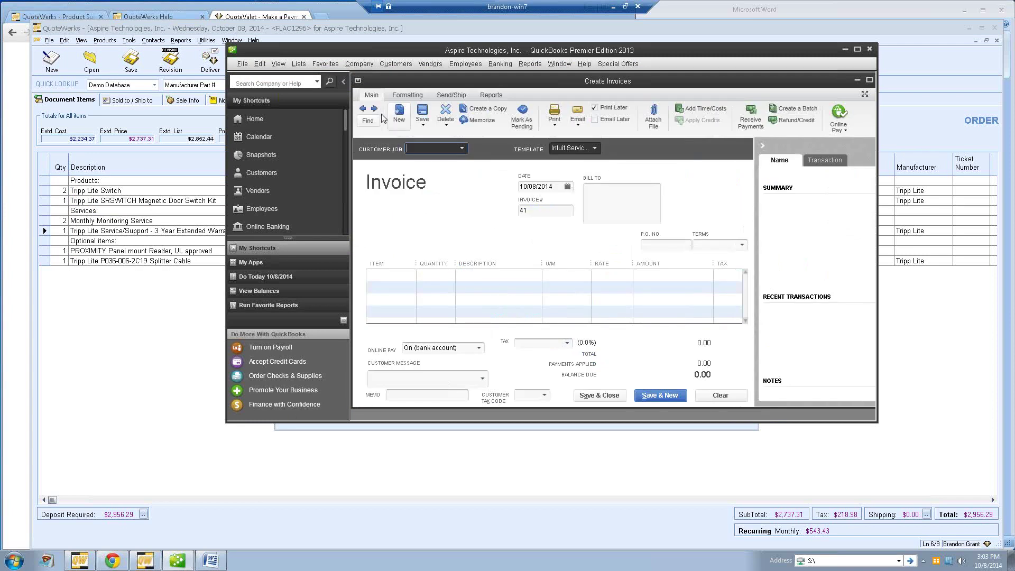
left_click(362, 109)
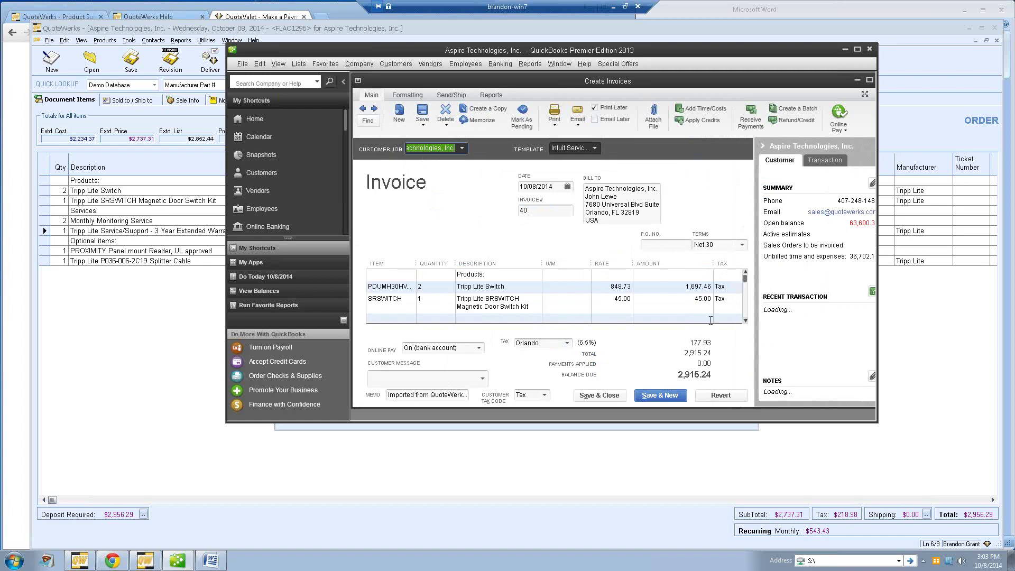
left_click(744, 321)
left_click(745, 321)
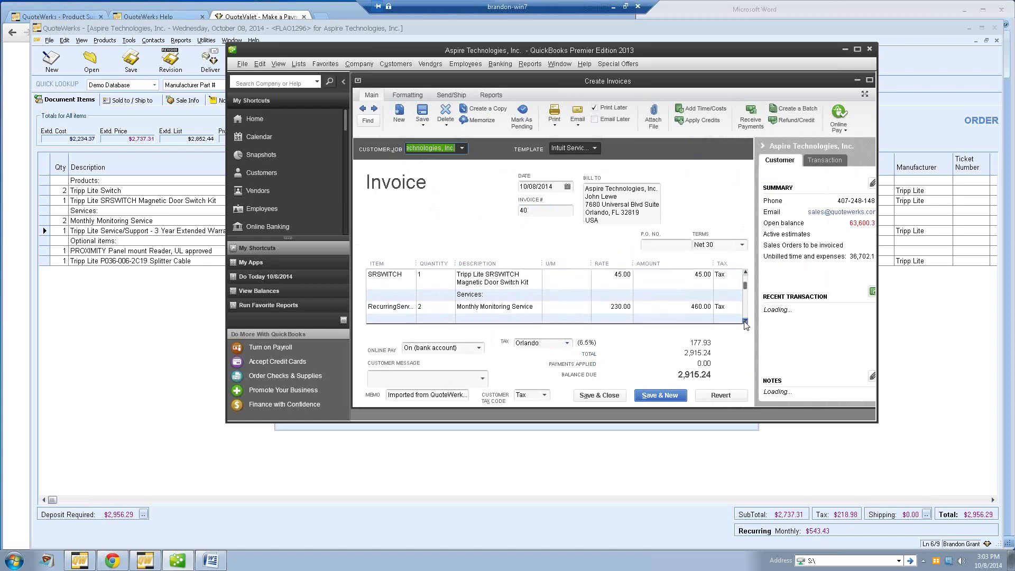
left_click(745, 321)
left_click(746, 271)
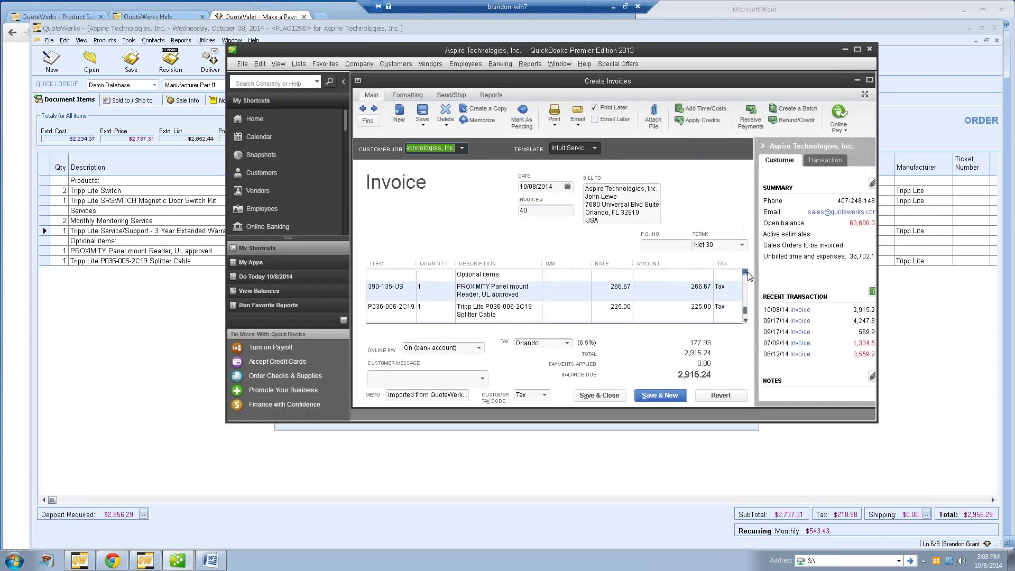
left_click(745, 271)
left_click(745, 272)
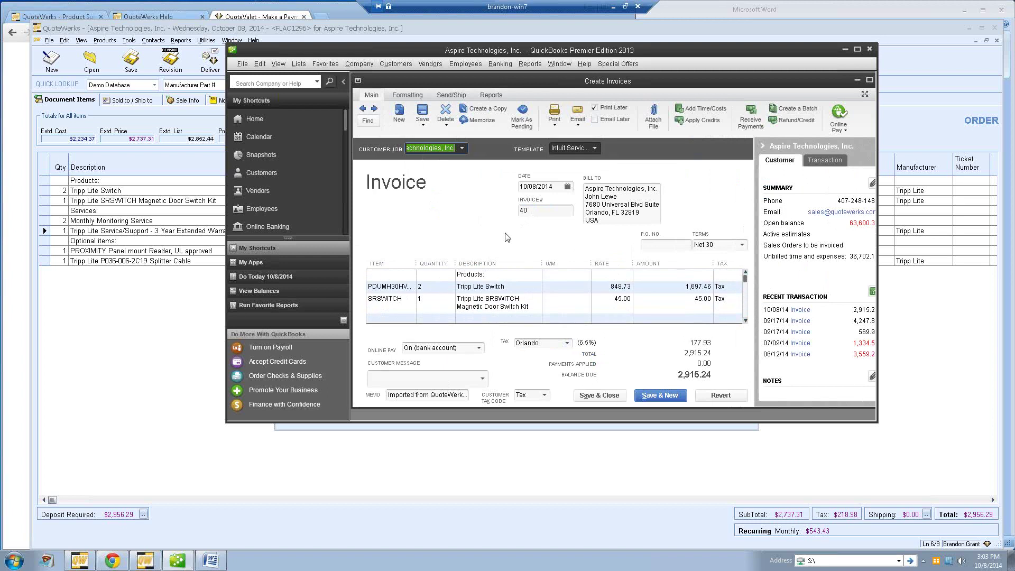
left_click(844, 51)
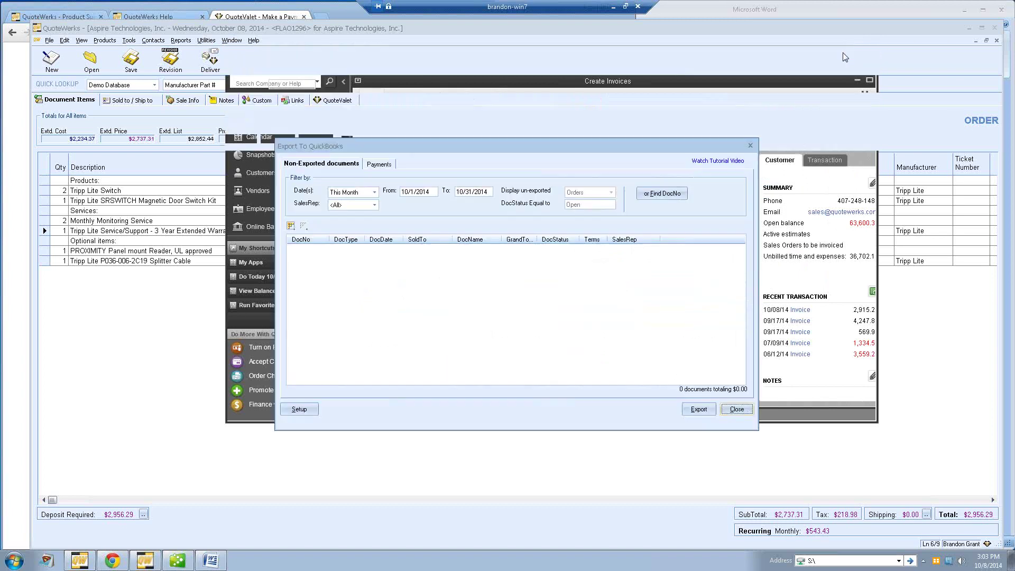
left_click(736, 409)
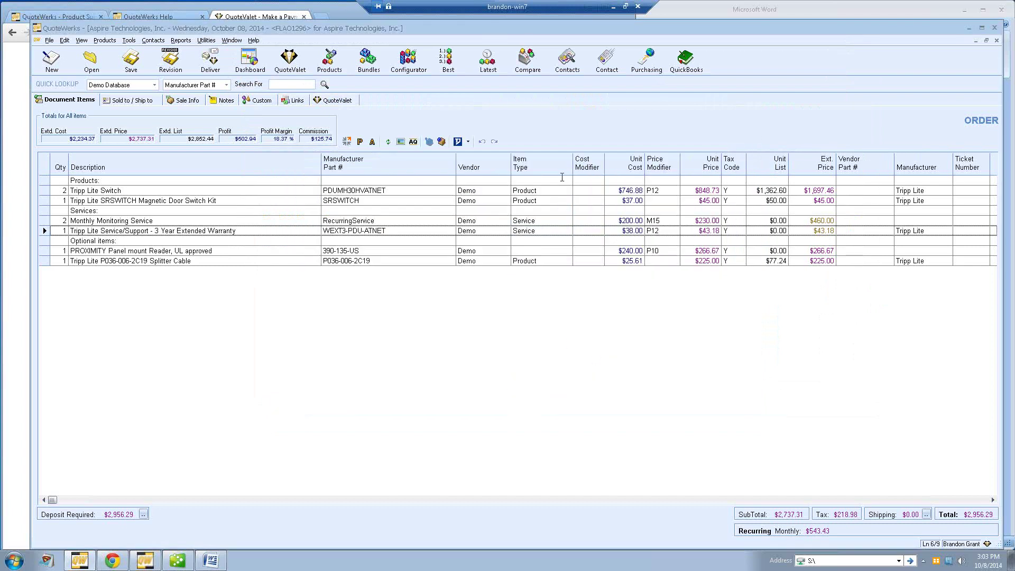
Open the Purchasing window, allowing open documents to close, and select Demo Database as vendor for the current order's items
left_click(647, 66)
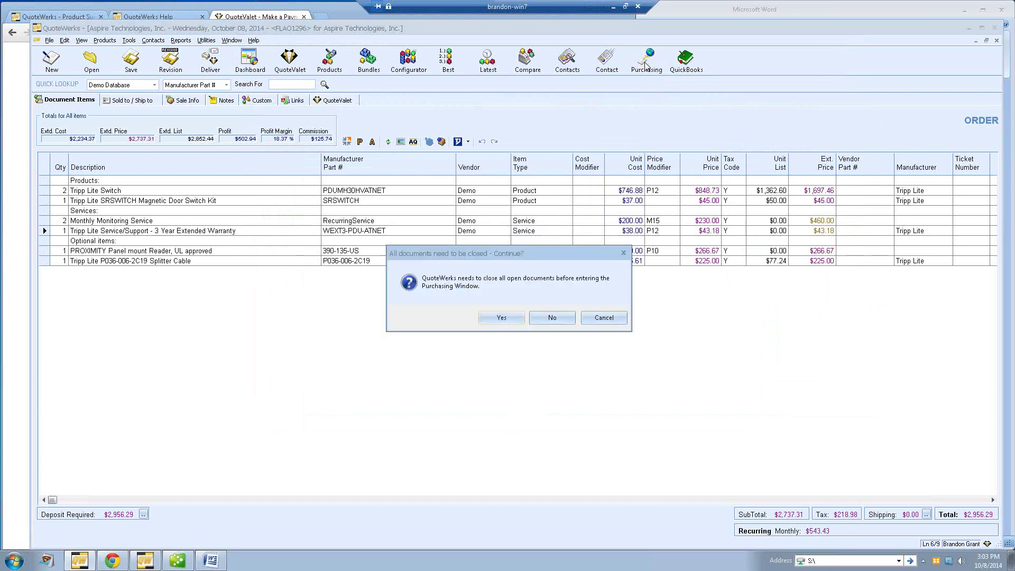
left_click(510, 321)
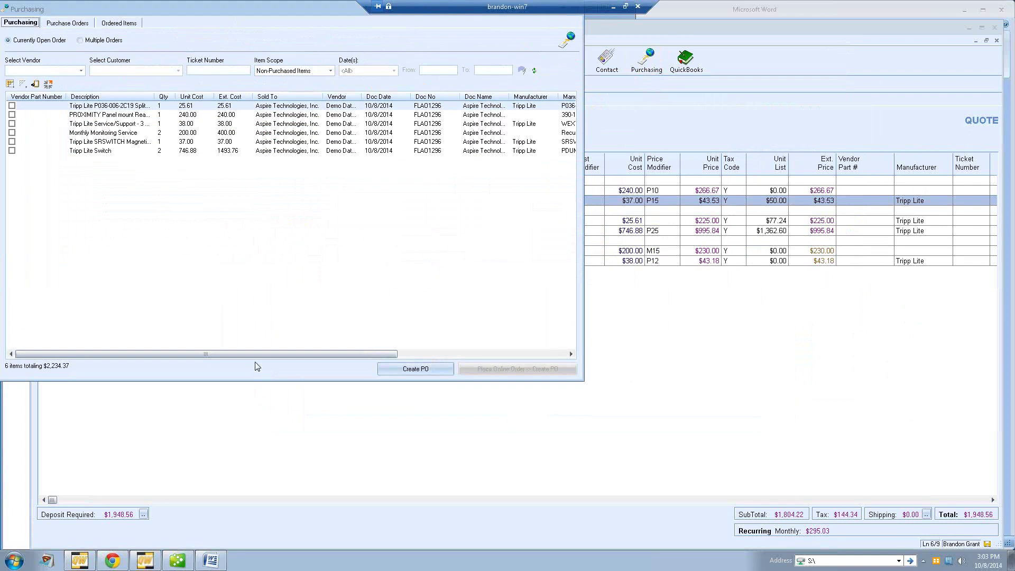
left_click_drag(216, 17, 427, 91)
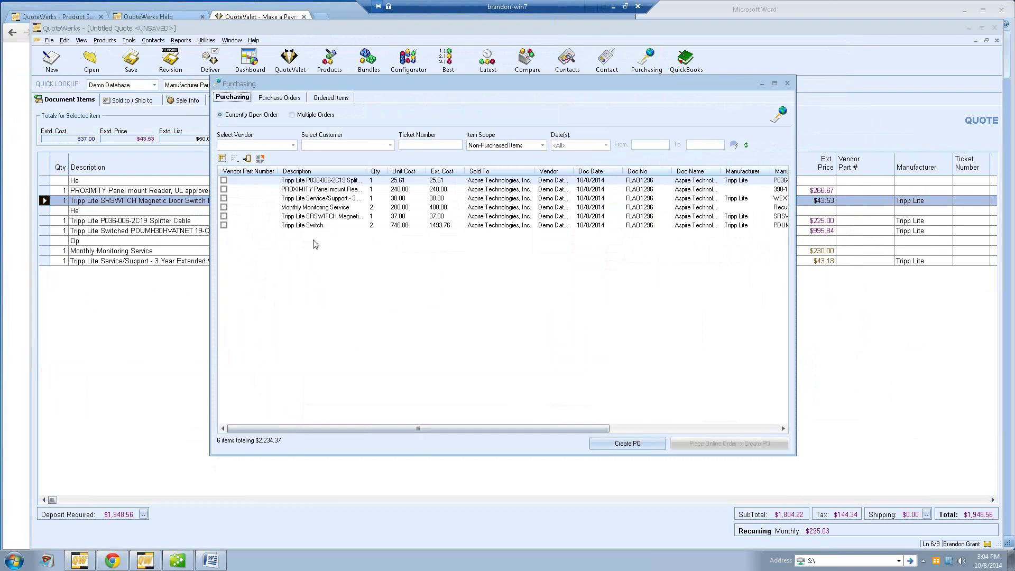
left_click(292, 147)
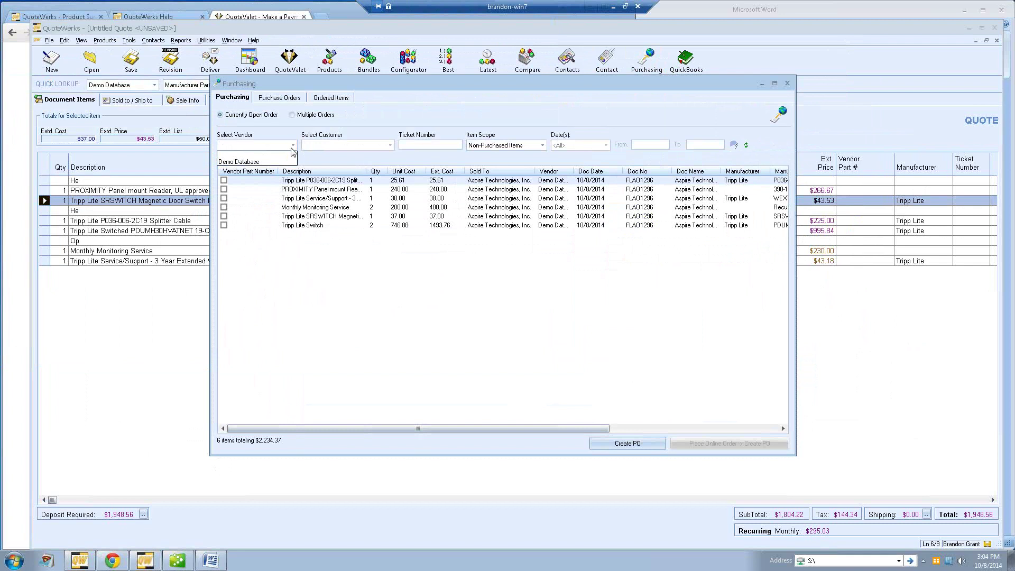
left_click(283, 161)
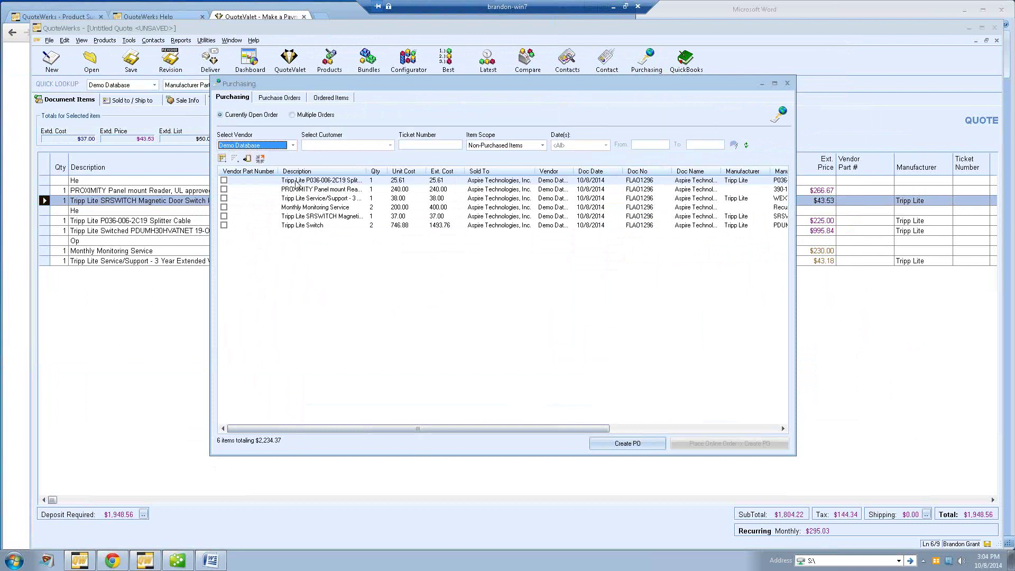
Show non-purchased items from multiple orders for vendor D & H and select all of them
left_click(292, 115)
left_click(292, 145)
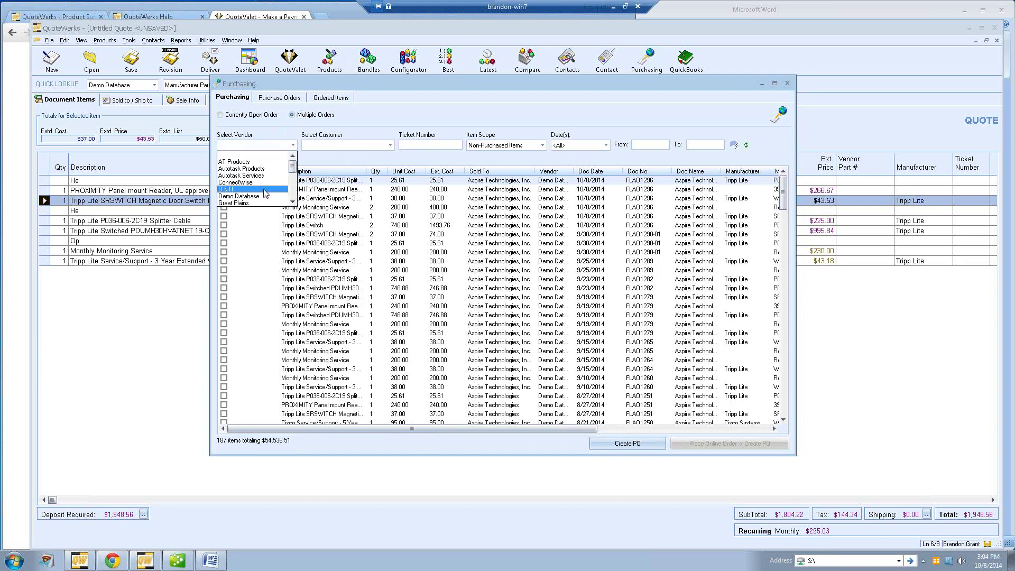
left_click(227, 189)
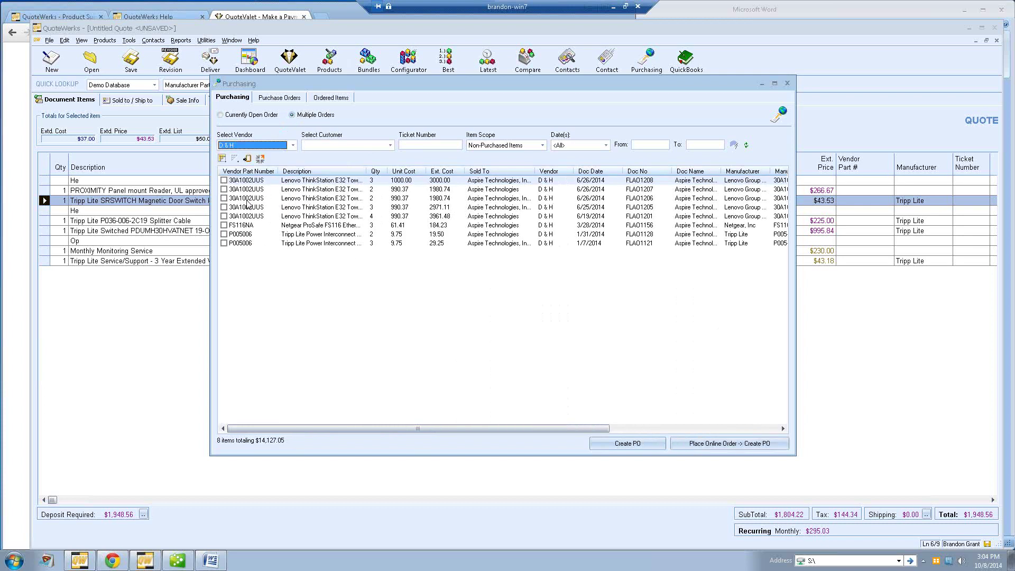
left_click(222, 158)
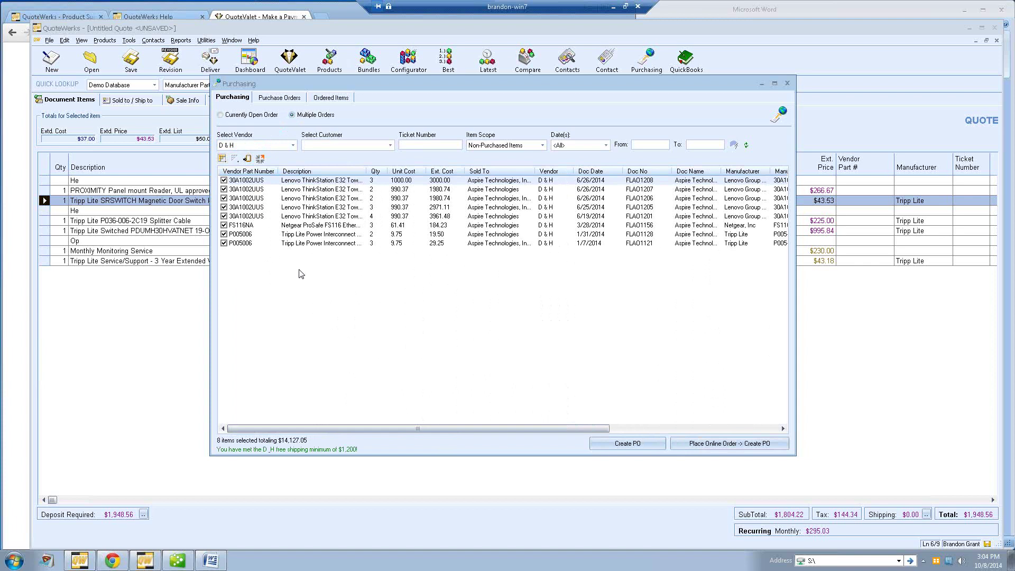
Examine the D&H online order form's purchase order info, shipping fields and ship-to copy options, and cancel the order
left_click(688, 447)
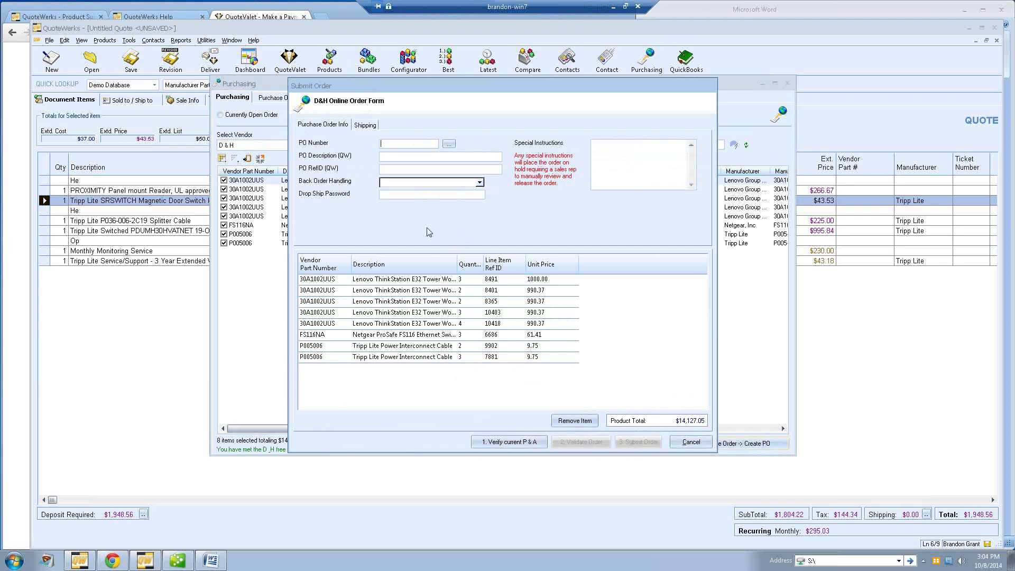
left_click(366, 126)
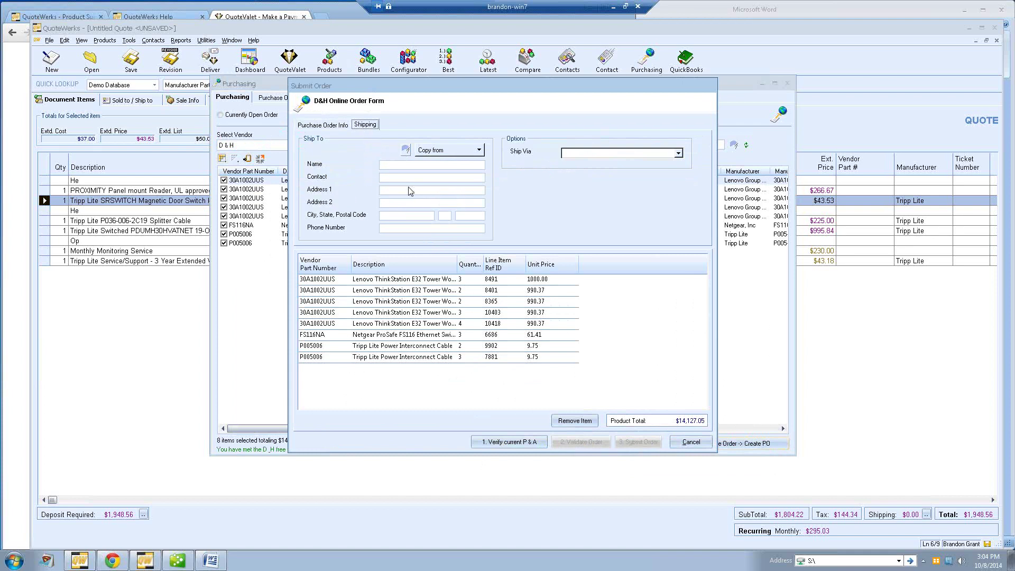
left_click(479, 150)
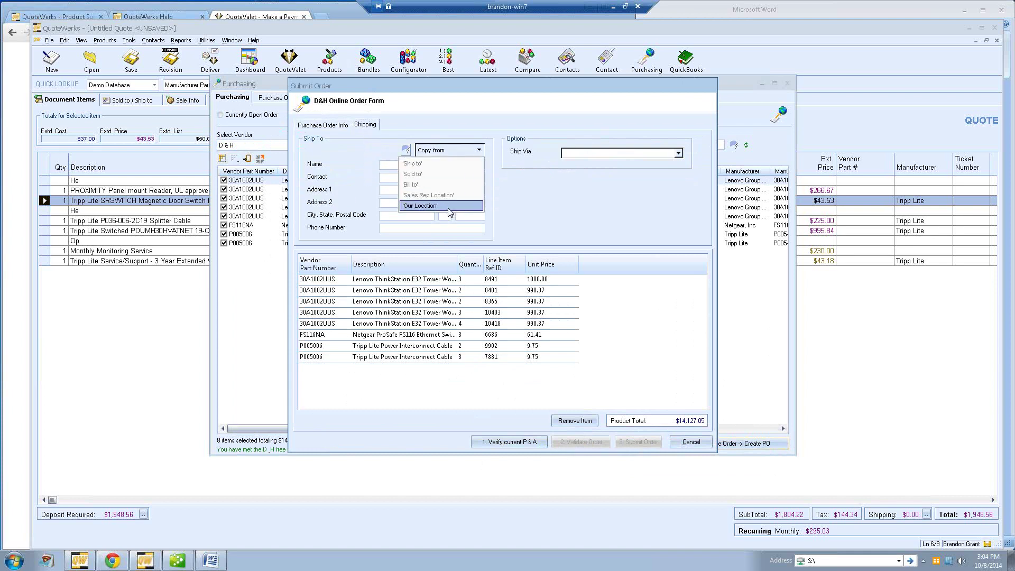
left_click(420, 206)
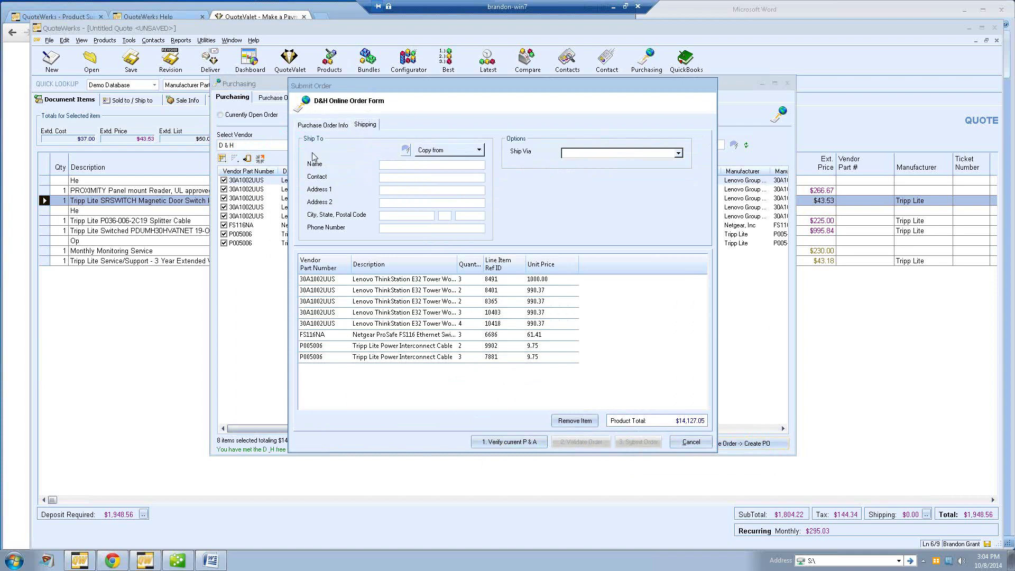
left_click(479, 151)
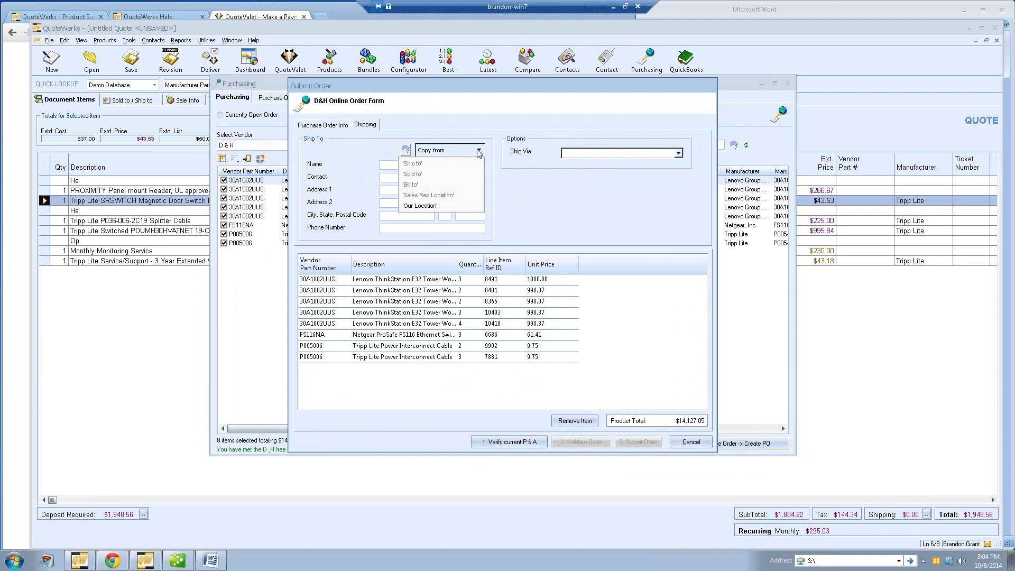
left_click(339, 128)
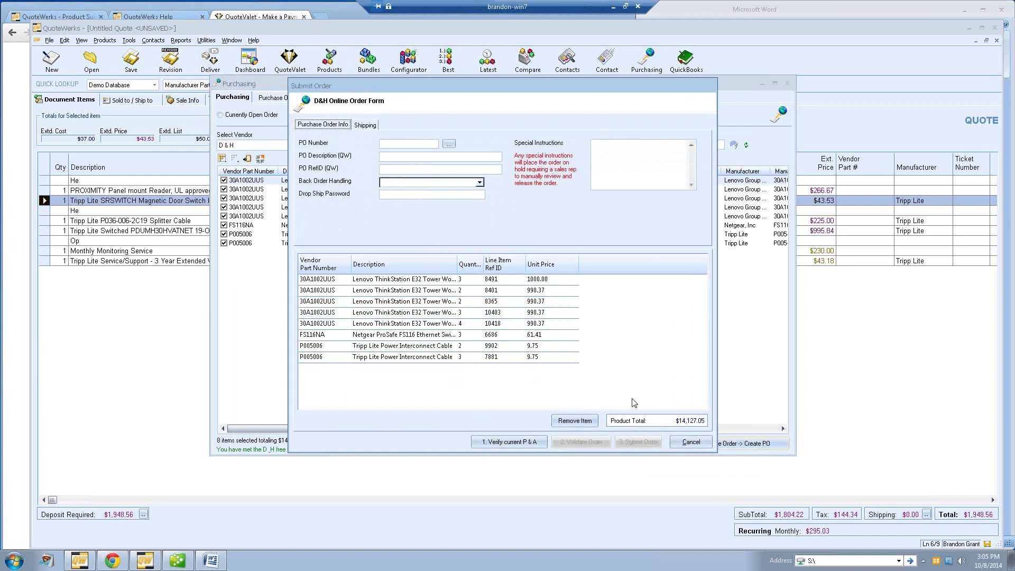
left_click(689, 442)
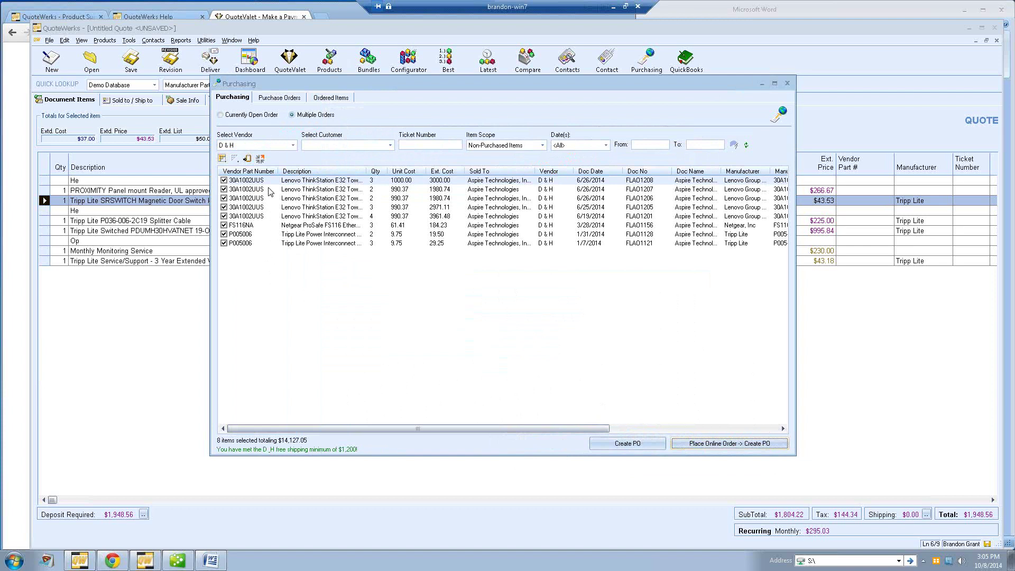
Restrict purchasing to the currently open order with vendor Demo Database and select all its items
left_click(243, 115)
left_click(292, 145)
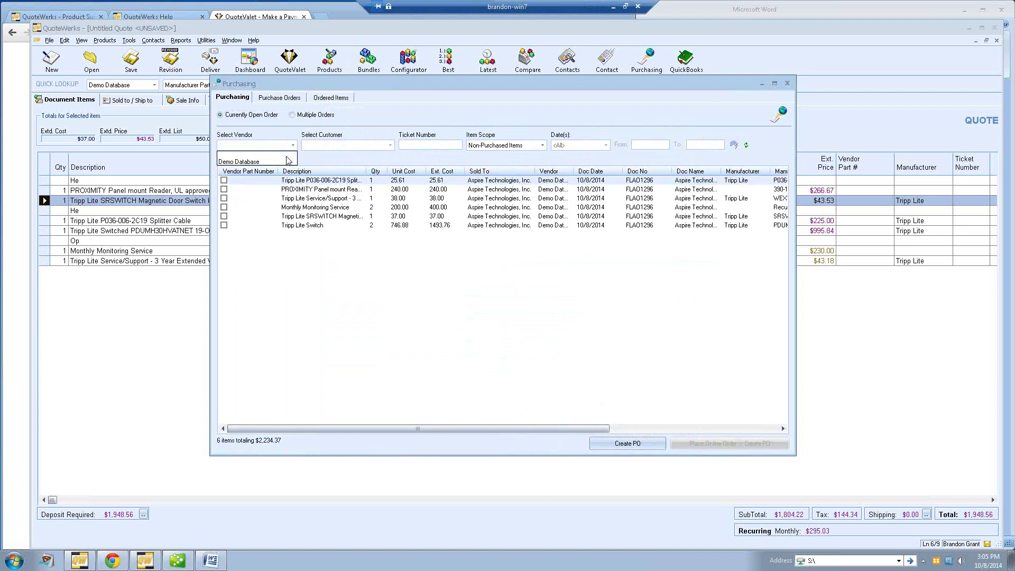
left_click(283, 167)
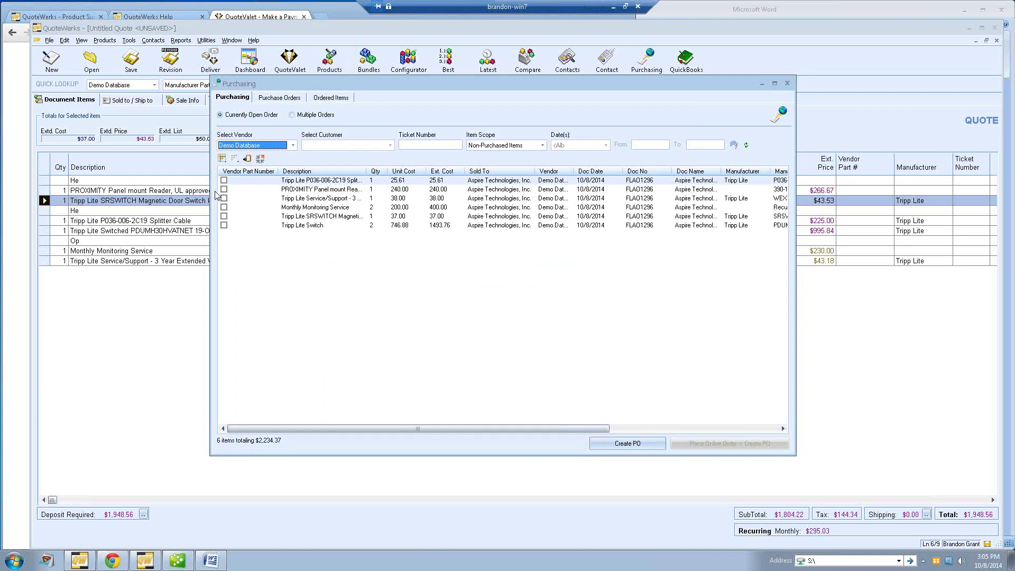
left_click(222, 158)
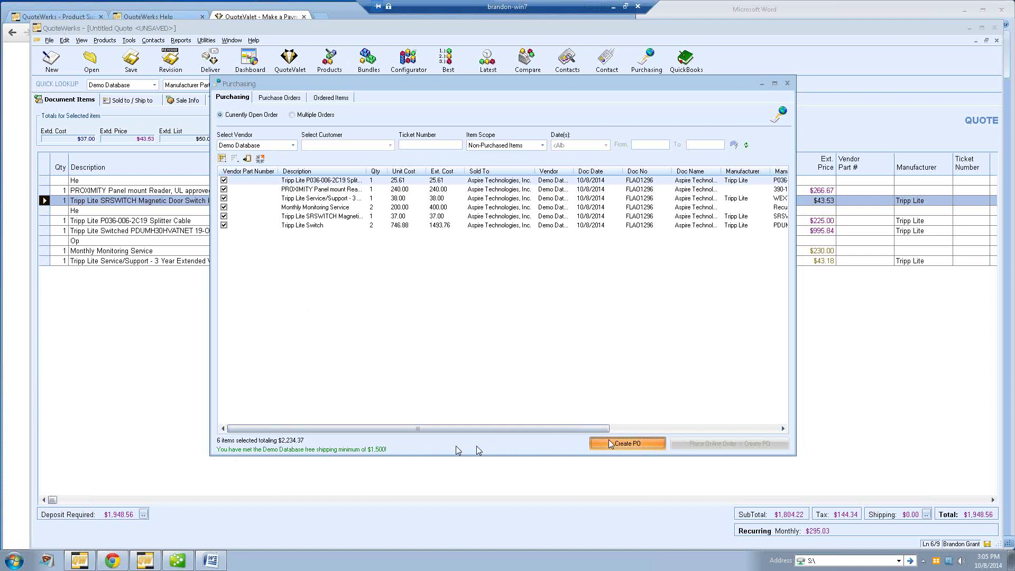
Create a purchase order for the selected items, leaving the PO number blank and exporting it to QuickBooks
left_click(627, 443)
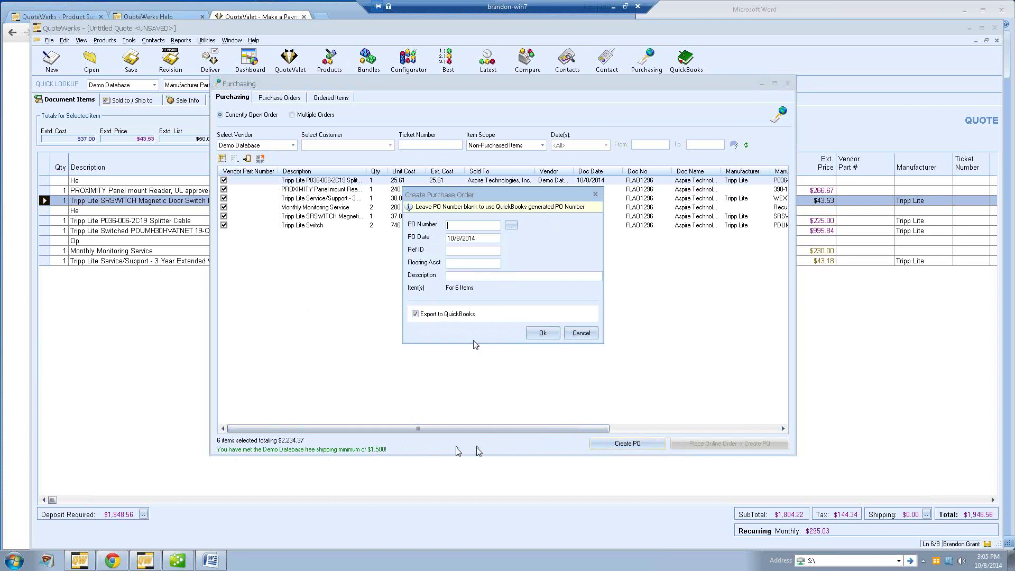
left_click(538, 335)
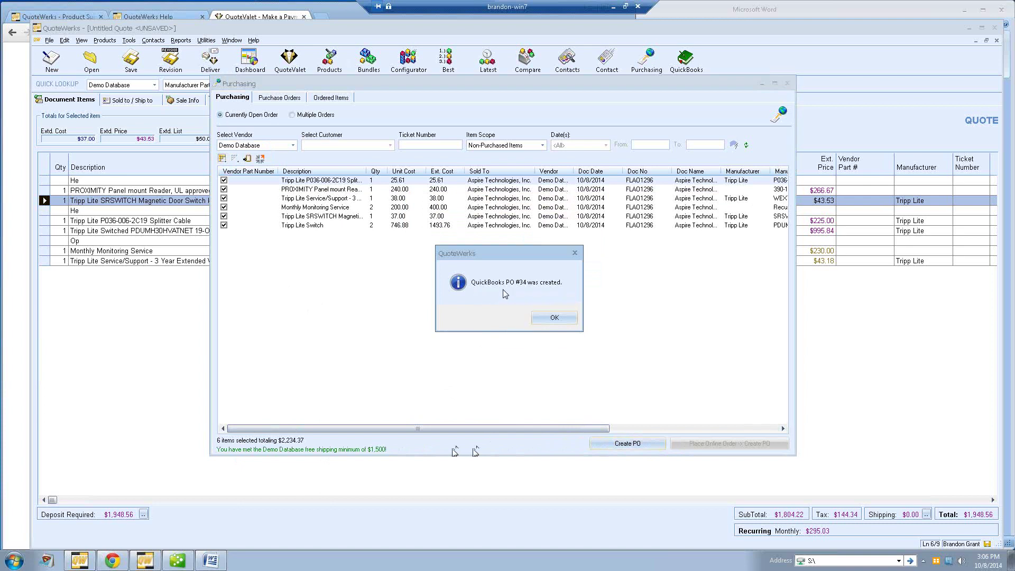
left_click(546, 315)
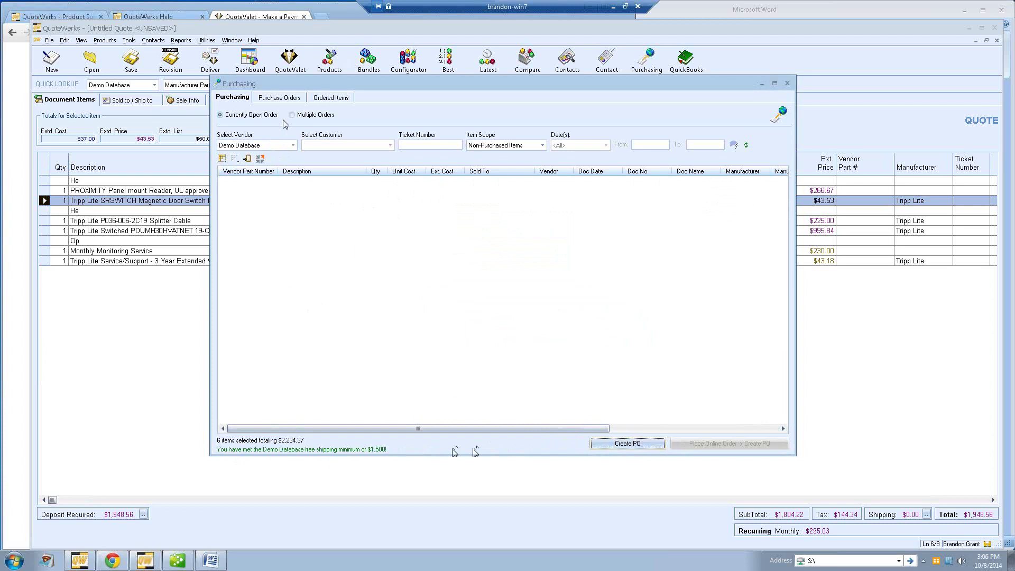
Filter the purchase orders list to today's date and select the Demo Database purchase order
left_click(287, 101)
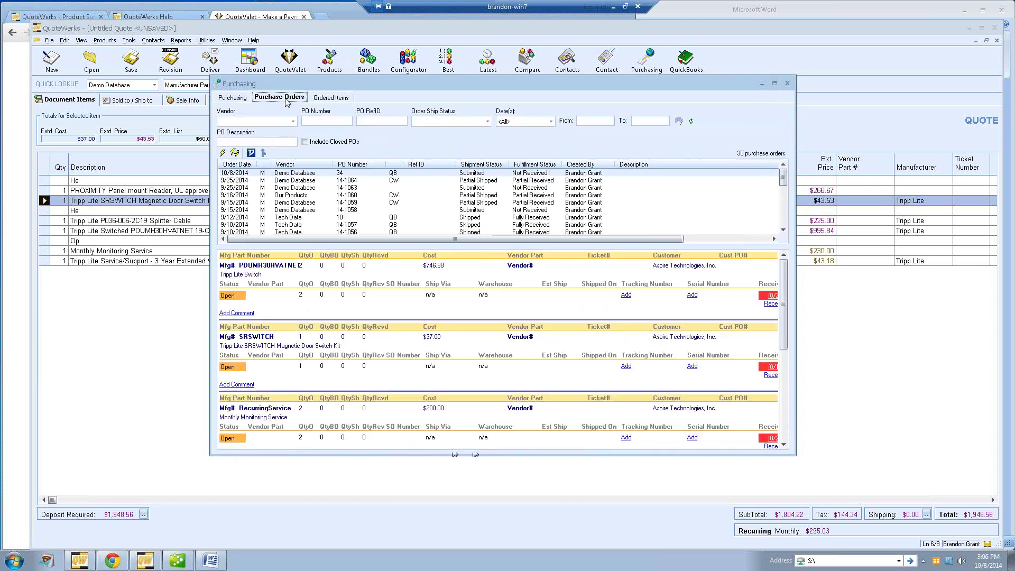
left_click(550, 121)
left_click(508, 136)
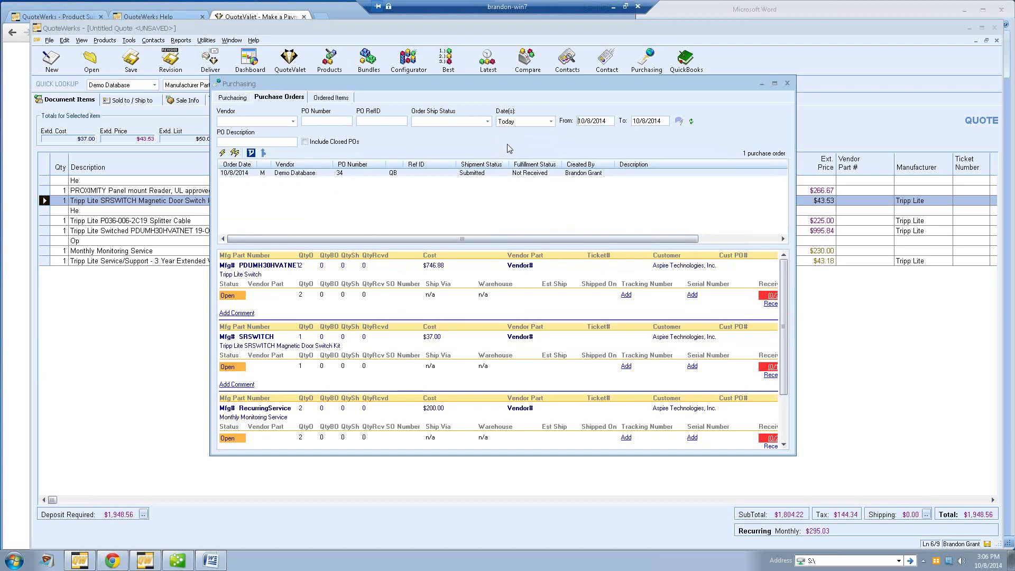
left_click(444, 175)
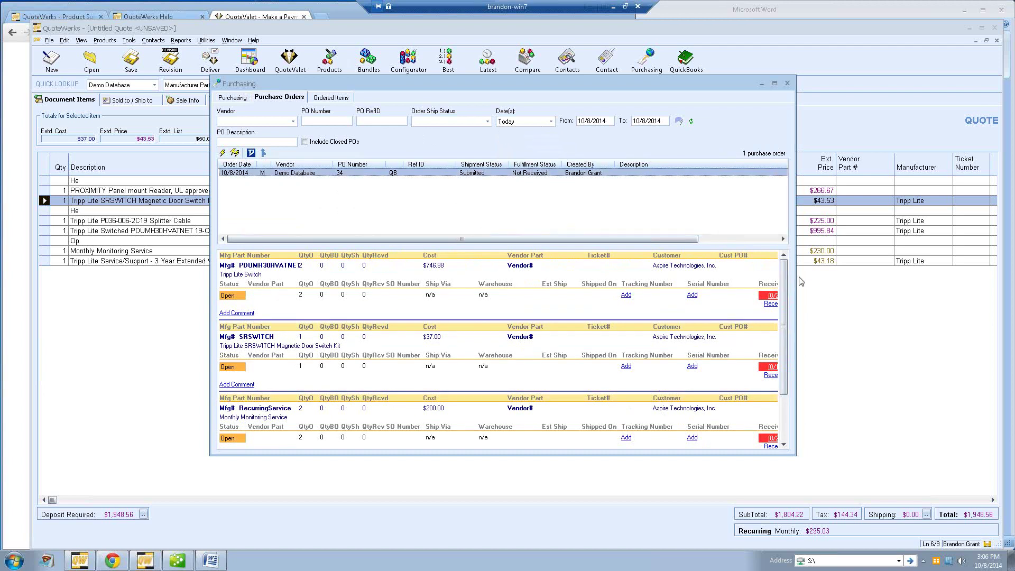
Widen the Purchasing window and examine the received status of the purchase order's line items
left_click_drag(795, 279, 850, 280)
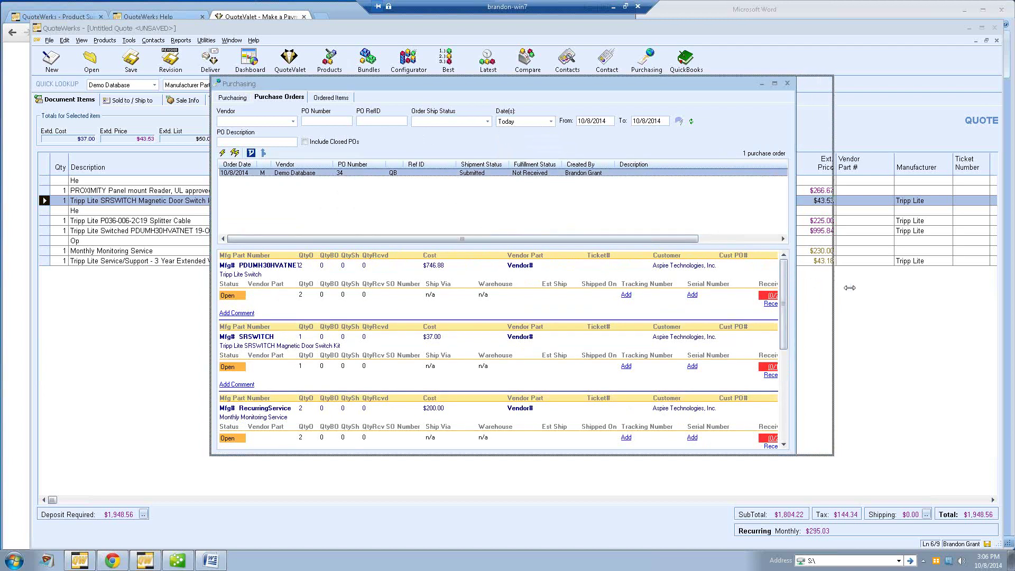
left_click(840, 369)
left_click(841, 369)
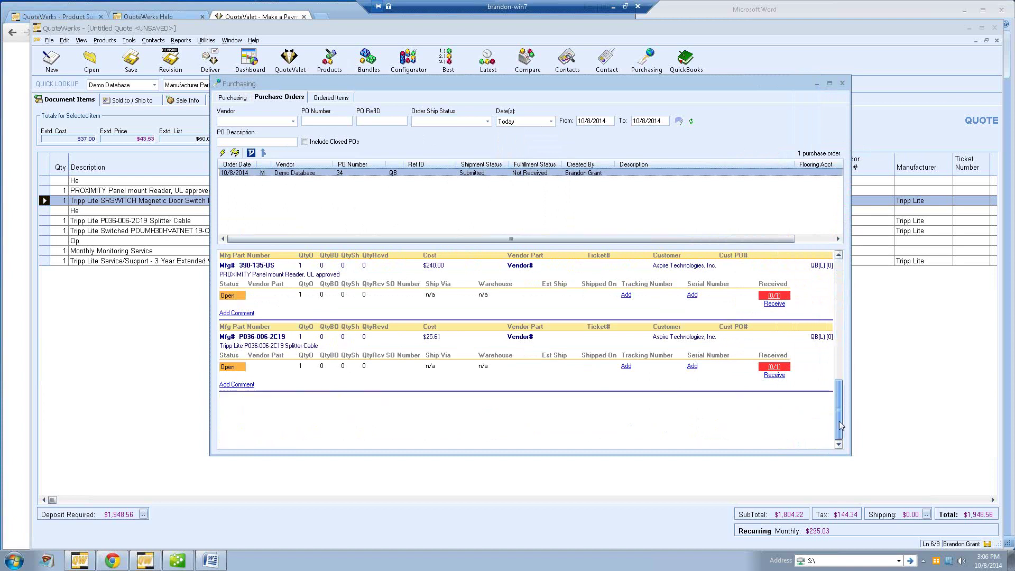
left_click(840, 303)
scroll(839, 304, "up", 2)
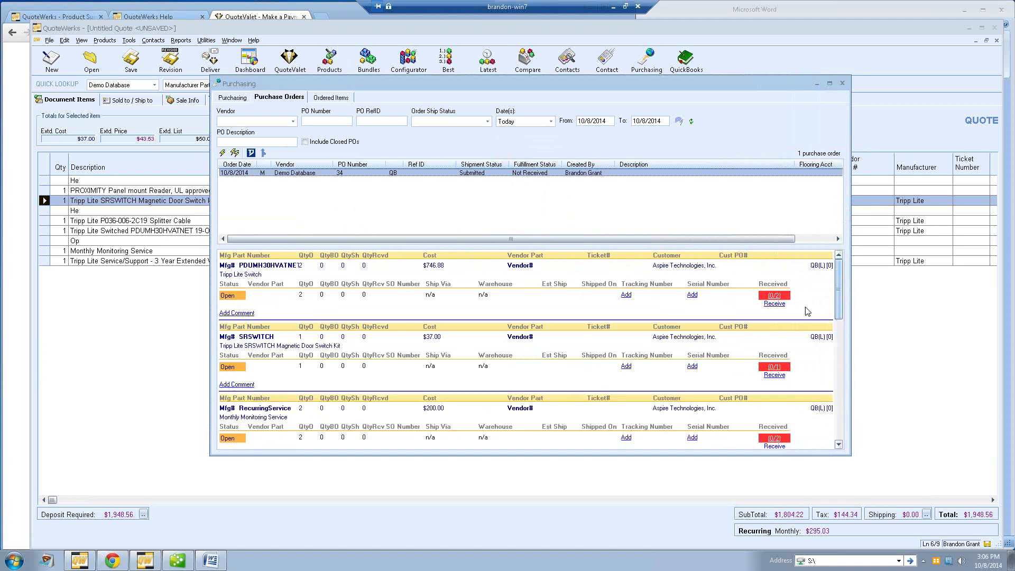